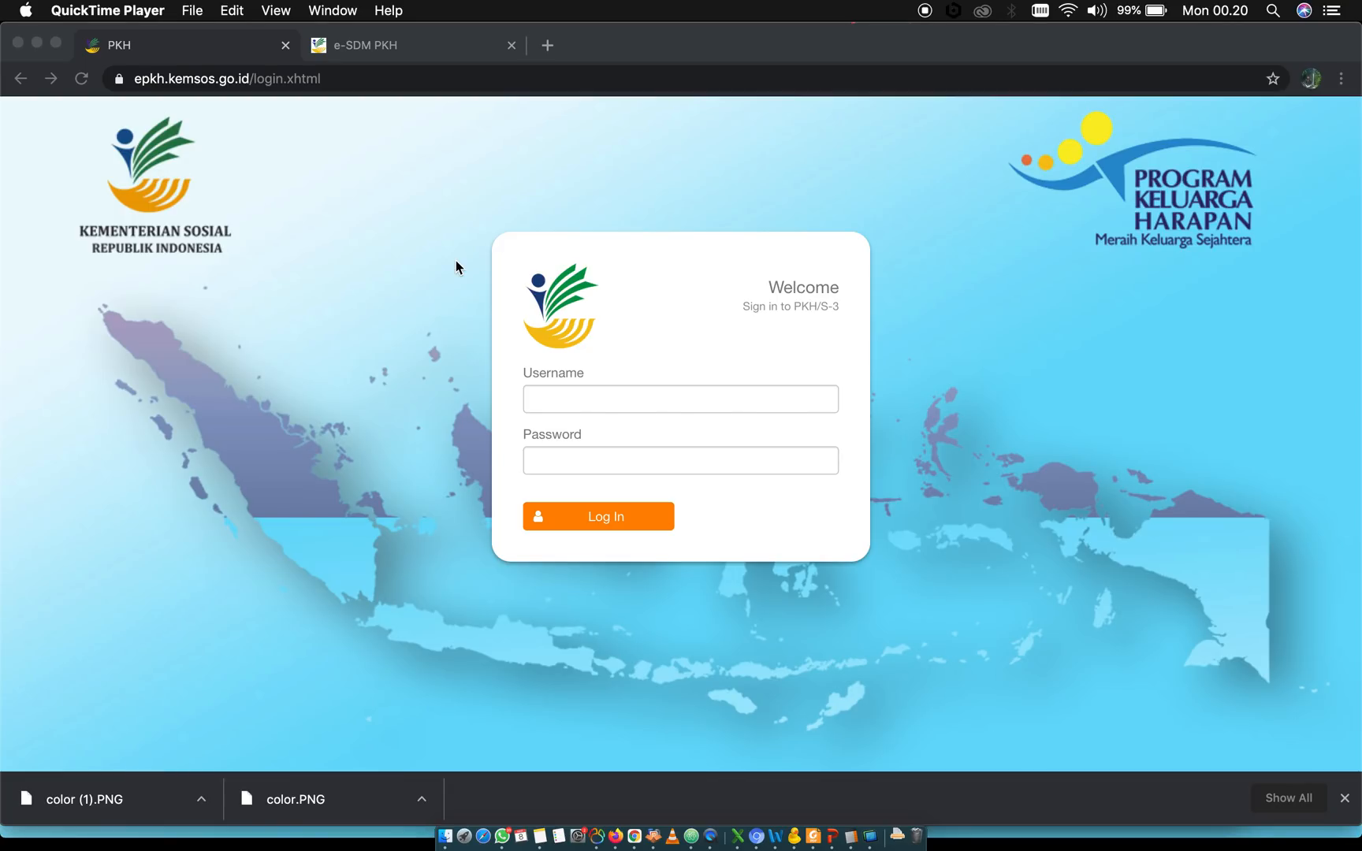
# Log in to e-PKH with the account's username and password, and dismiss the password check warning
pyautogui.click(639, 397)
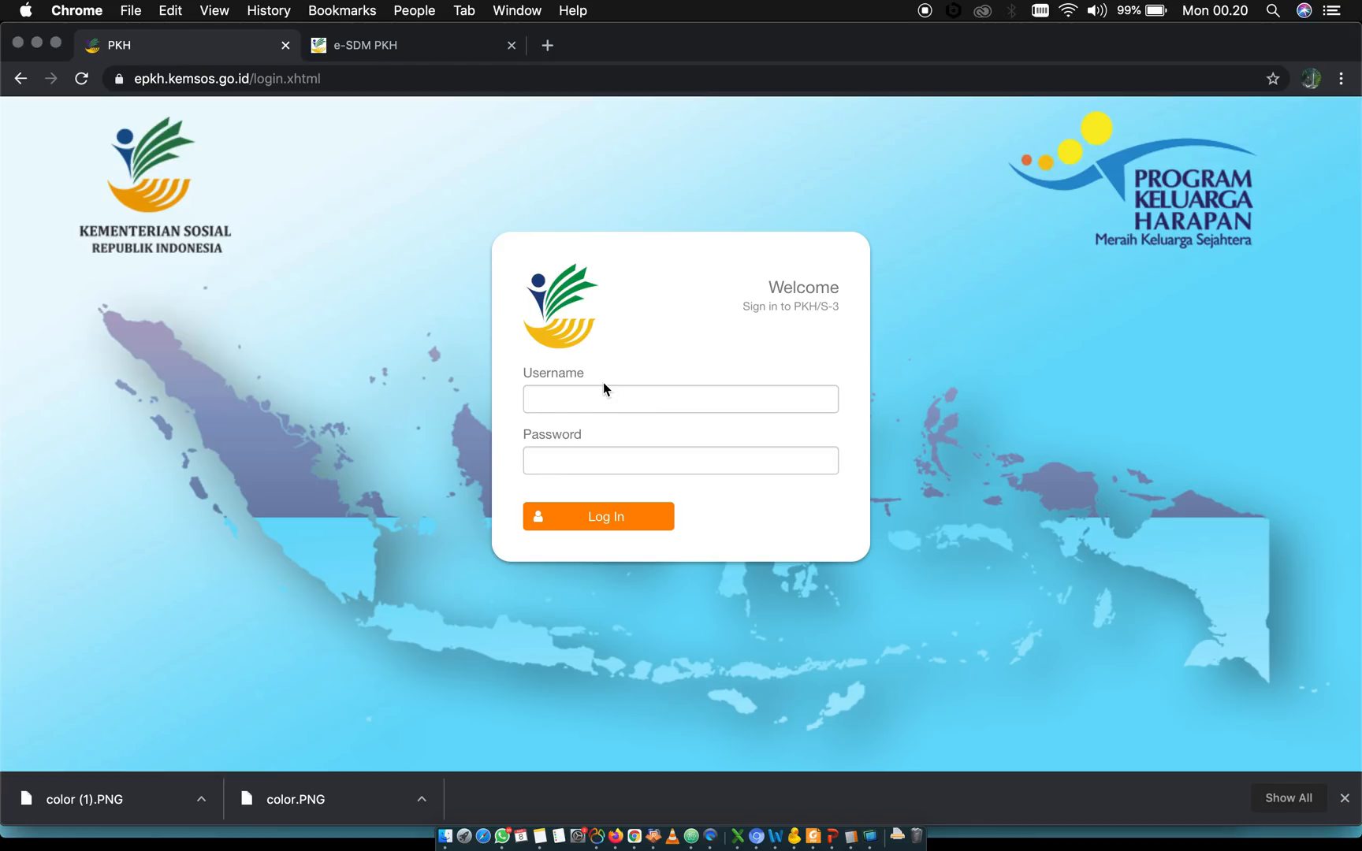
pyautogui.click(591, 400)
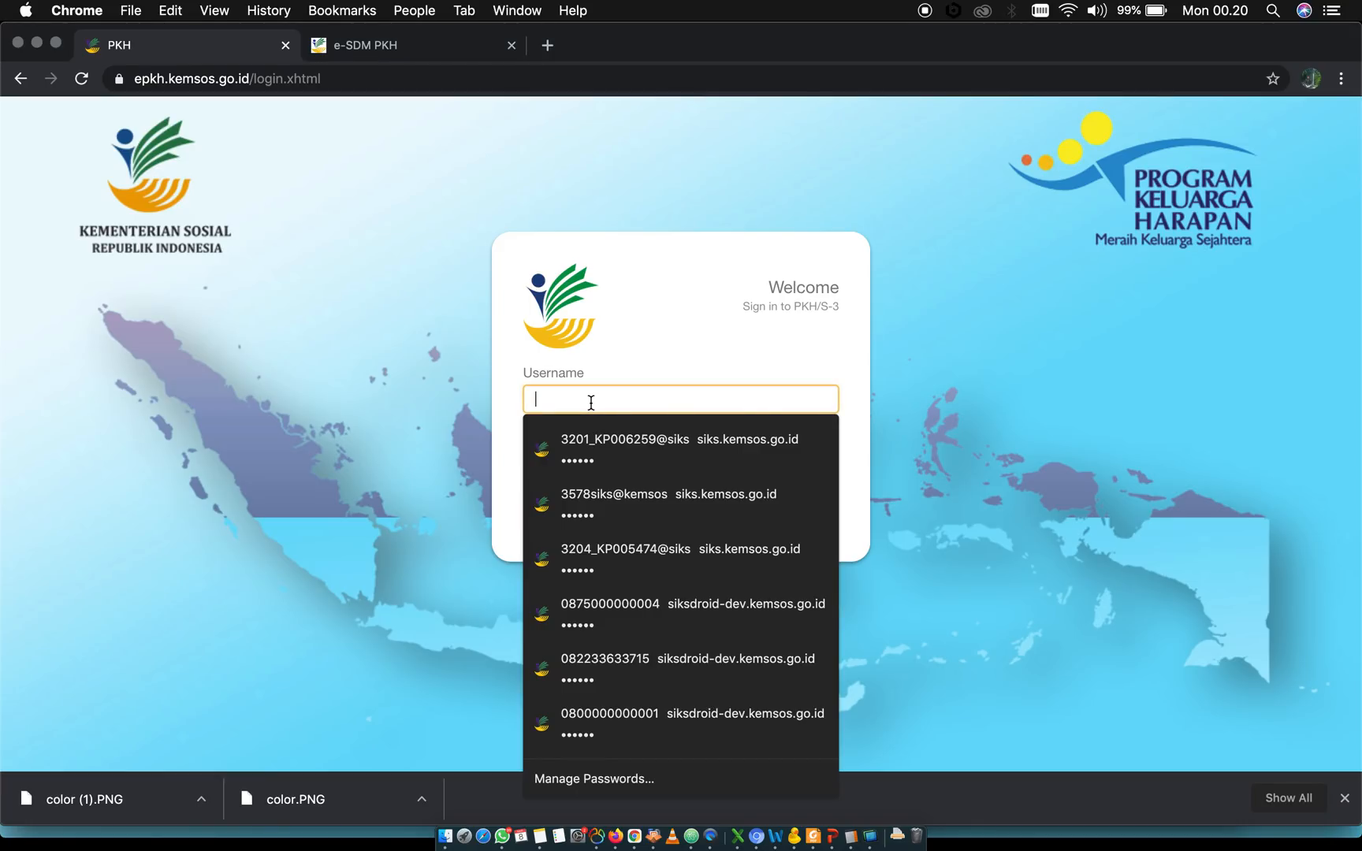
pyautogui.write('i')
pyautogui.press('Down')
pyautogui.press('Return')
pyautogui.press('Tab')
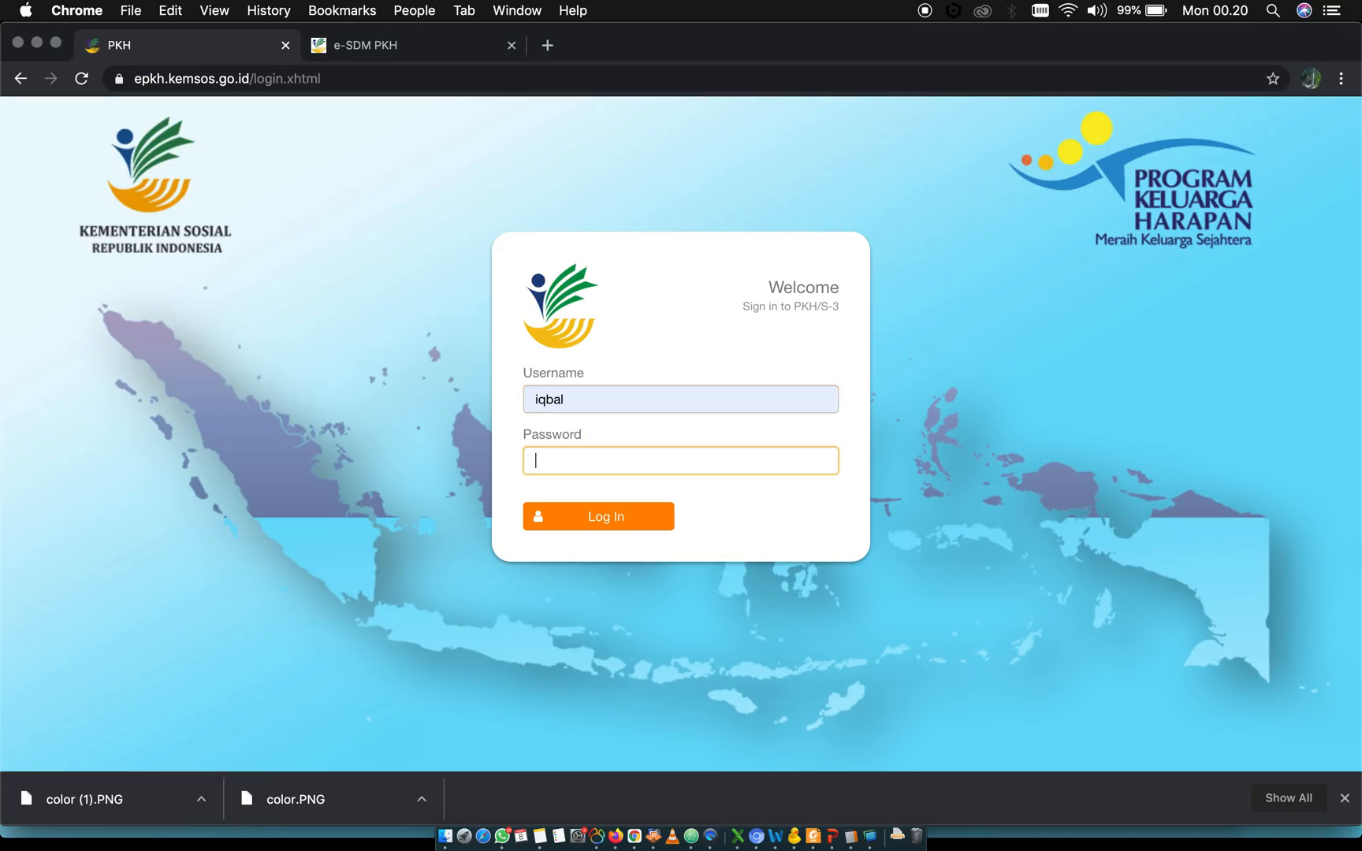
pyautogui.click(565, 462)
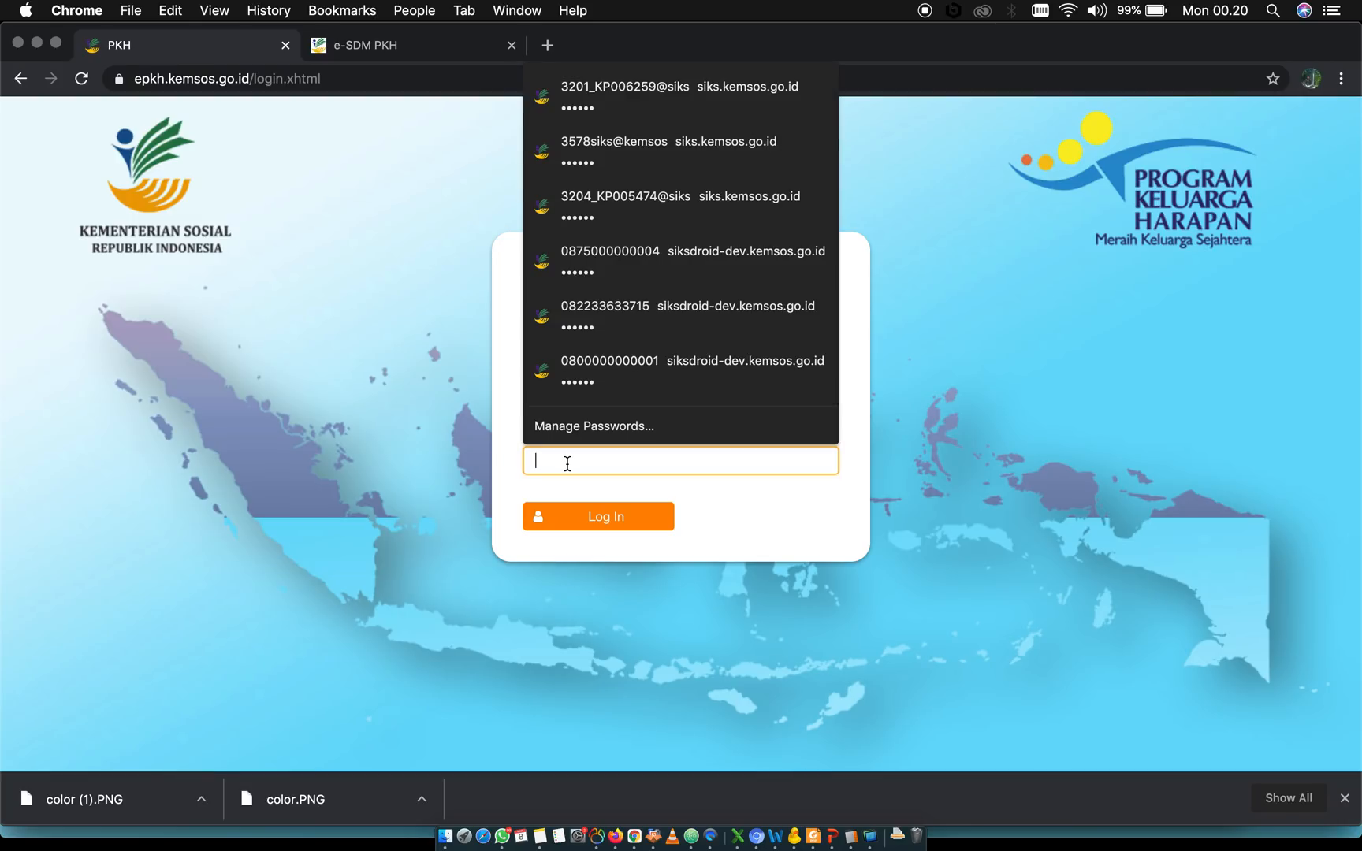
pyautogui.write('••••')
pyautogui.click(571, 518)
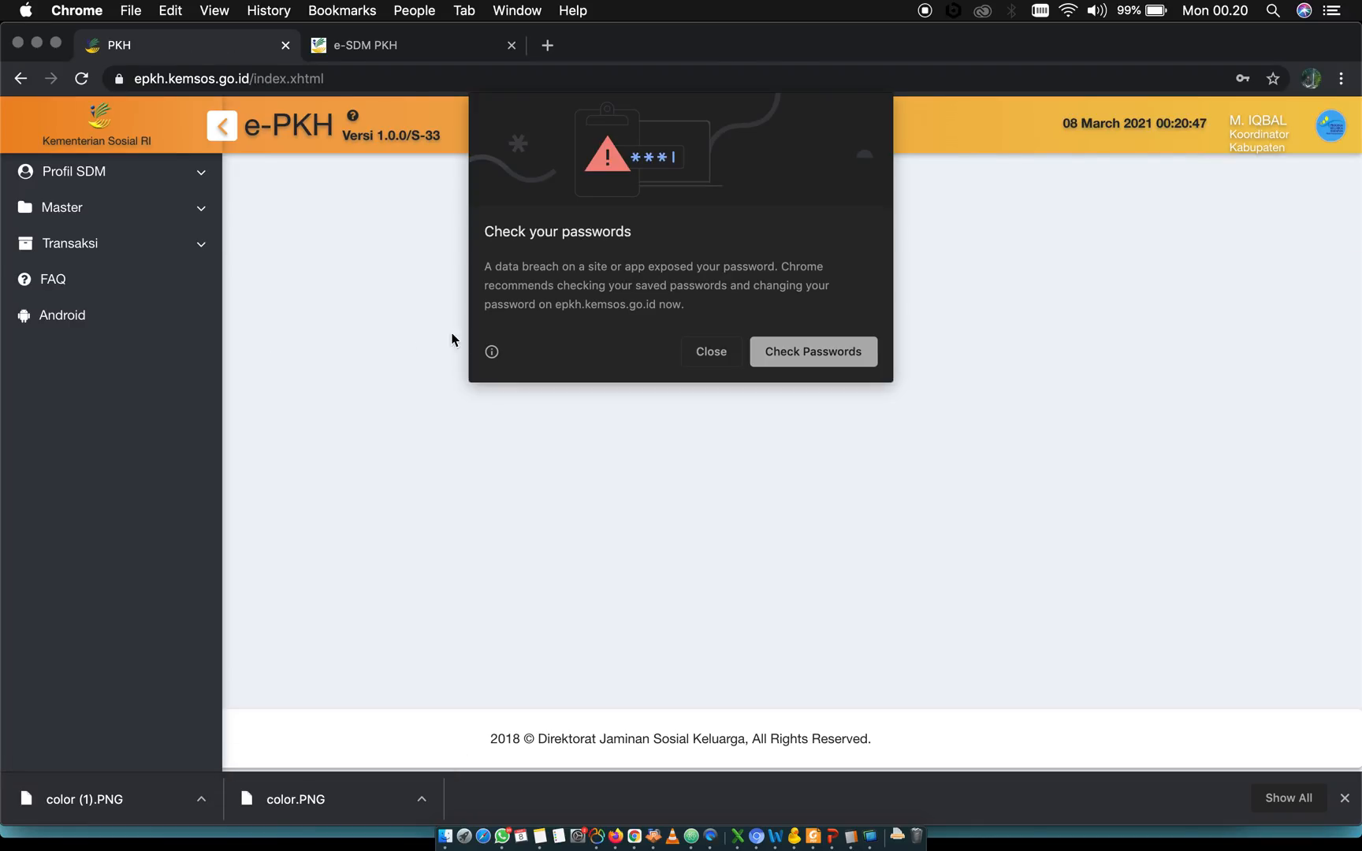
pyautogui.click(710, 351)
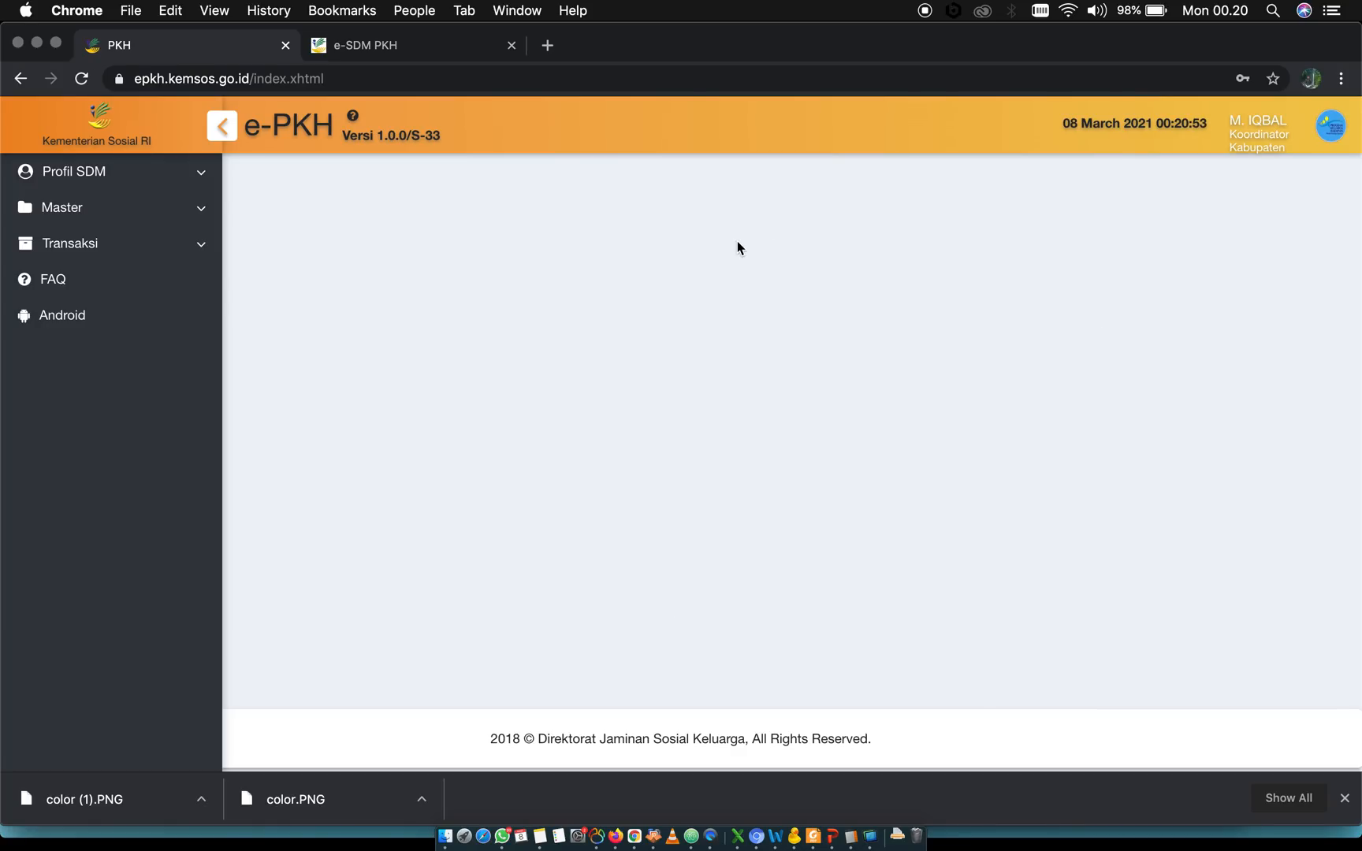
# Check the signed-in account's details, and open the Profil Pengguna page under Profil SDM
pyautogui.click(1247, 137)
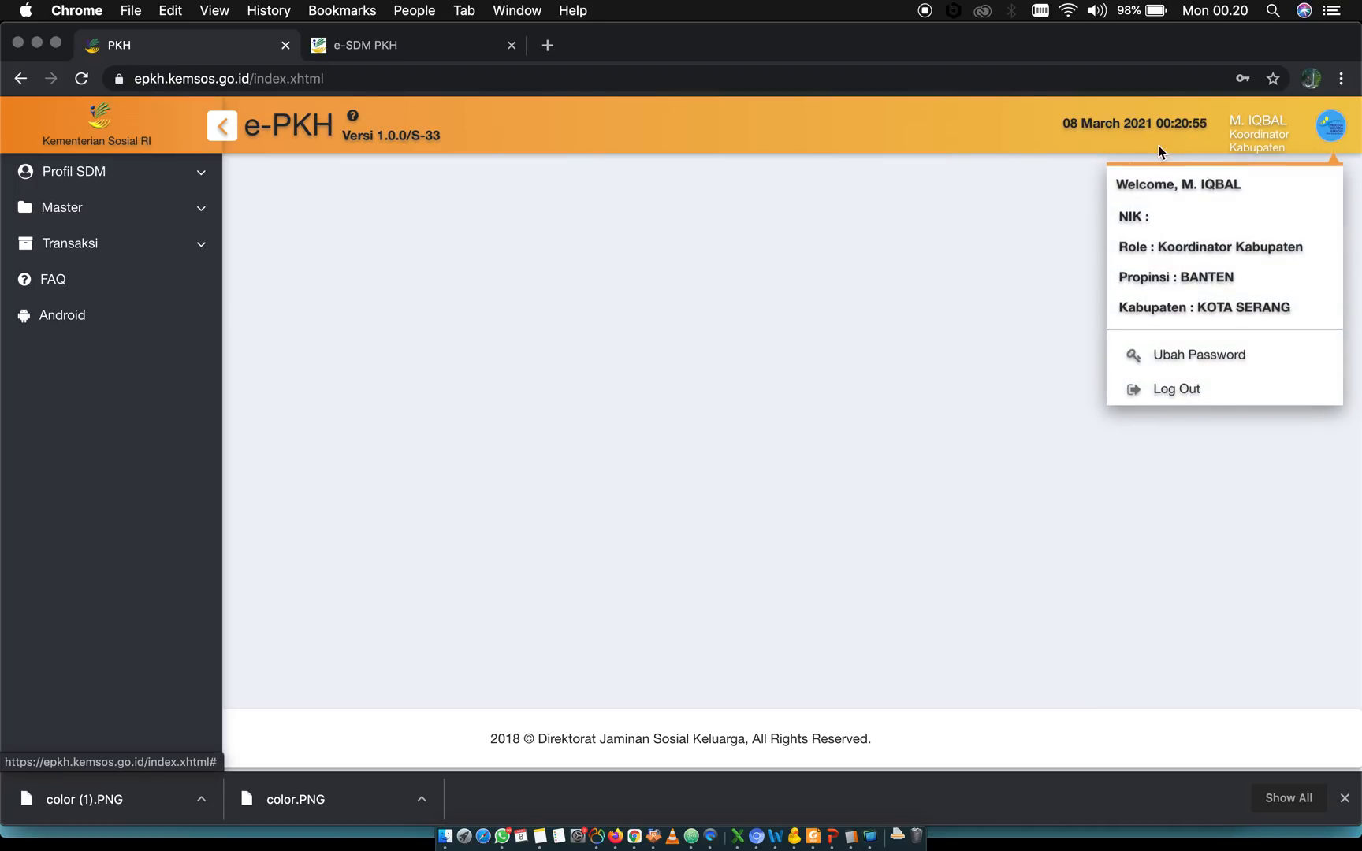
pyautogui.click(916, 324)
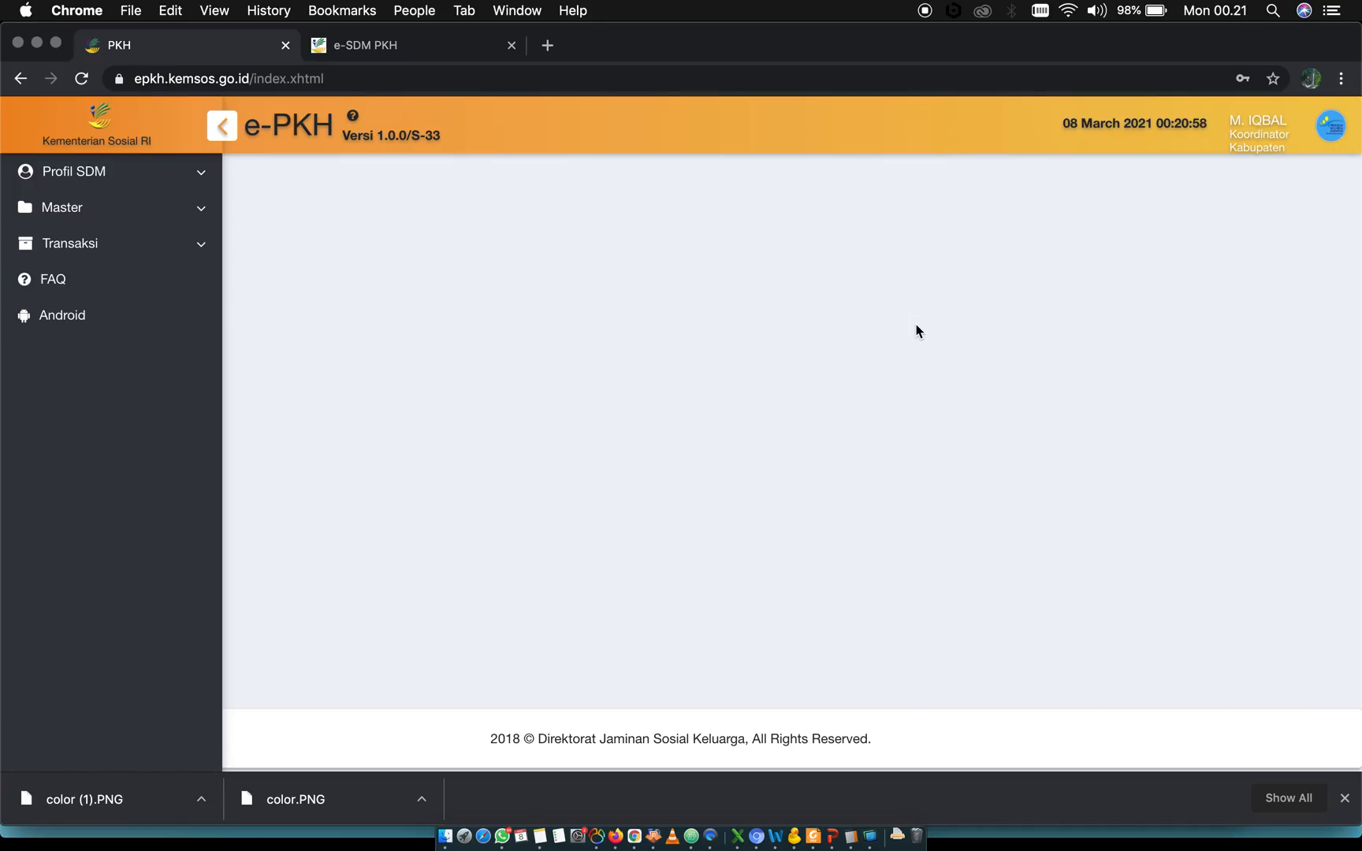
pyautogui.click(128, 179)
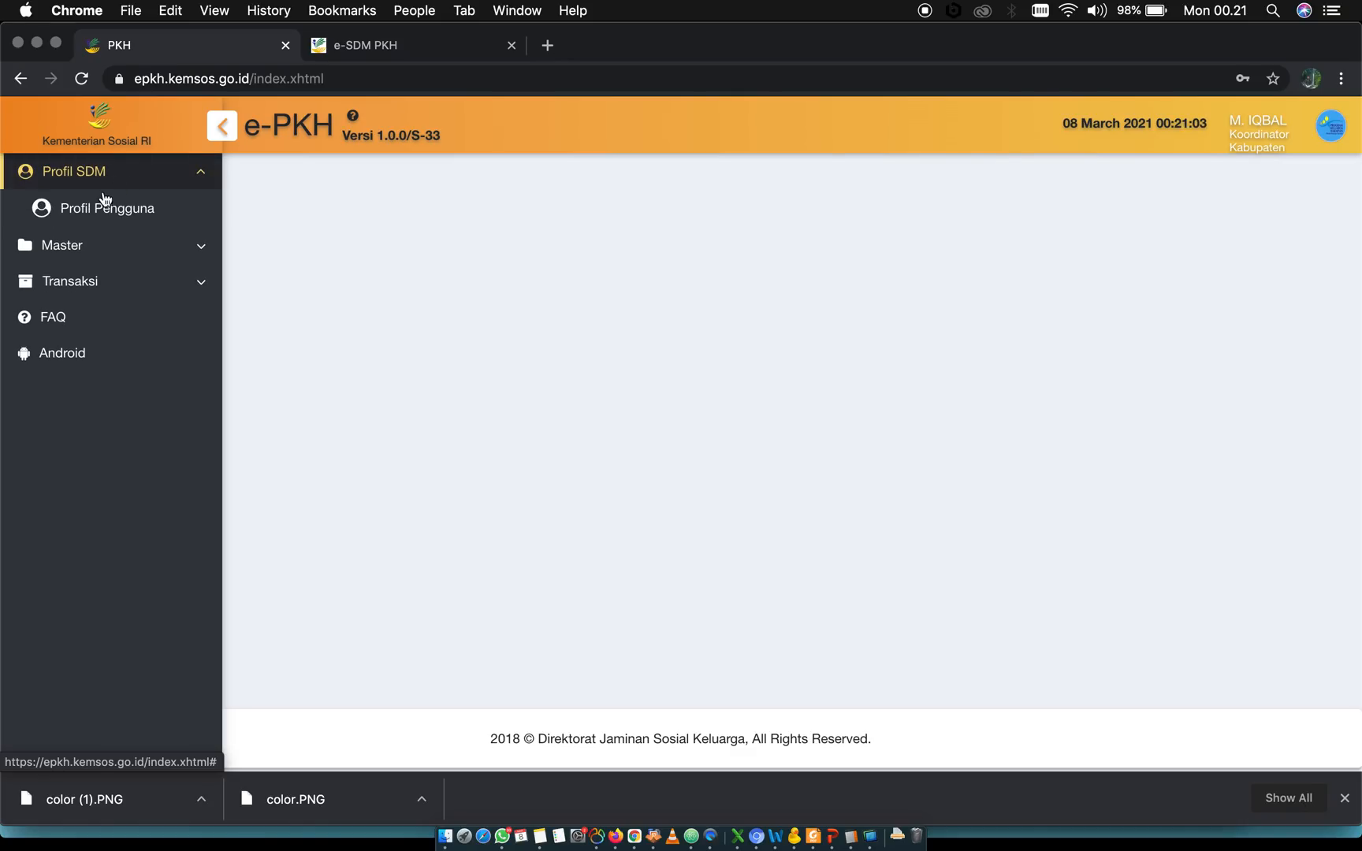
pyautogui.click(100, 214)
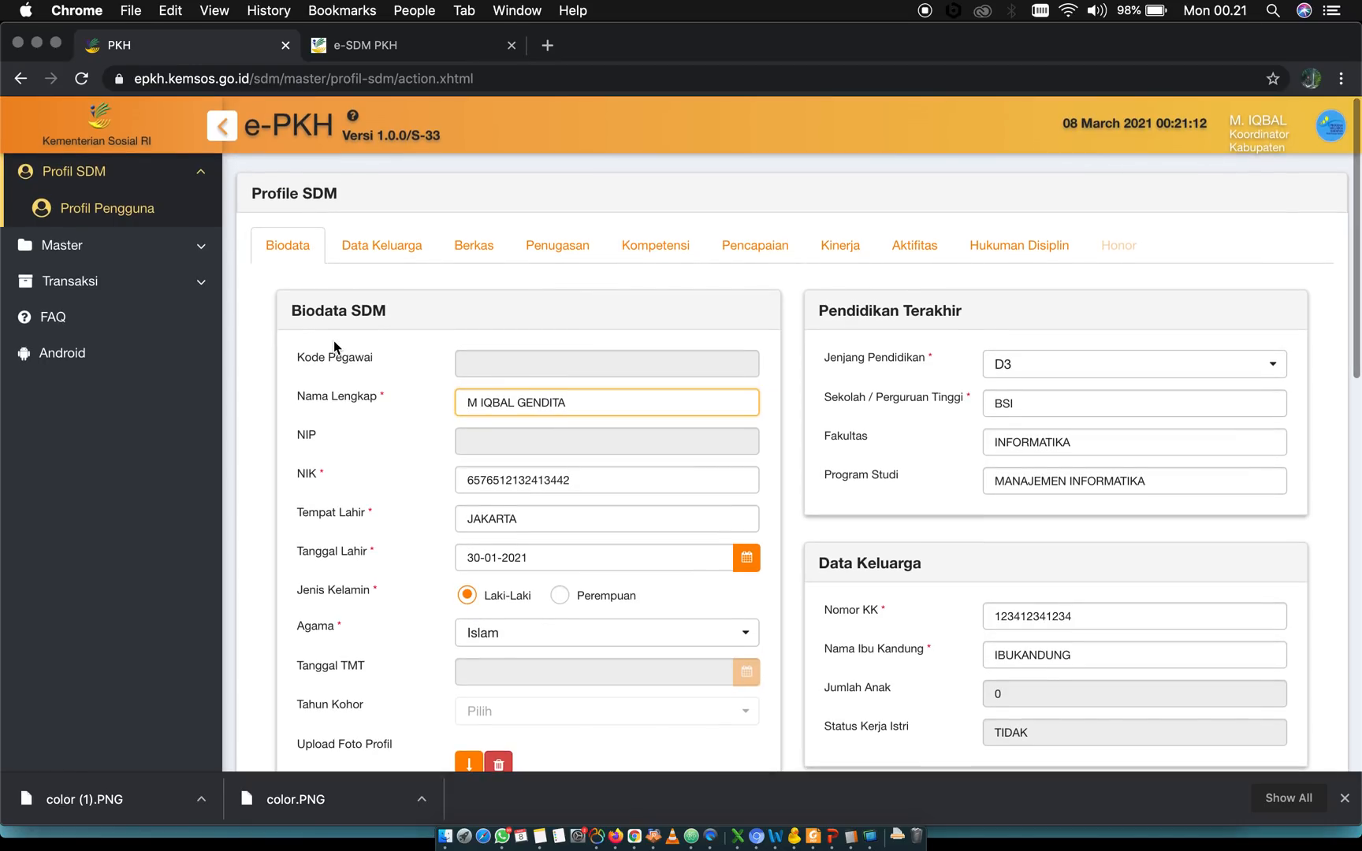
# Examine the sections of the Biodata page, from Biodata SDM and Pendidikan Terakhir down to Alamat Sesuai KTP and Alamat Sesuai Domisili
pyautogui.scroll(-3, 333, 341)
pyautogui.scroll(2, 334, 341)
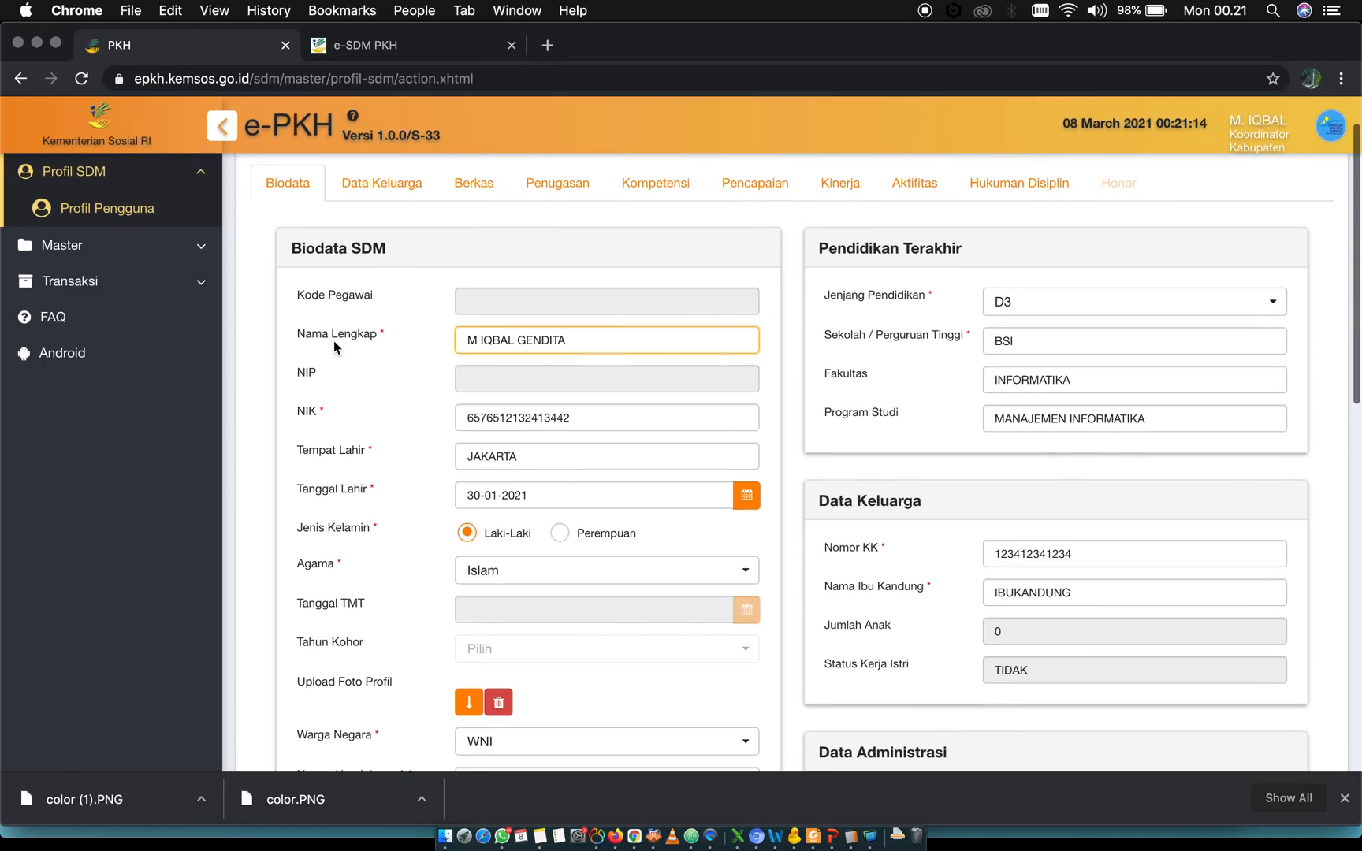
pyautogui.tripleClick(317, 253)
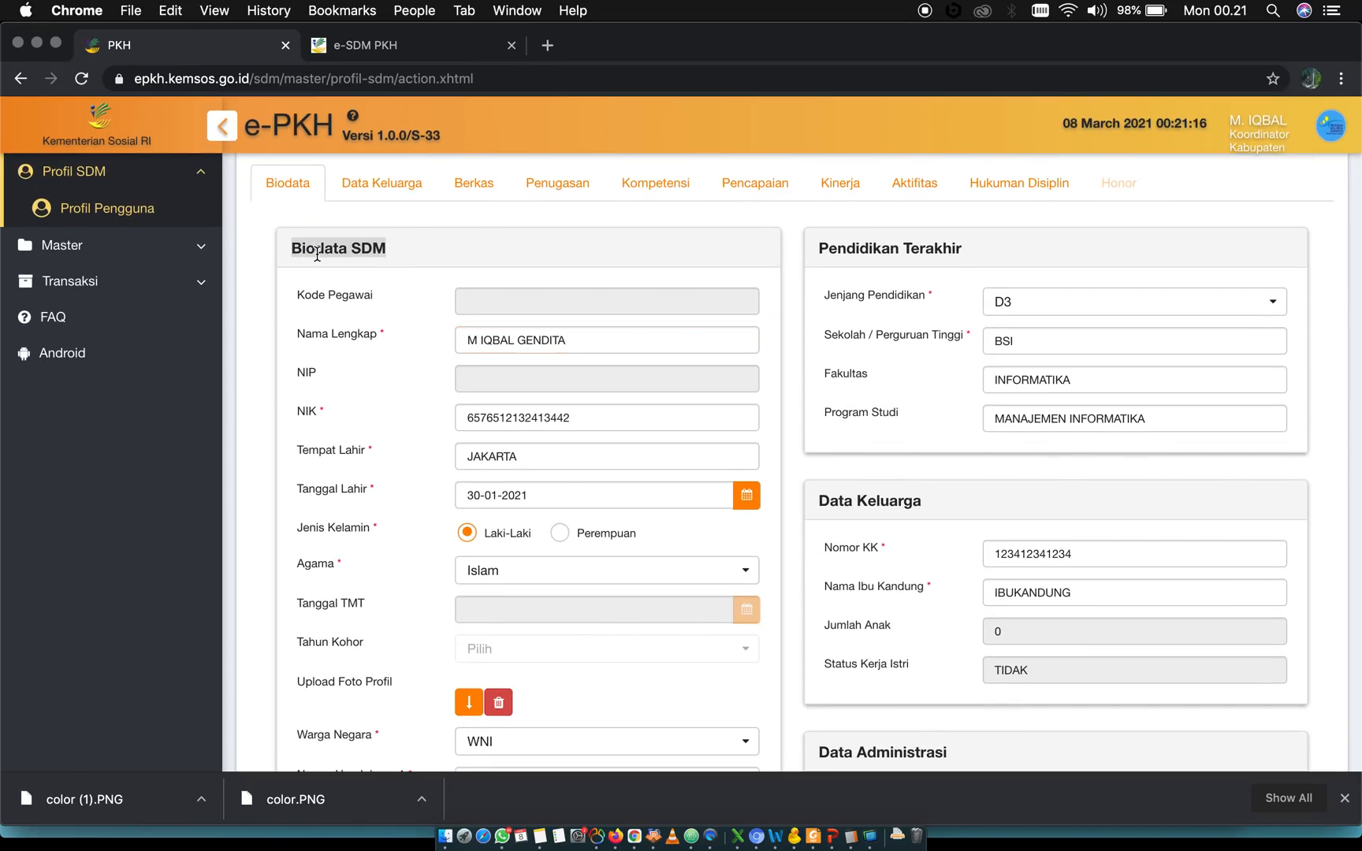
pyautogui.tripleClick(842, 241)
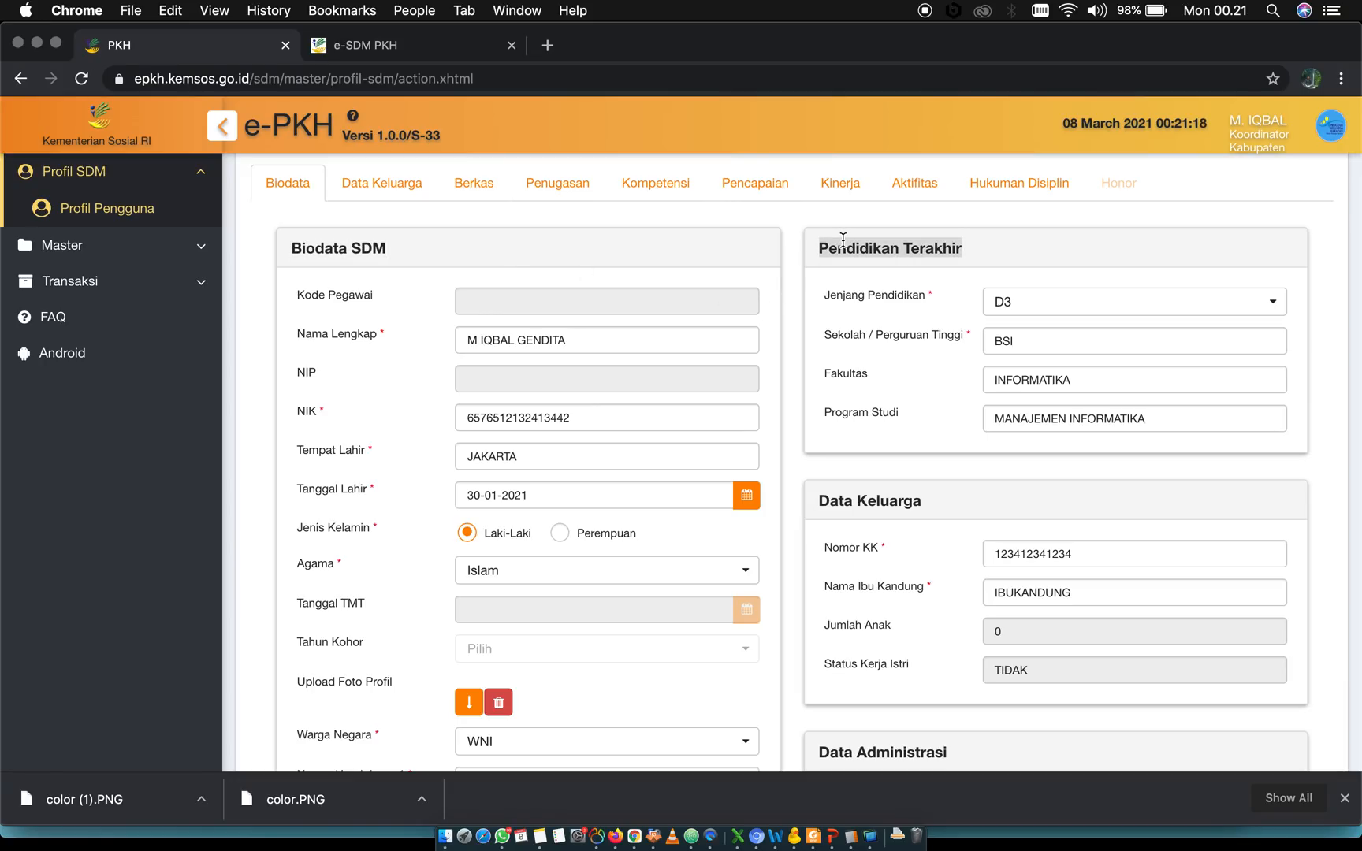
pyautogui.scroll(-2, 804, 380)
pyautogui.doubleClick(836, 350)
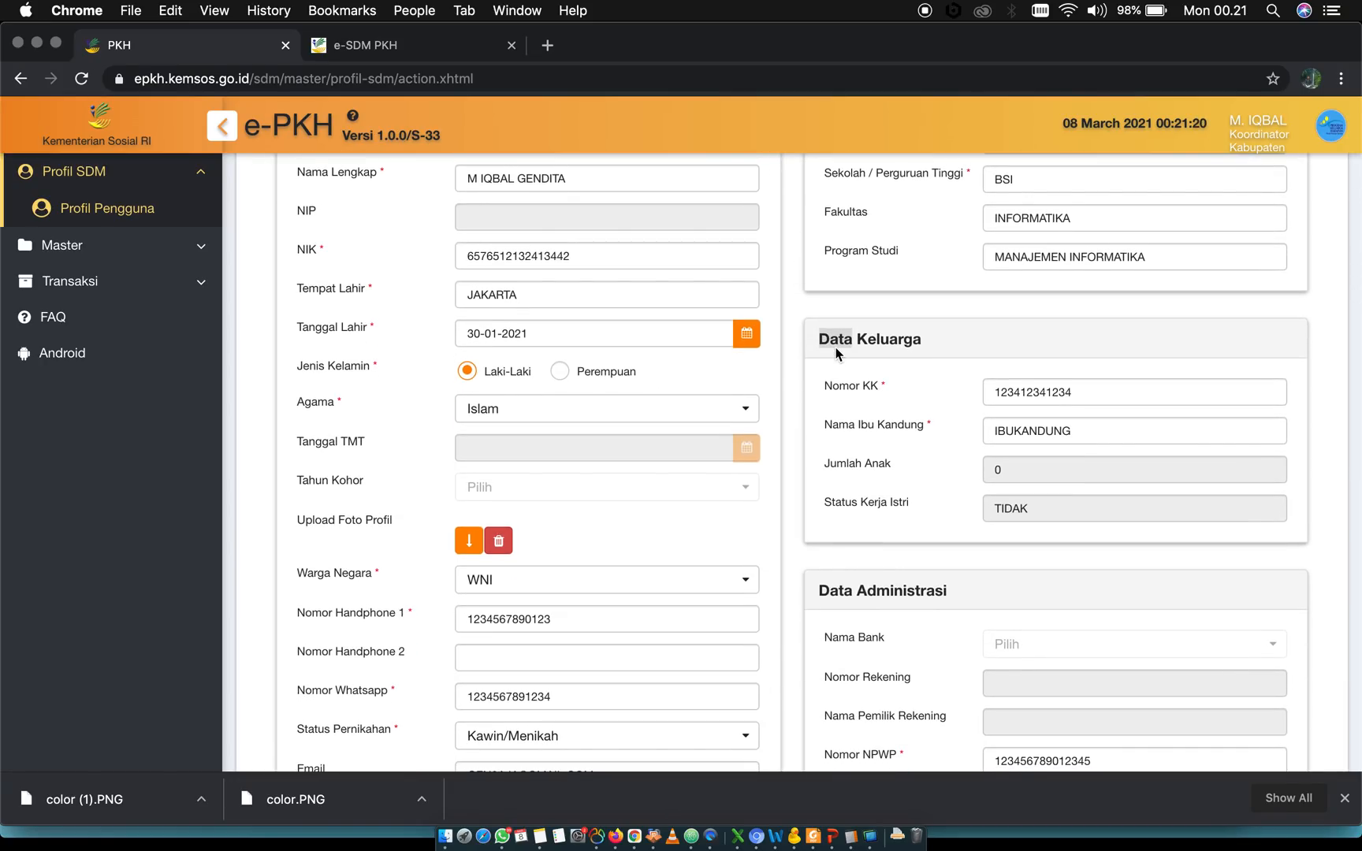
pyautogui.scroll(-3, 1053, 581)
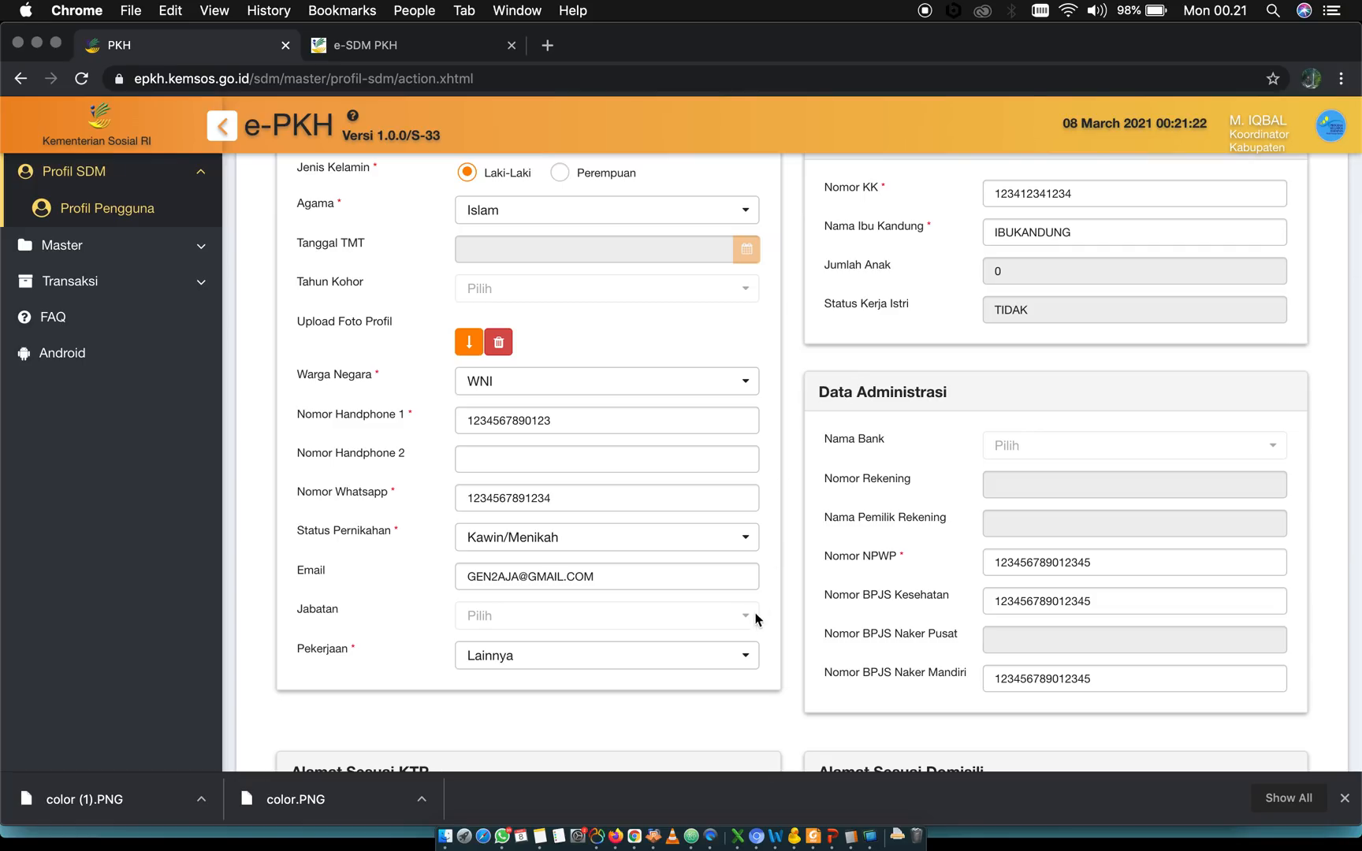
pyautogui.scroll(-6, 756, 618)
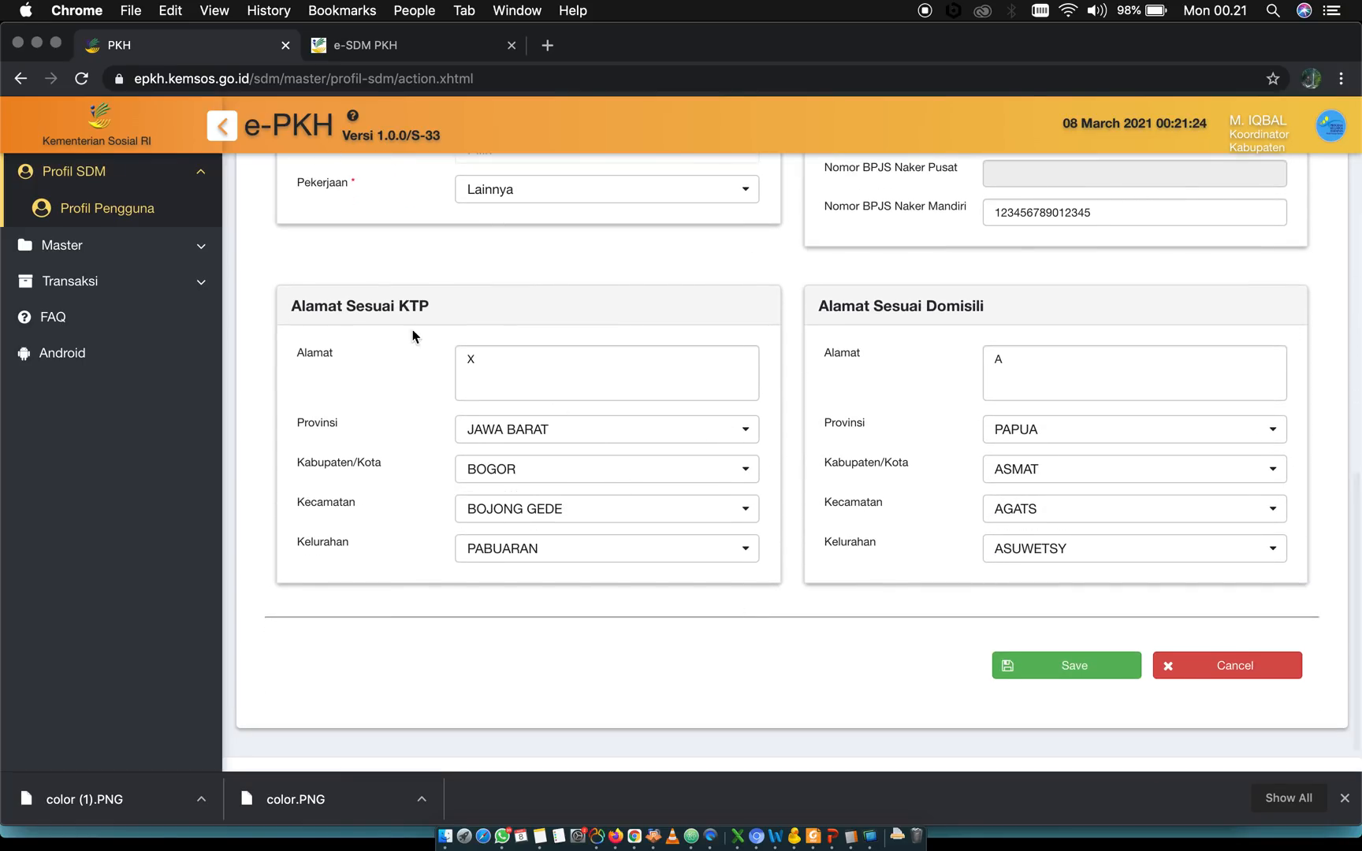
pyautogui.tripleClick(347, 305)
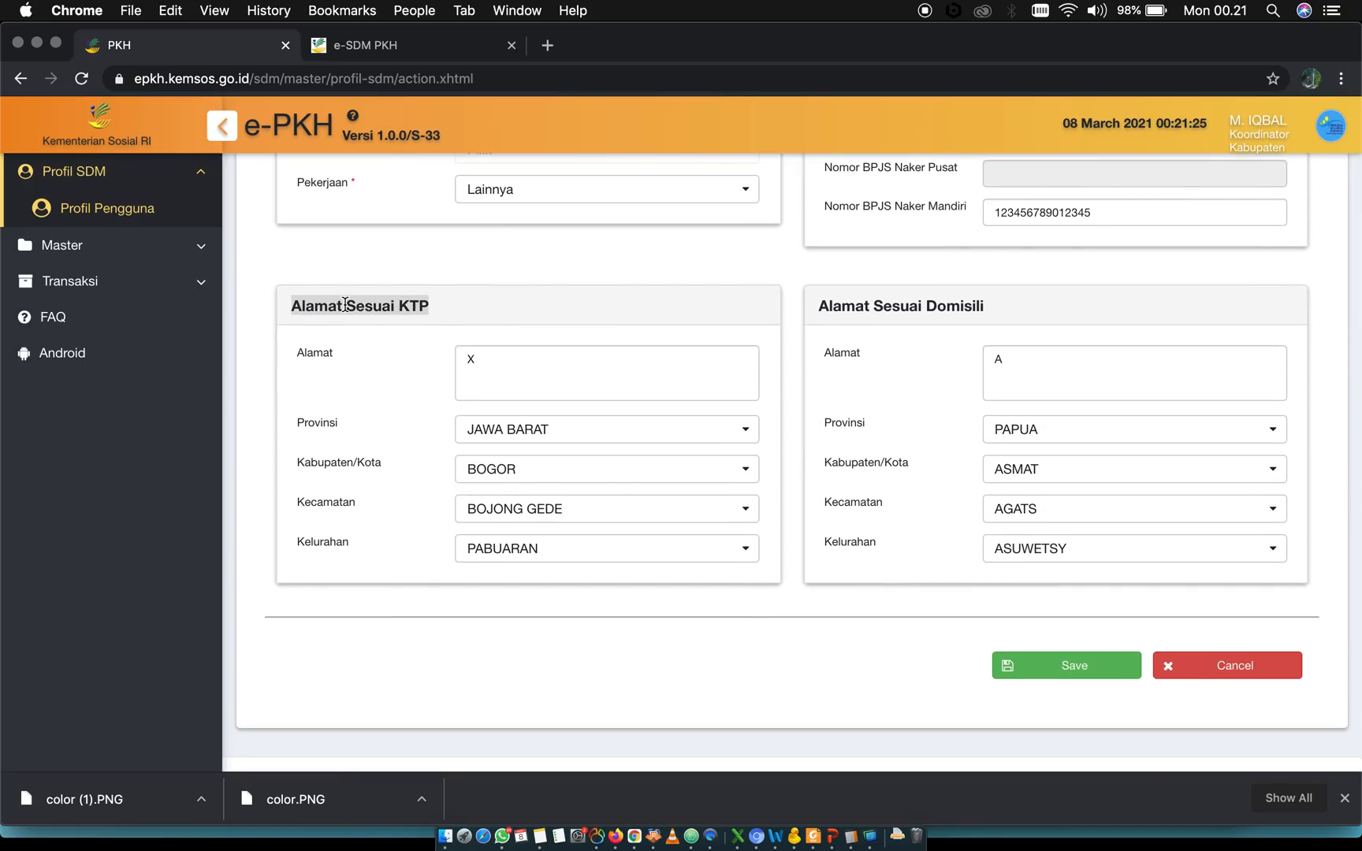
pyautogui.tripleClick(861, 298)
pyautogui.scroll(10, 749, 252)
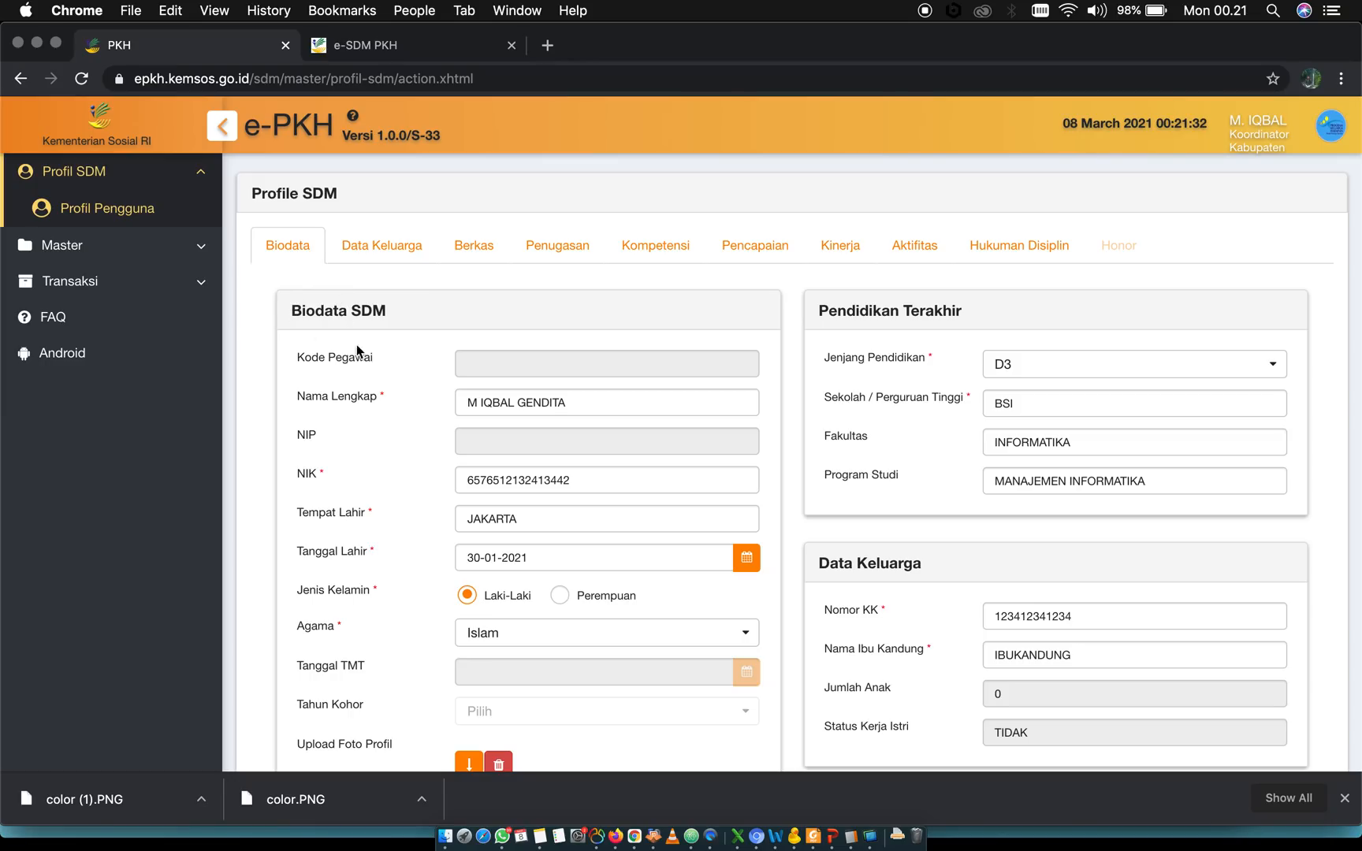
# Compare the Kode Pegawai field in Biodata SDM with the employee code under Data Pribadi in e-SDM PKH, and return to e-PKH
pyautogui.tripleClick(385, 308)
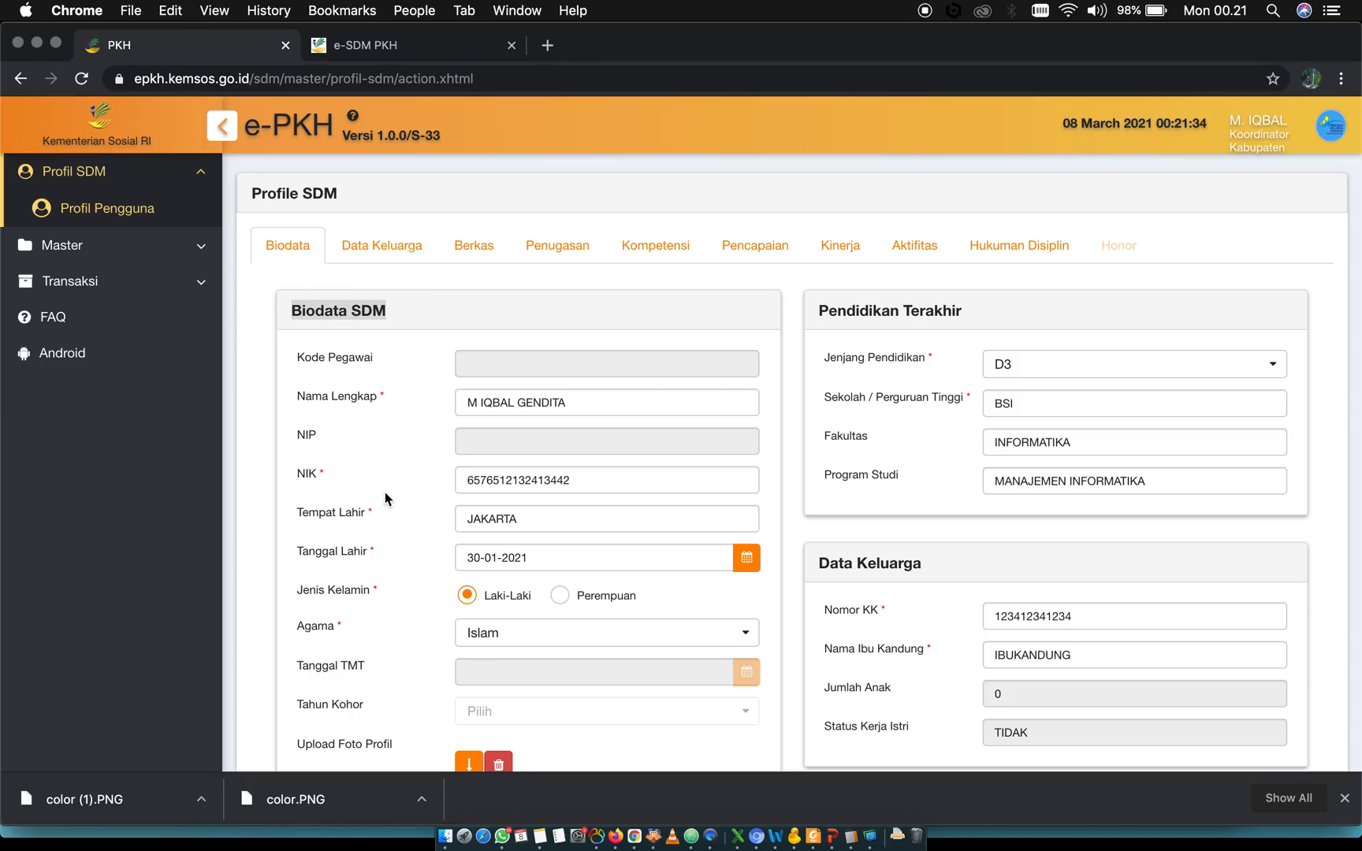
pyautogui.scroll(-2, 386, 498)
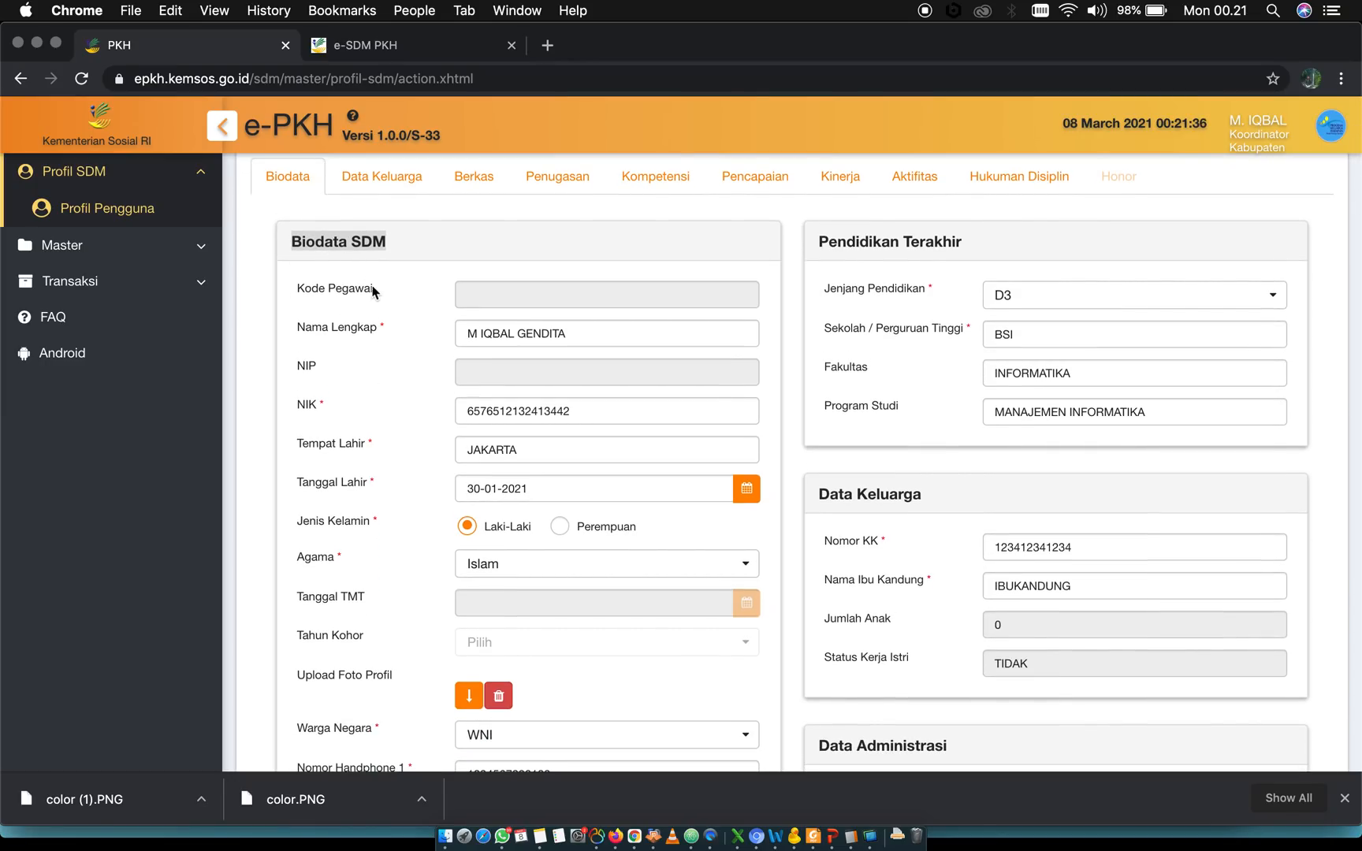
pyautogui.tripleClick(305, 289)
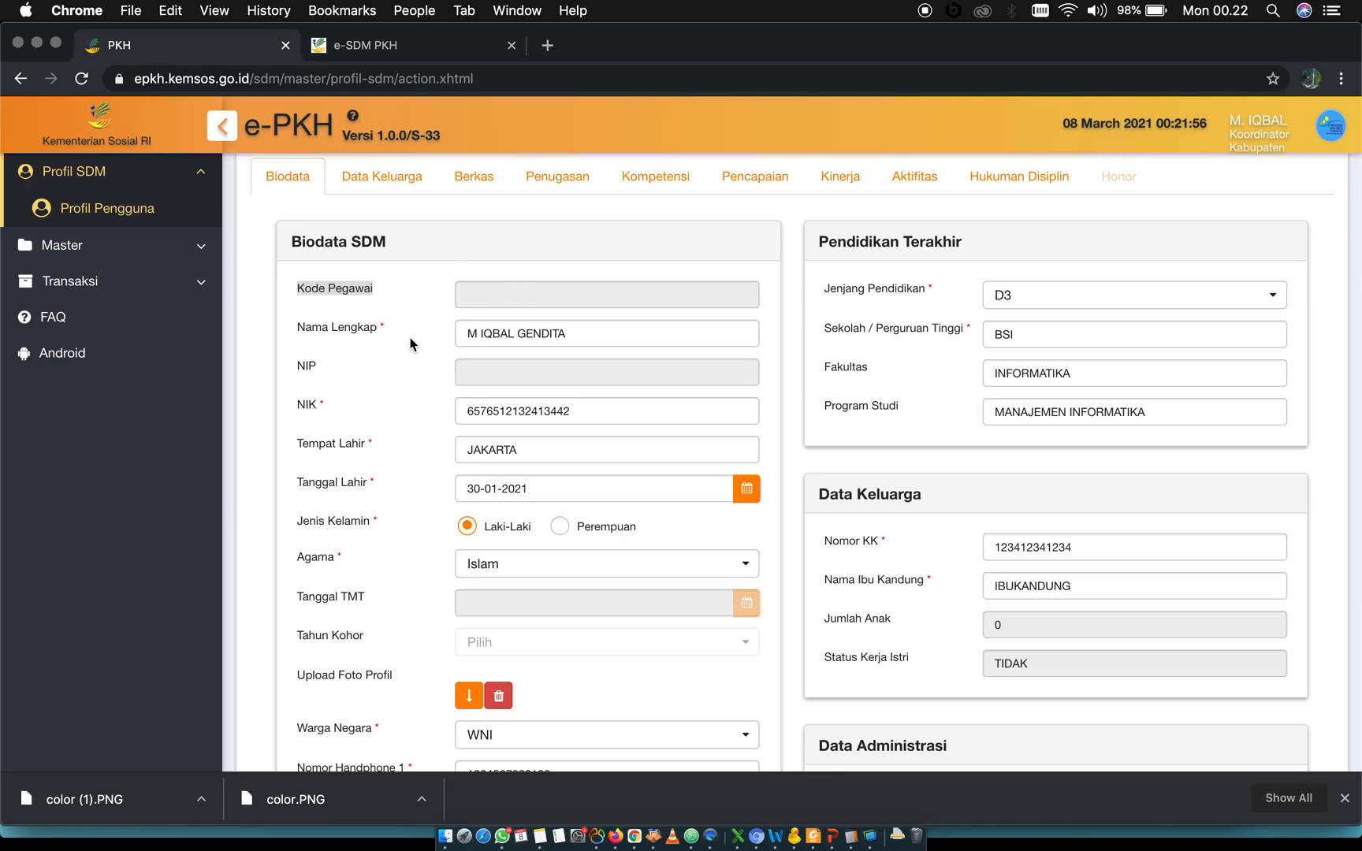
pyautogui.click(404, 44)
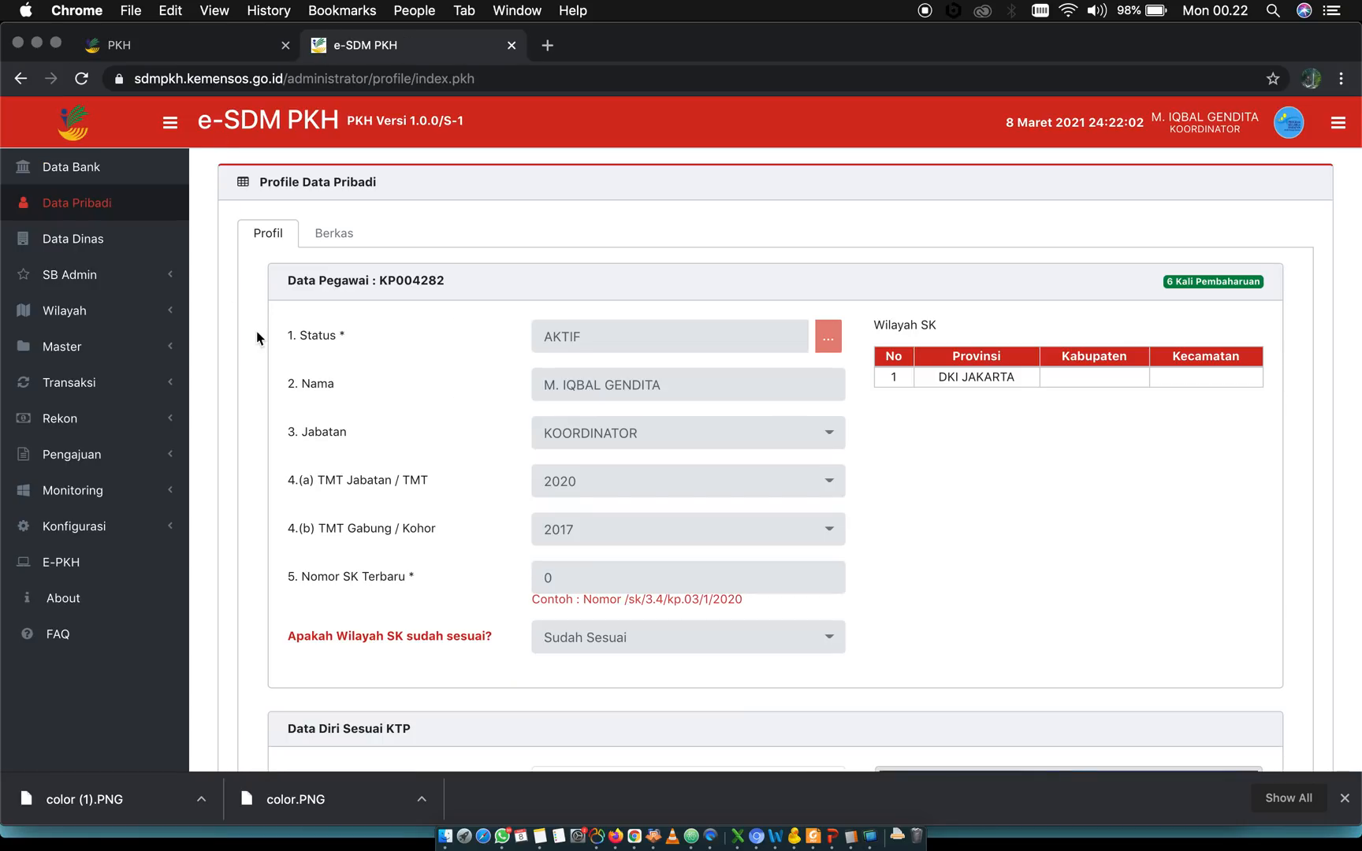
pyautogui.click(71, 206)
pyautogui.doubleClick(394, 280)
pyautogui.click(218, 47)
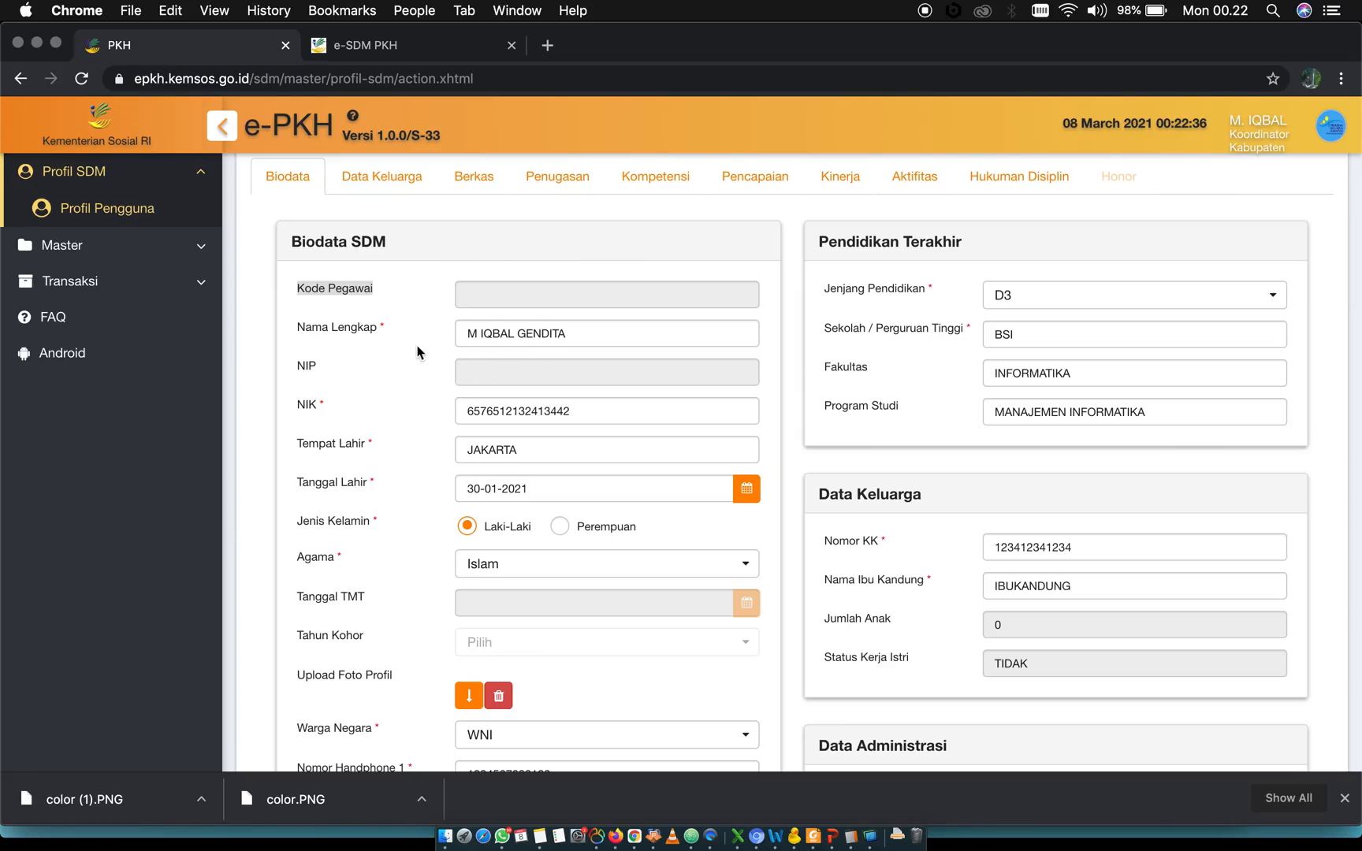
# Compare the NIK field in Biodata SDM with the NIK in e-SDM PKH's Data Diri Sesuai KTP section, and return to e-PKH
pyautogui.doubleClick(508, 412)
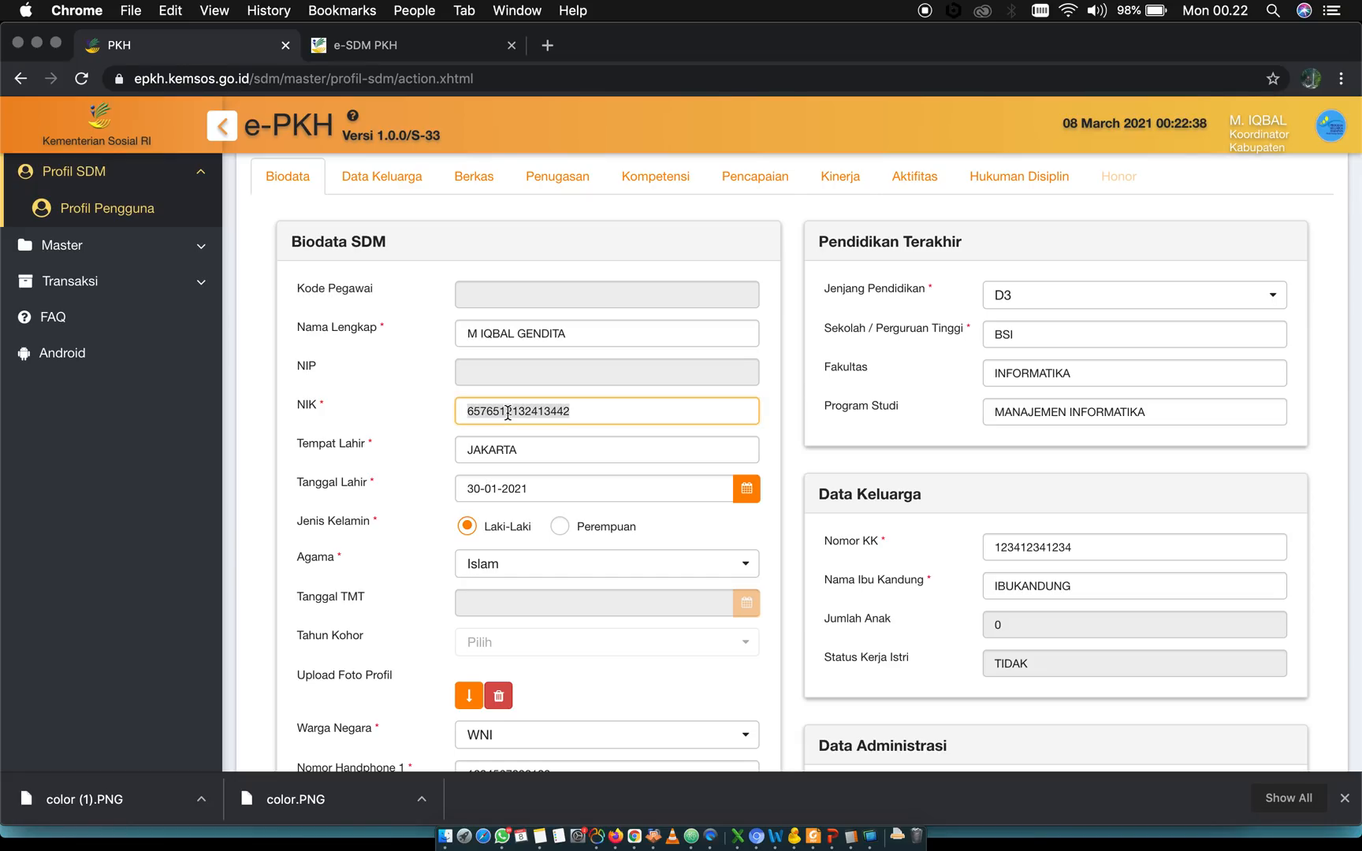
pyautogui.click(400, 47)
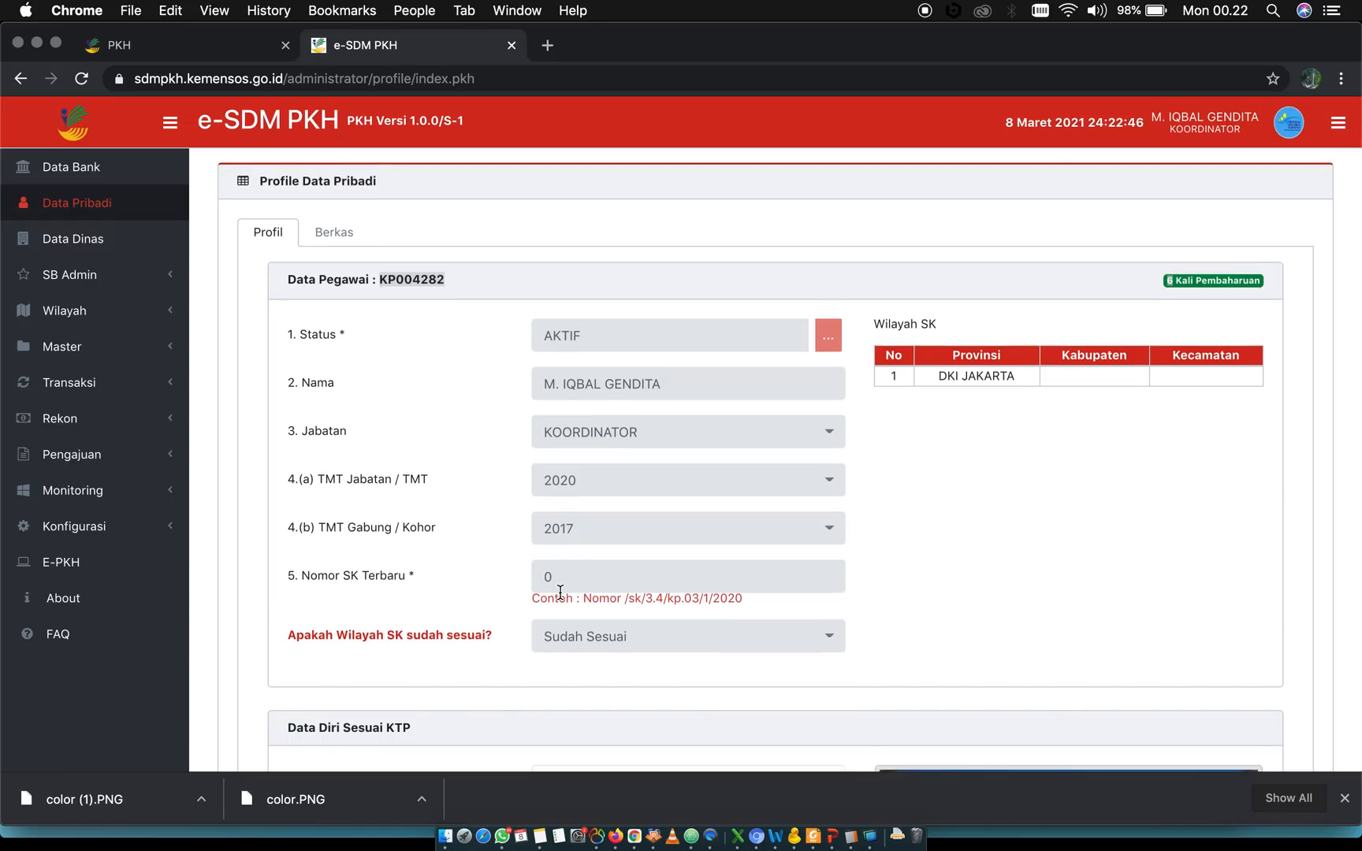
pyautogui.scroll(-5, 561, 599)
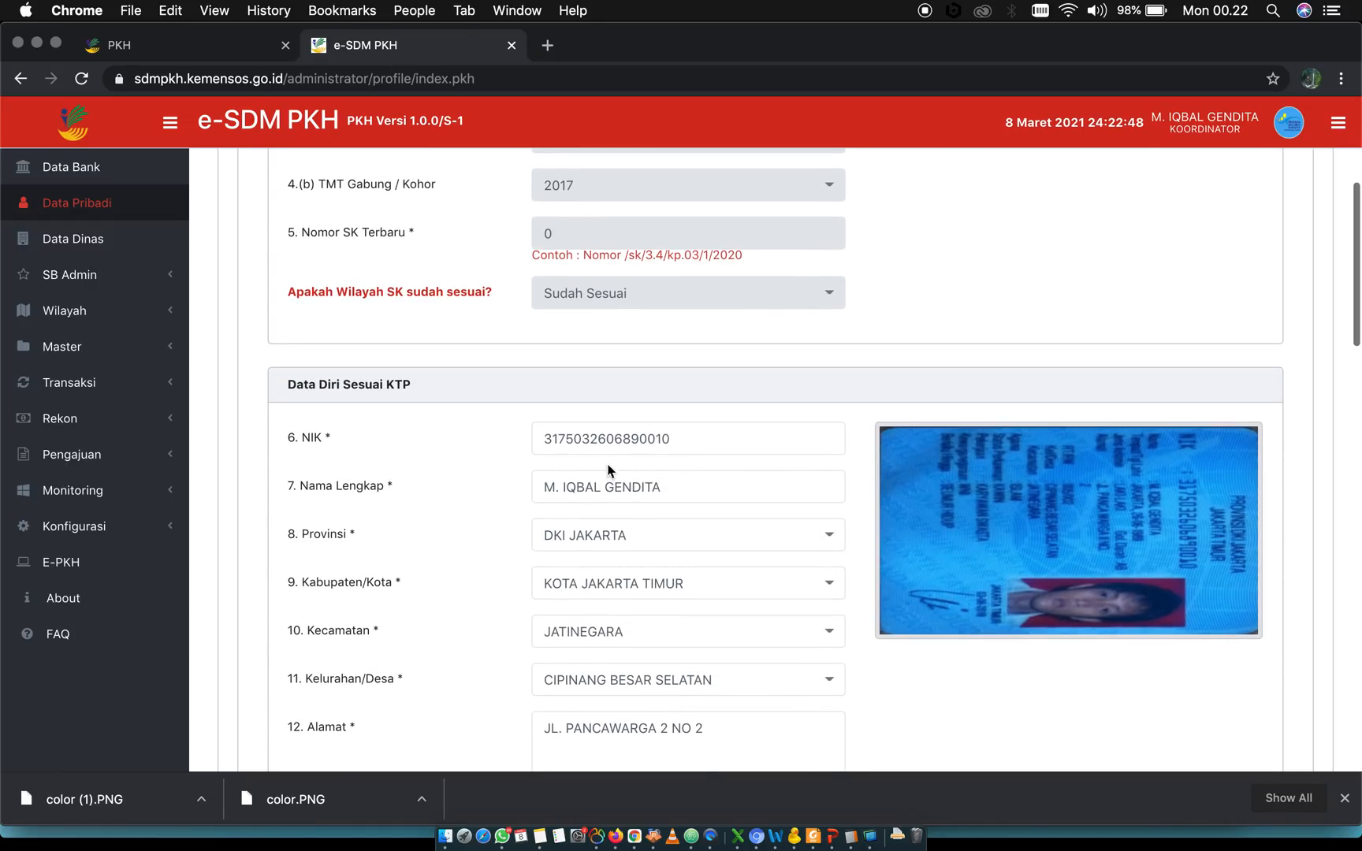
pyautogui.doubleClick(590, 436)
pyautogui.scroll(5, 447, 369)
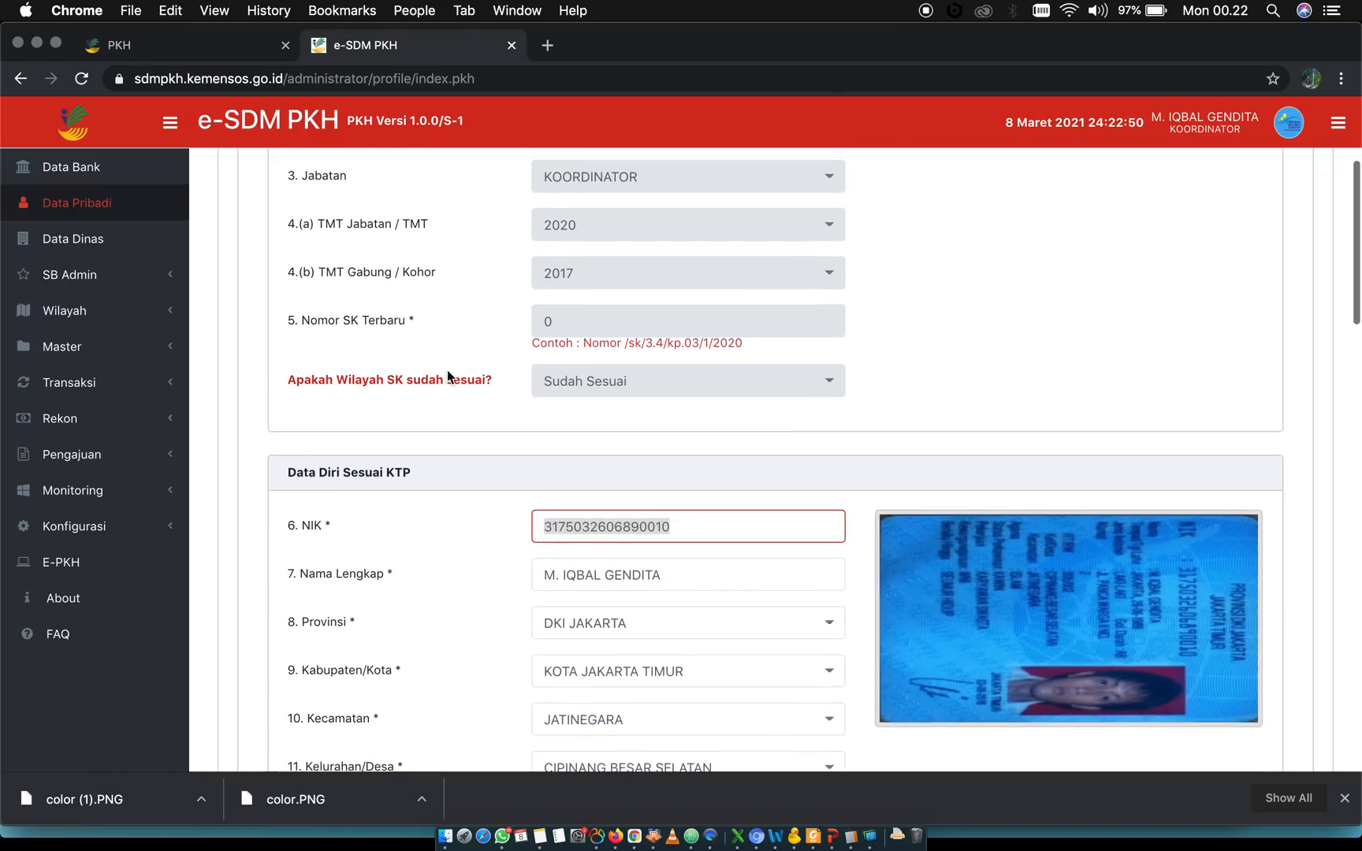
pyautogui.click(198, 41)
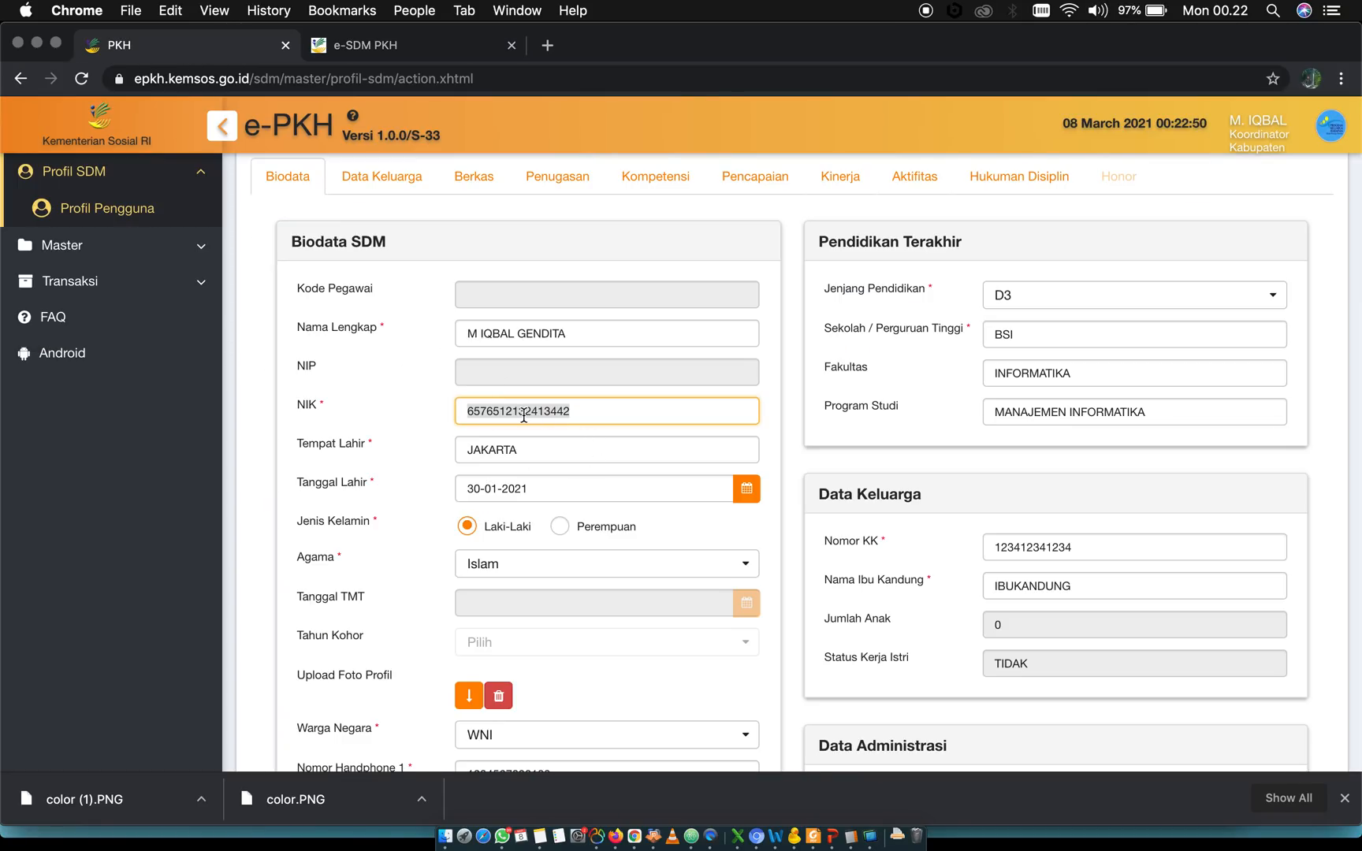
pyautogui.doubleClick(608, 420)
# Inspect the Nama Lengkap field in Biodata SDM without changing the name
pyautogui.click(519, 337)
pyautogui.tripleClick(519, 337)
pyautogui.click(364, 324)
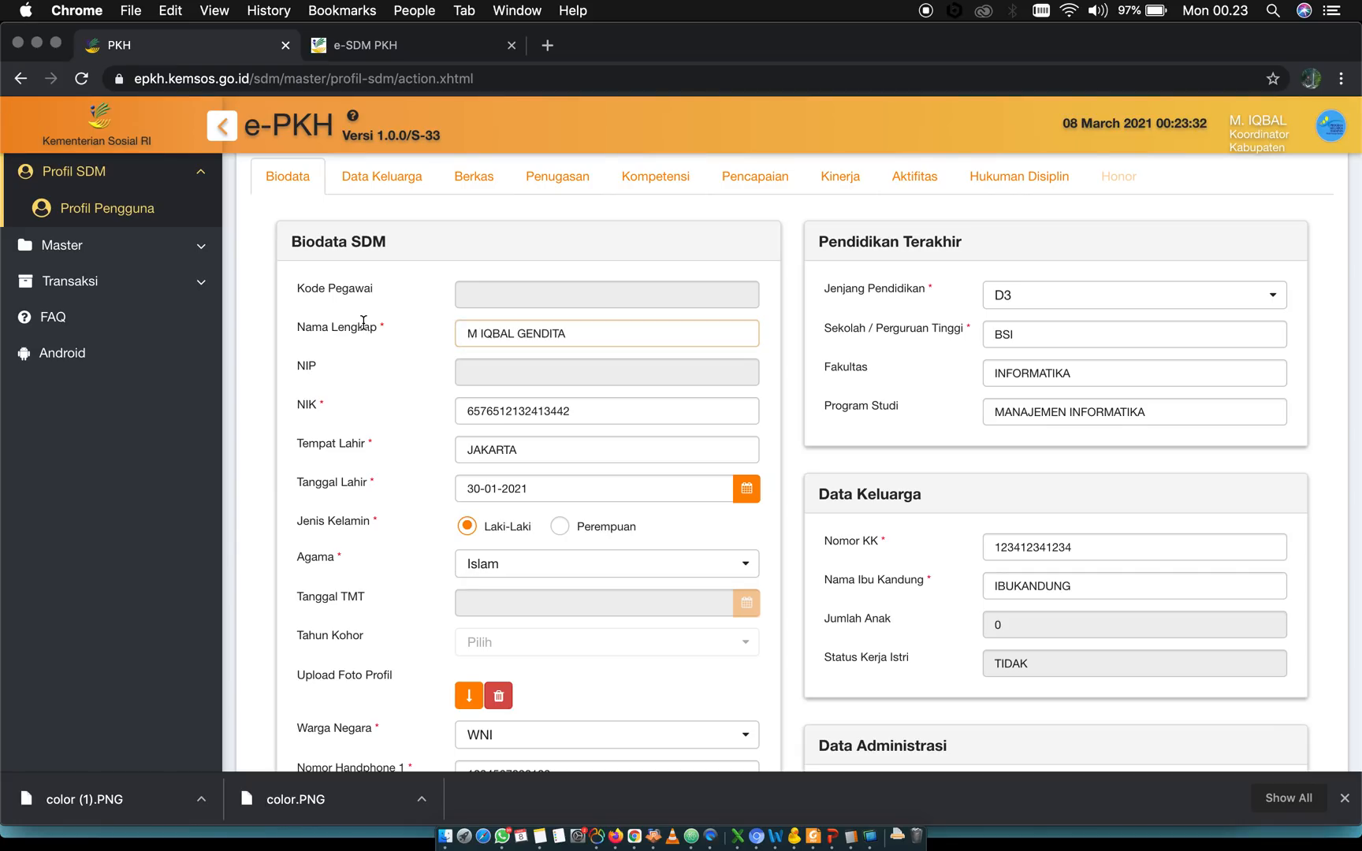
pyautogui.click(582, 337)
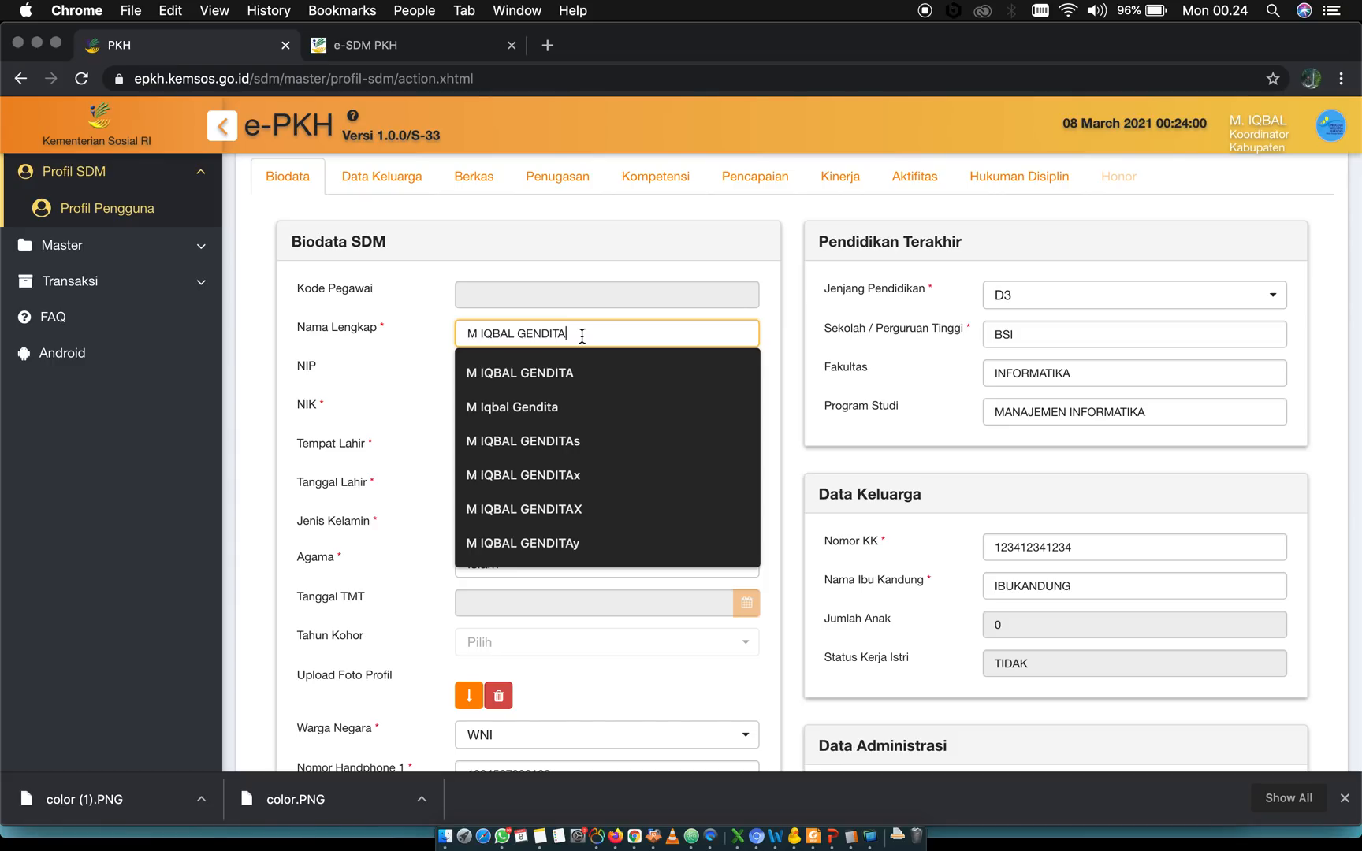
pyautogui.click(442, 341)
# Review the remaining Biodata SDM fields from Tempat Lahir down to Pekerjaan
pyautogui.scroll(-2, 423, 415)
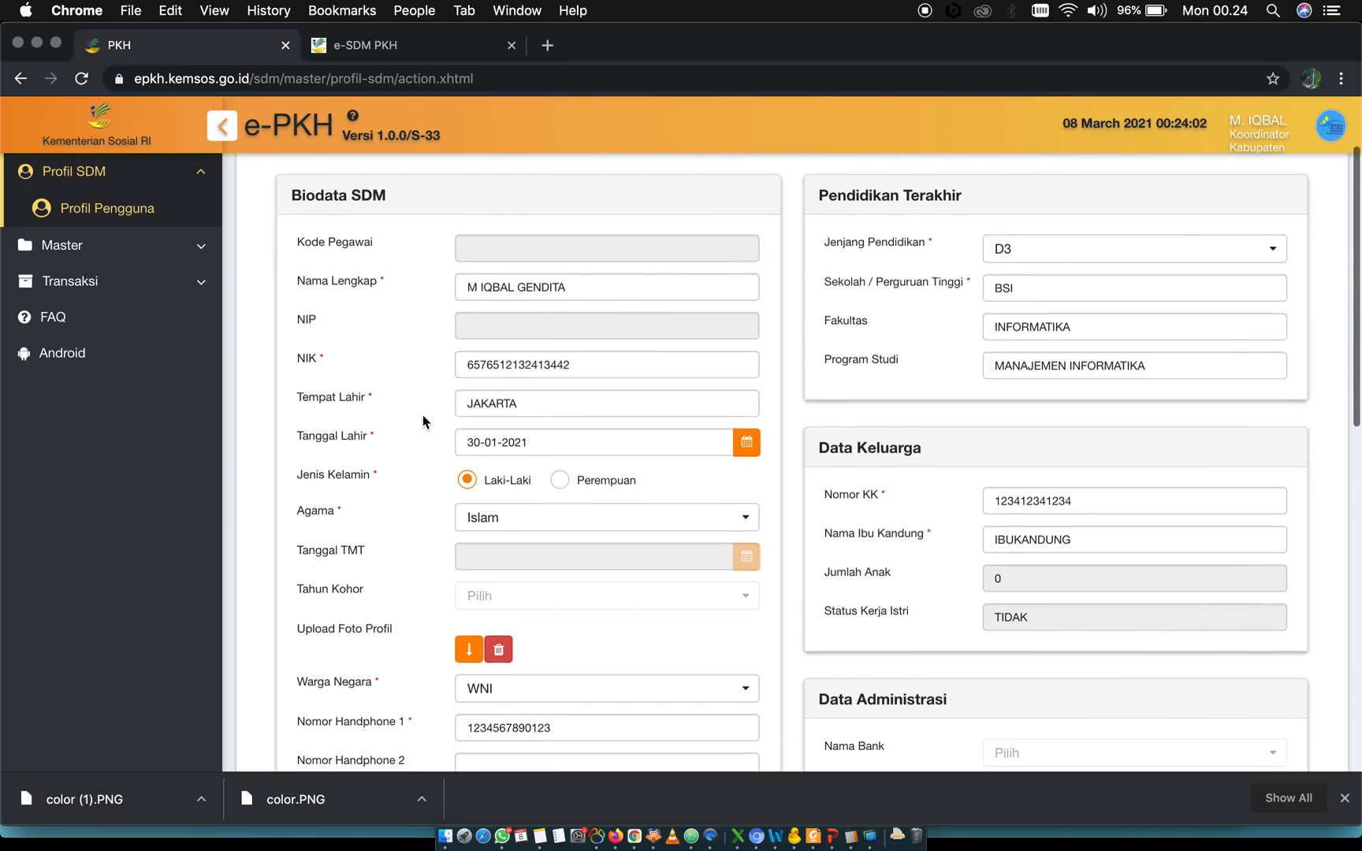
pyautogui.scroll(-1, 423, 414)
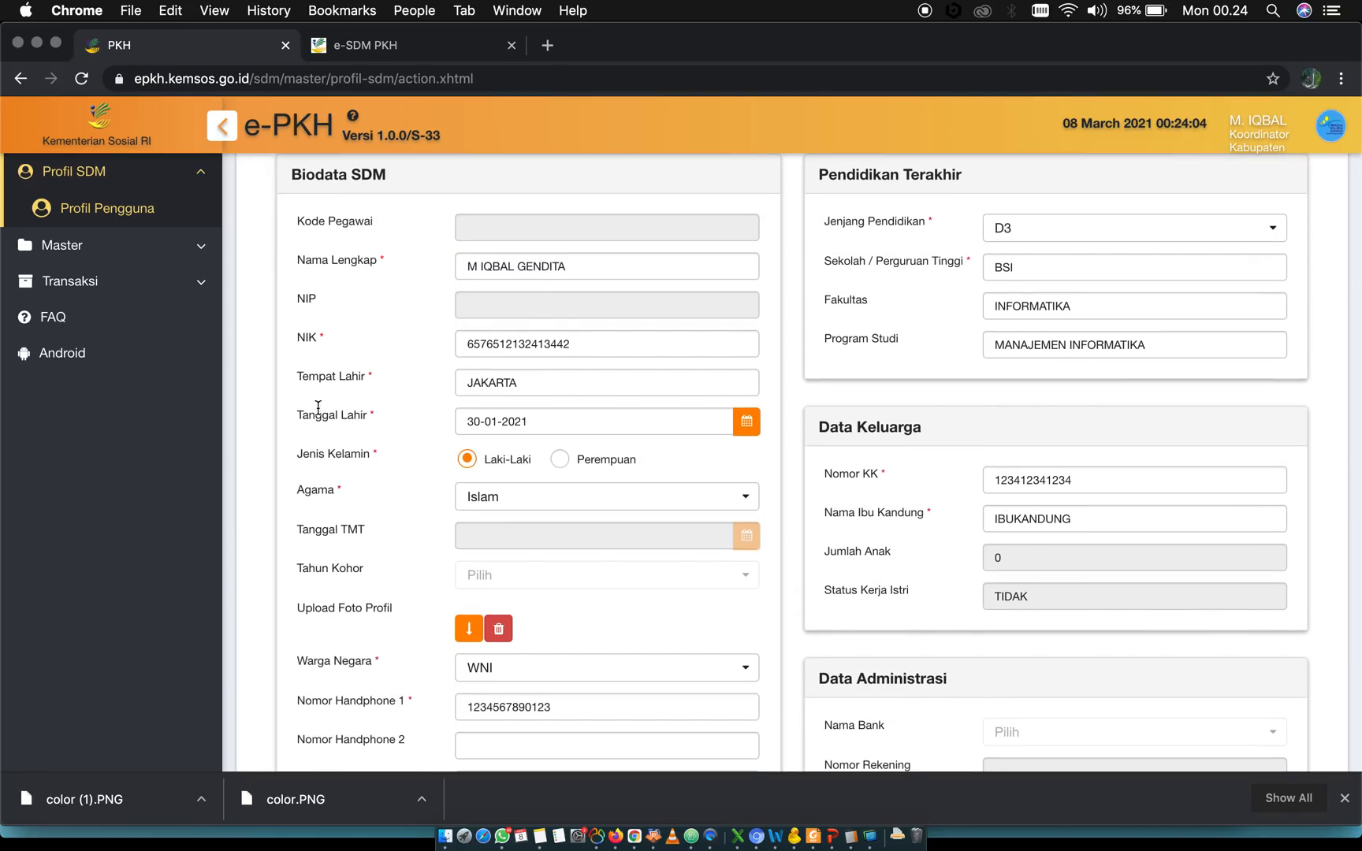
pyautogui.scroll(-3, 329, 398)
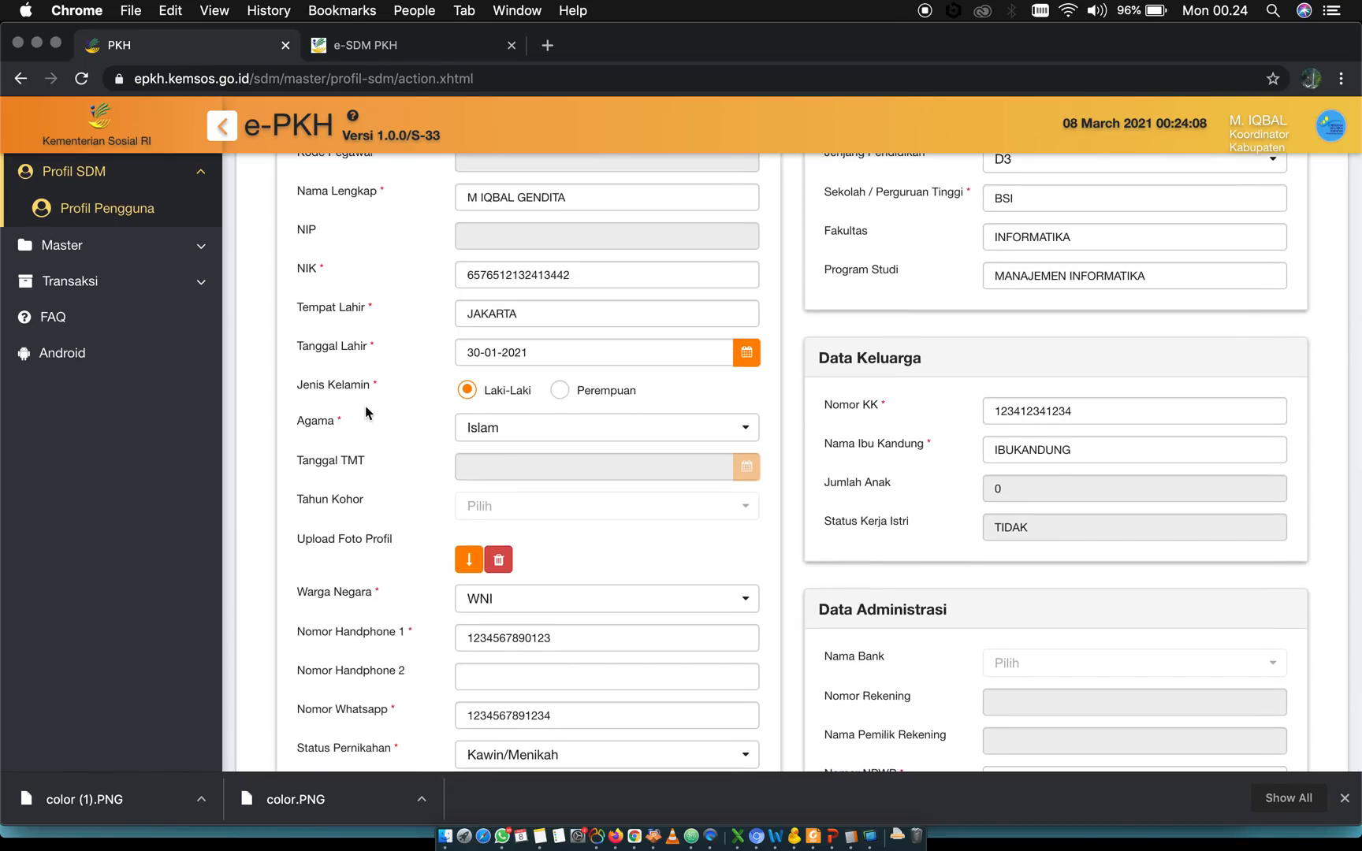
pyautogui.scroll(-6, 377, 552)
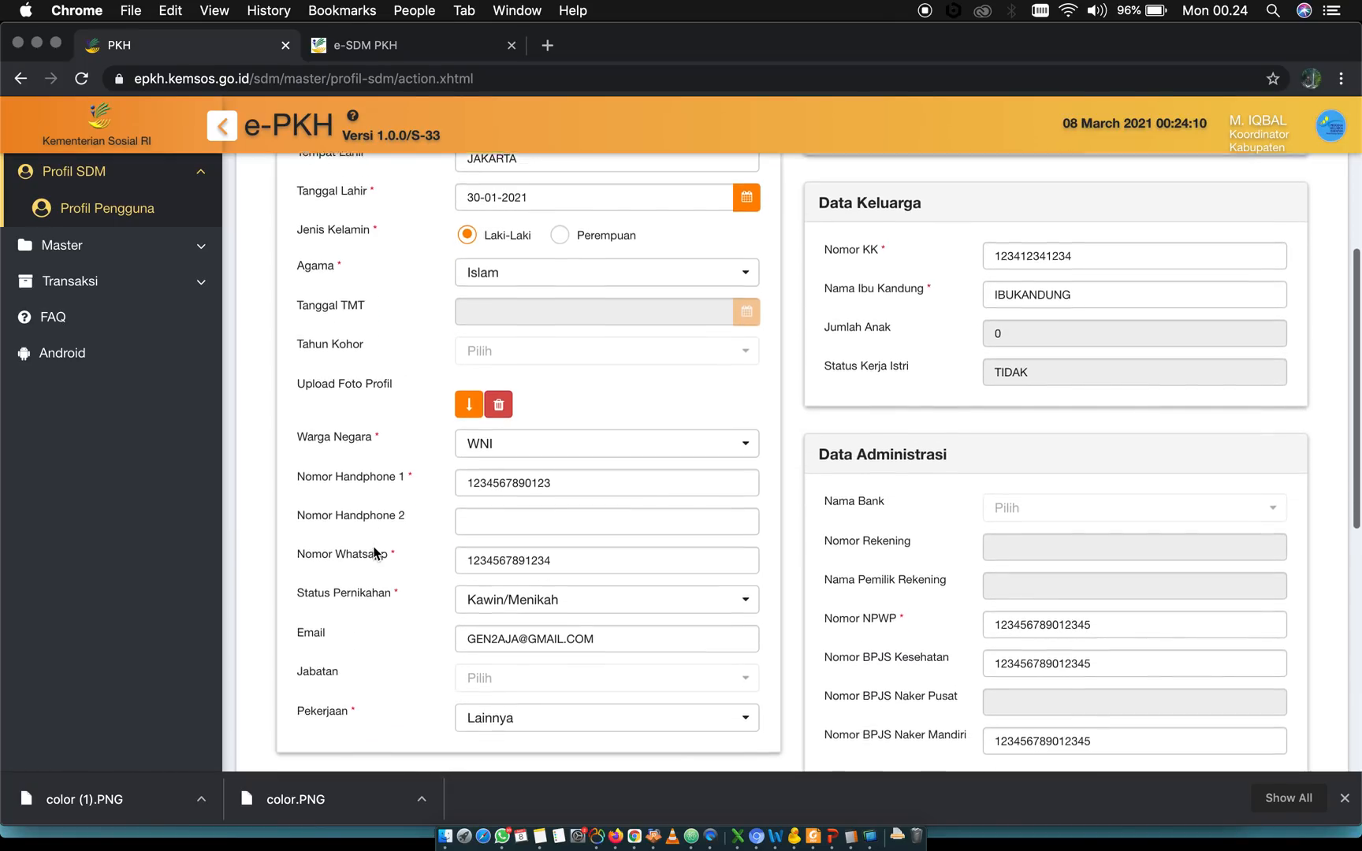
pyautogui.scroll(-2, 375, 552)
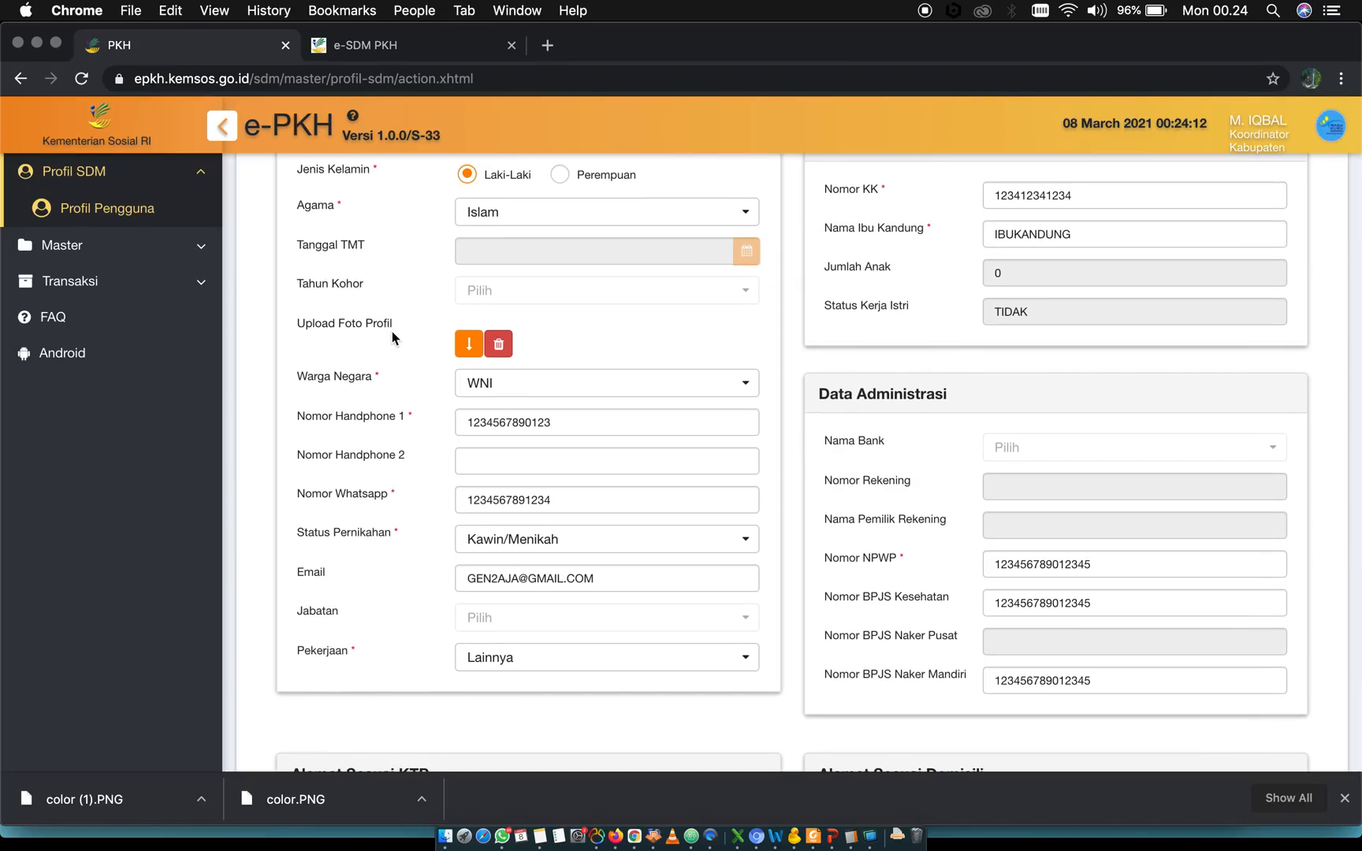
# Examine the Upload Foto Profil field in Biodata SDM and its place among the other biodata fields
pyautogui.tripleClick(338, 325)
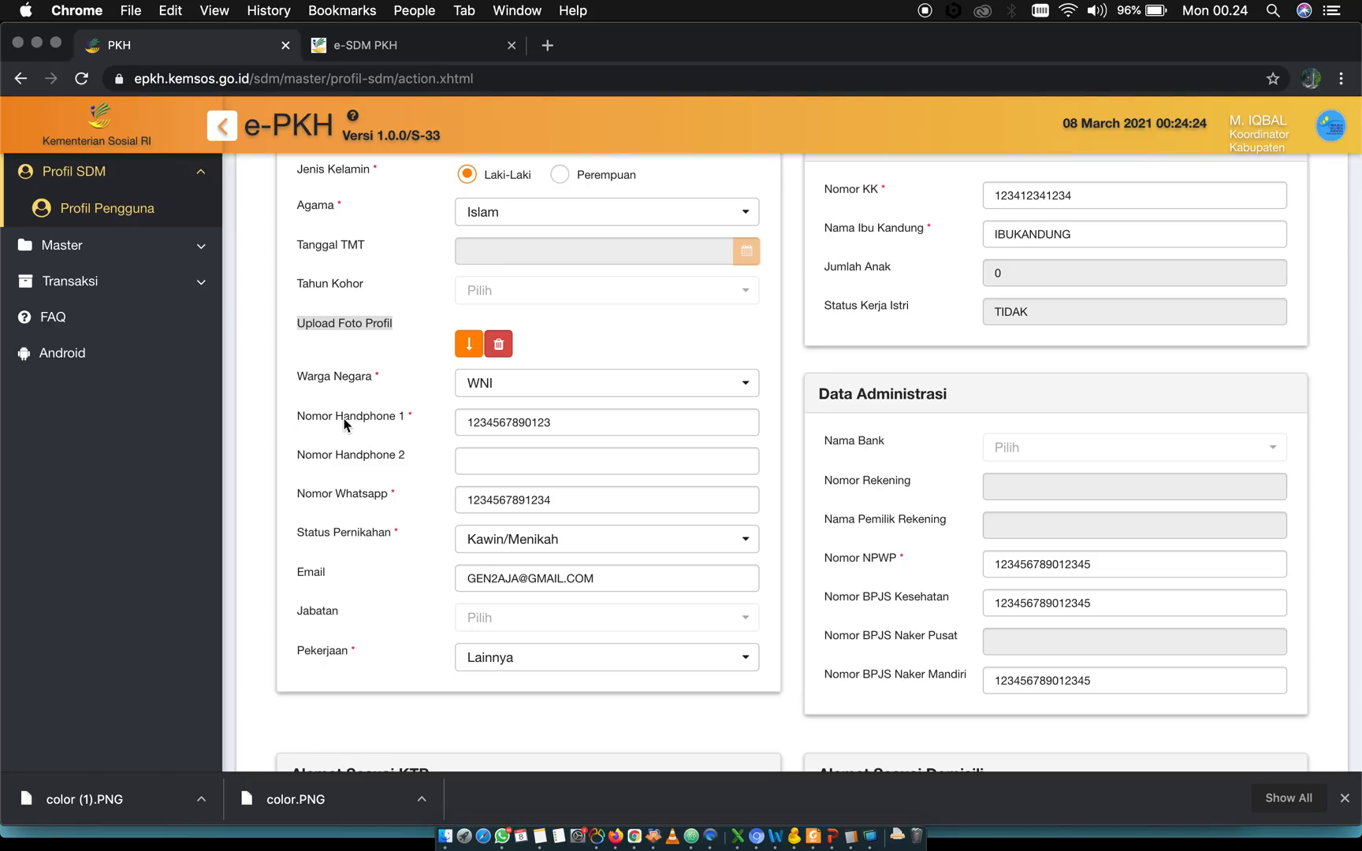
pyautogui.scroll(5, 345, 424)
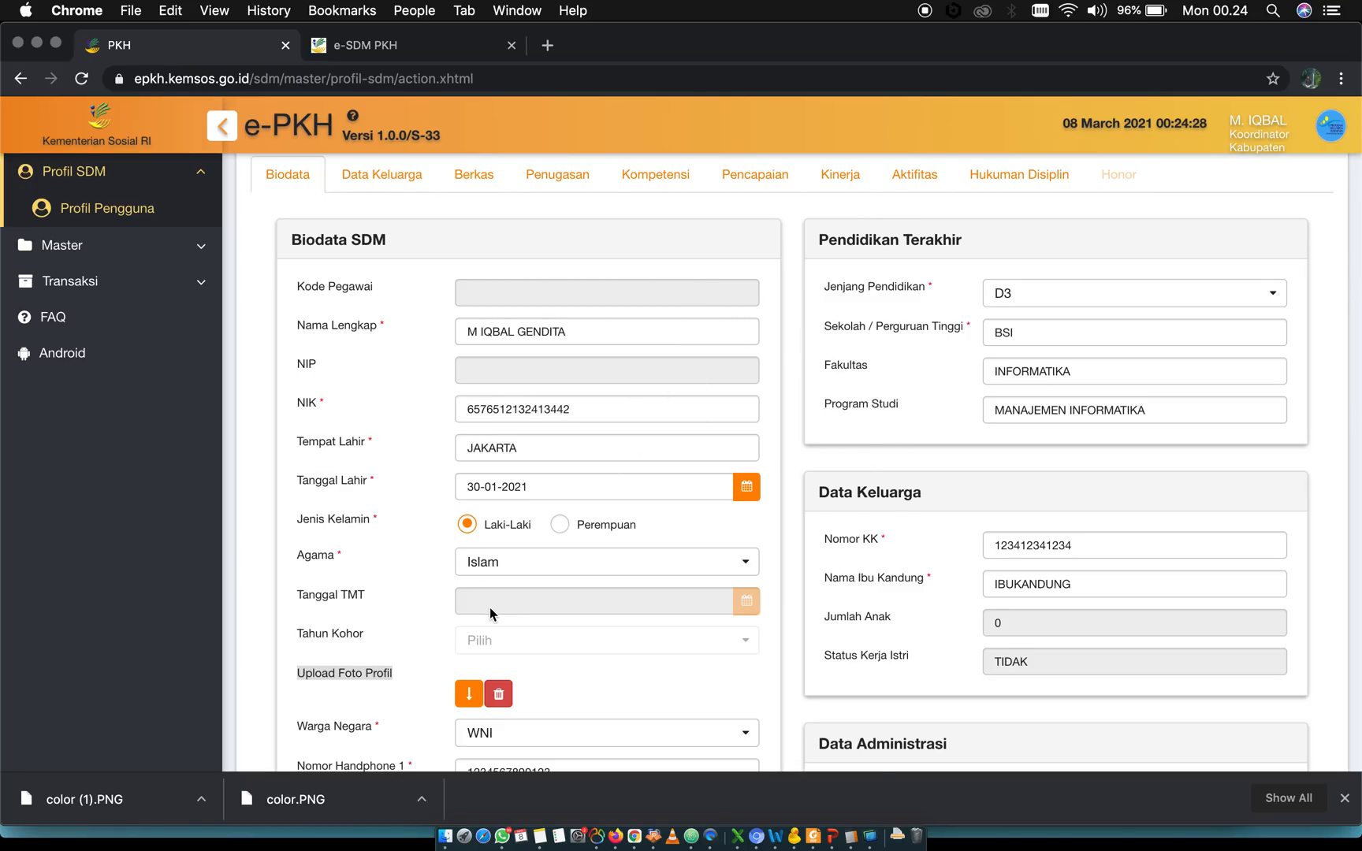
pyautogui.scroll(-5, 489, 607)
pyautogui.scroll(5, 490, 607)
pyautogui.scroll(-1, 466, 274)
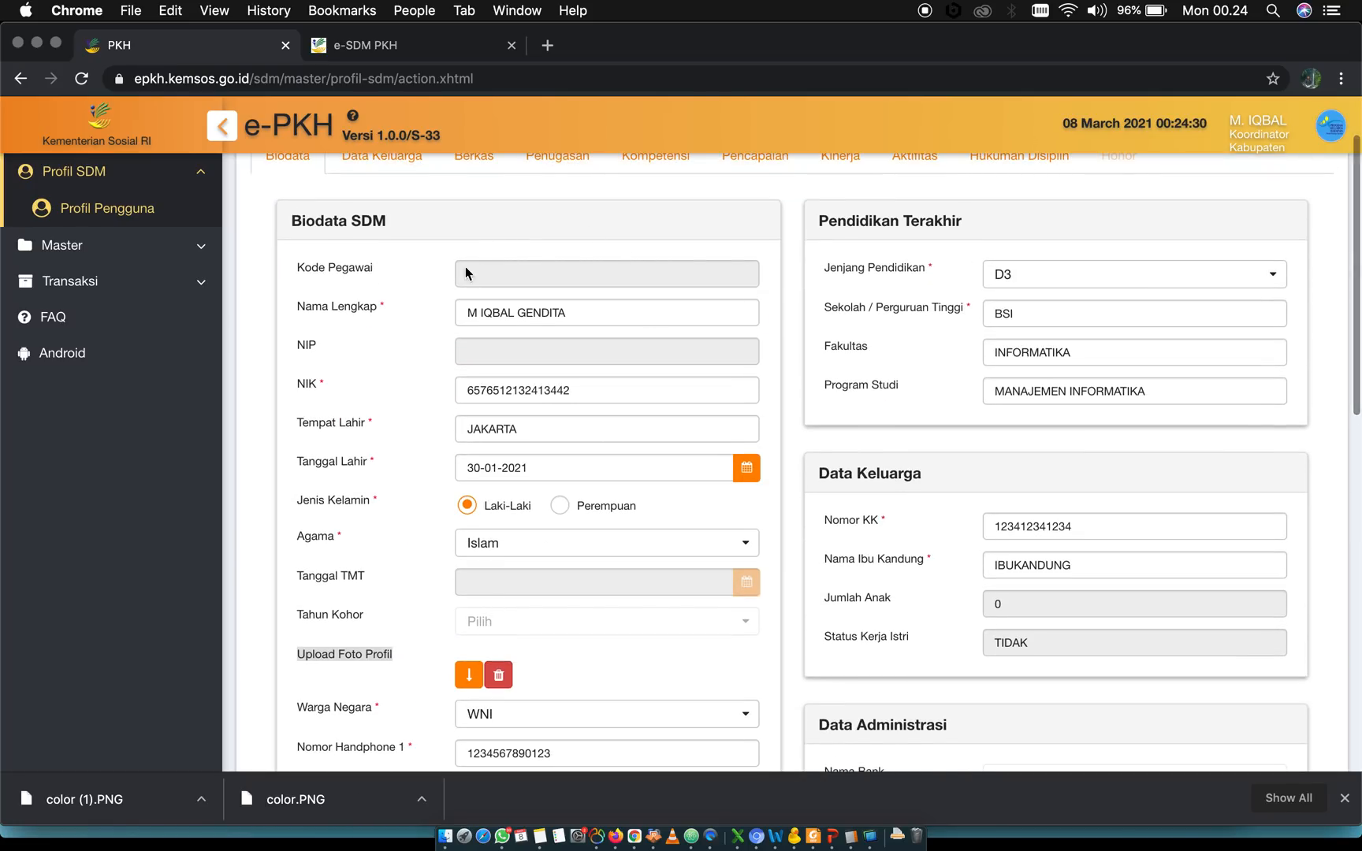
pyautogui.scroll(2, 436, 454)
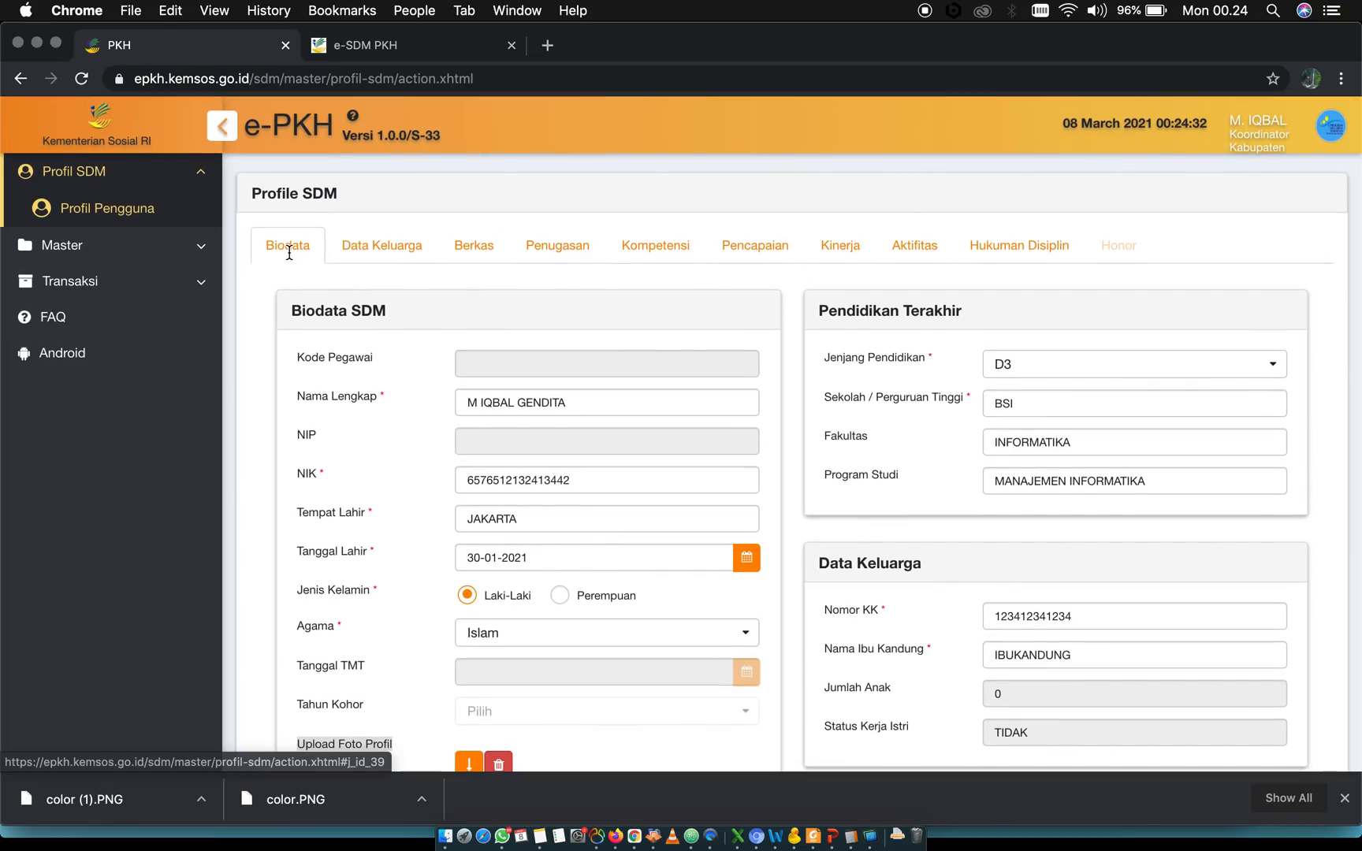
pyautogui.scroll(-1, 401, 547)
pyautogui.scroll(-5, 401, 547)
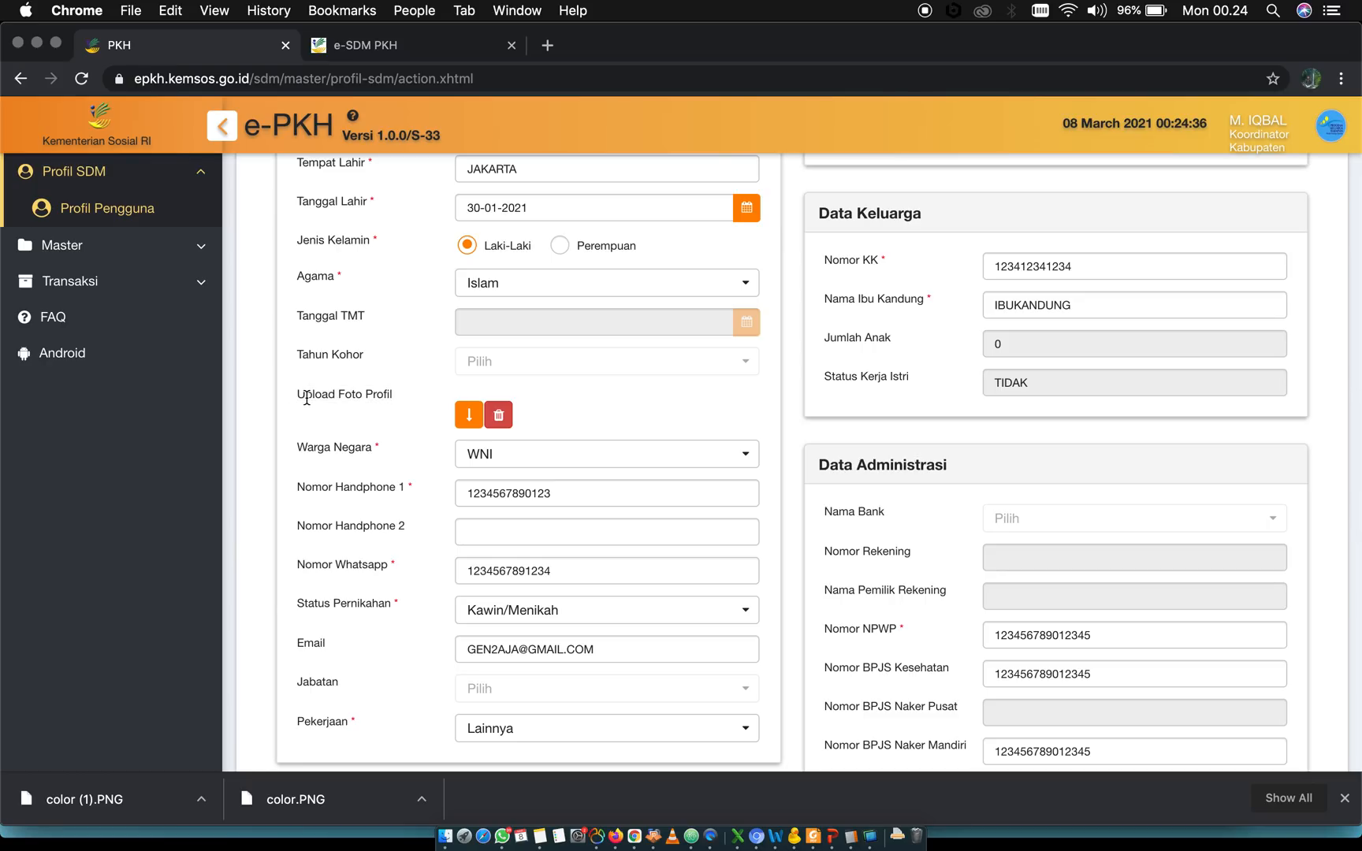
pyautogui.tripleClick(307, 399)
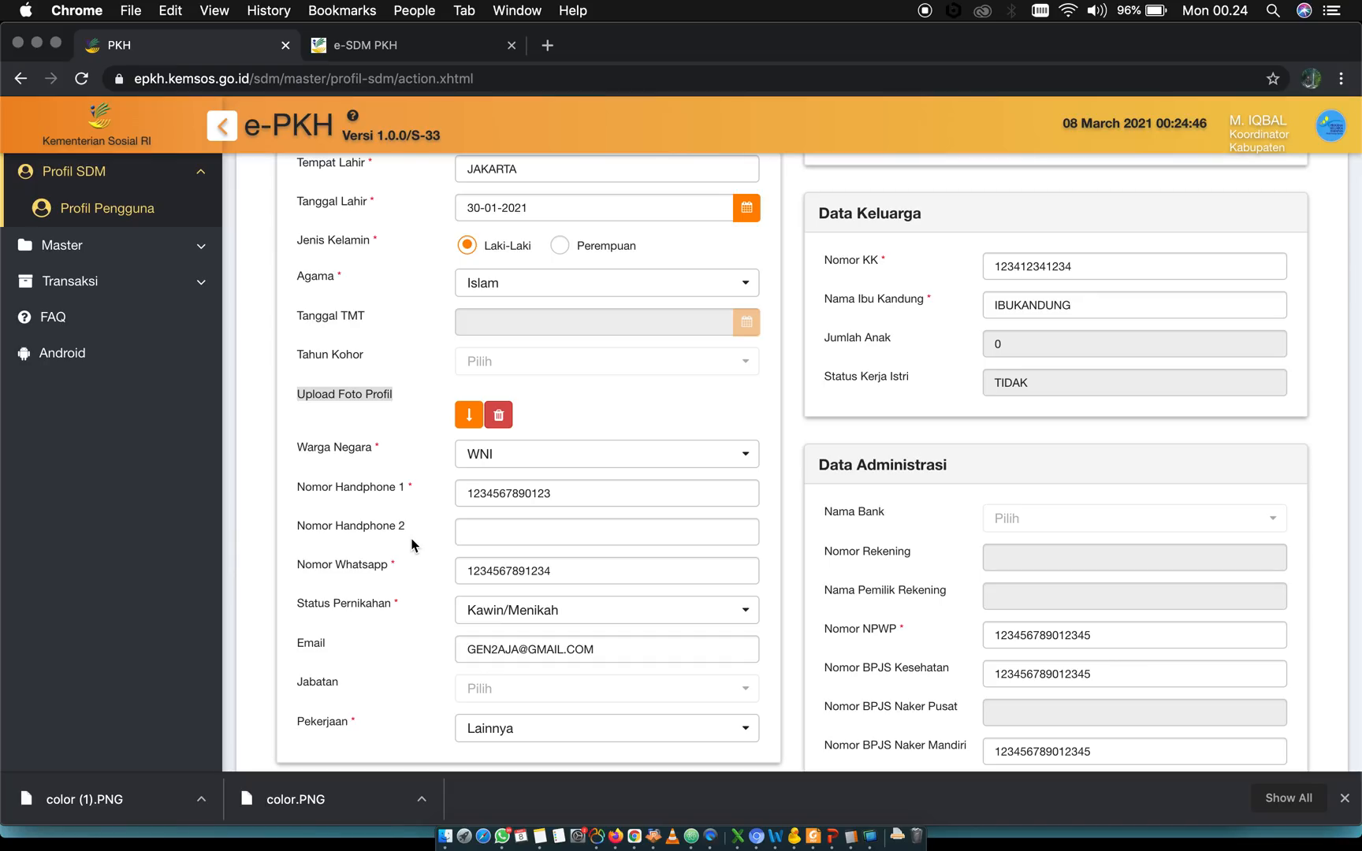
pyautogui.scroll(5, 390, 544)
pyautogui.scroll(-6, 361, 524)
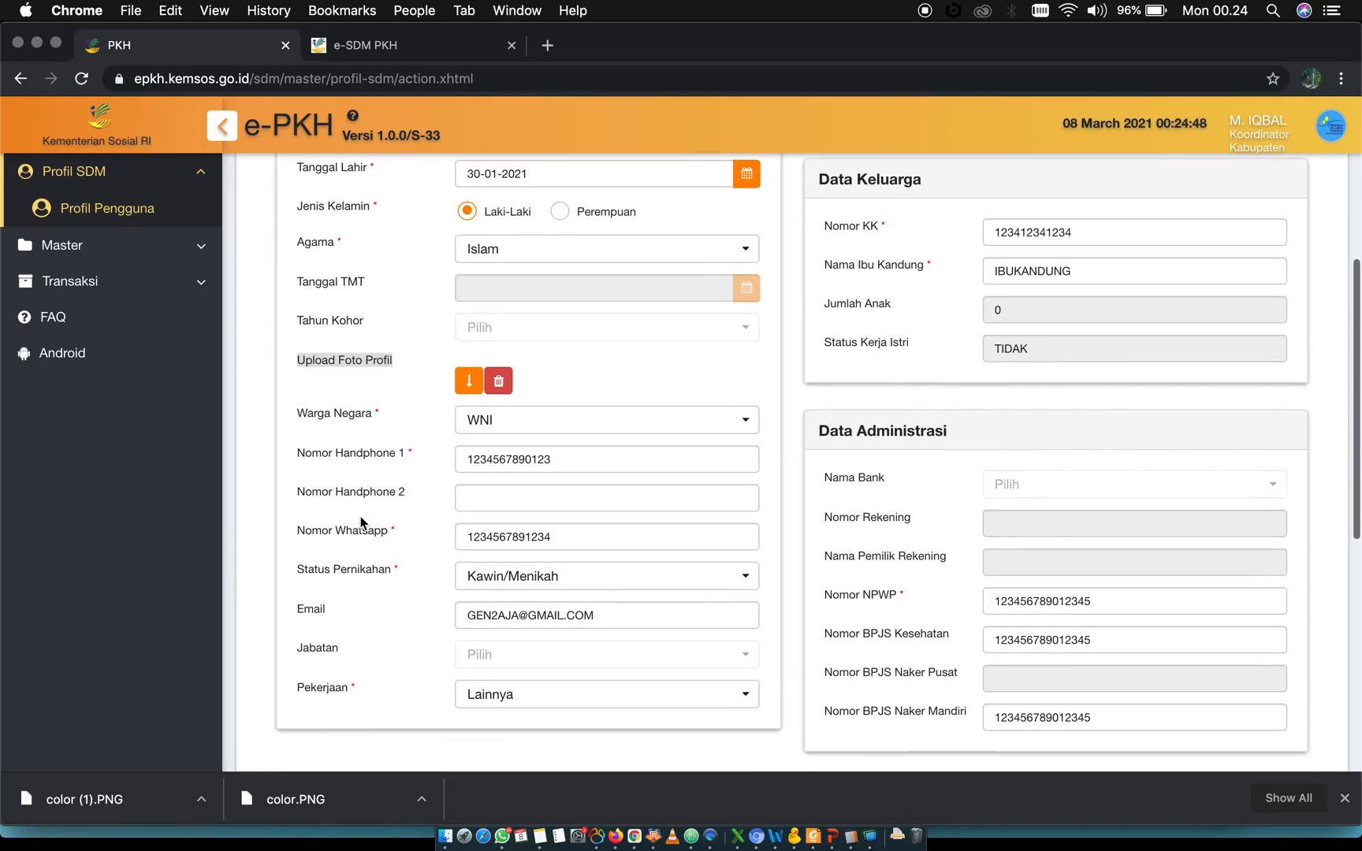
pyautogui.doubleClick(327, 368)
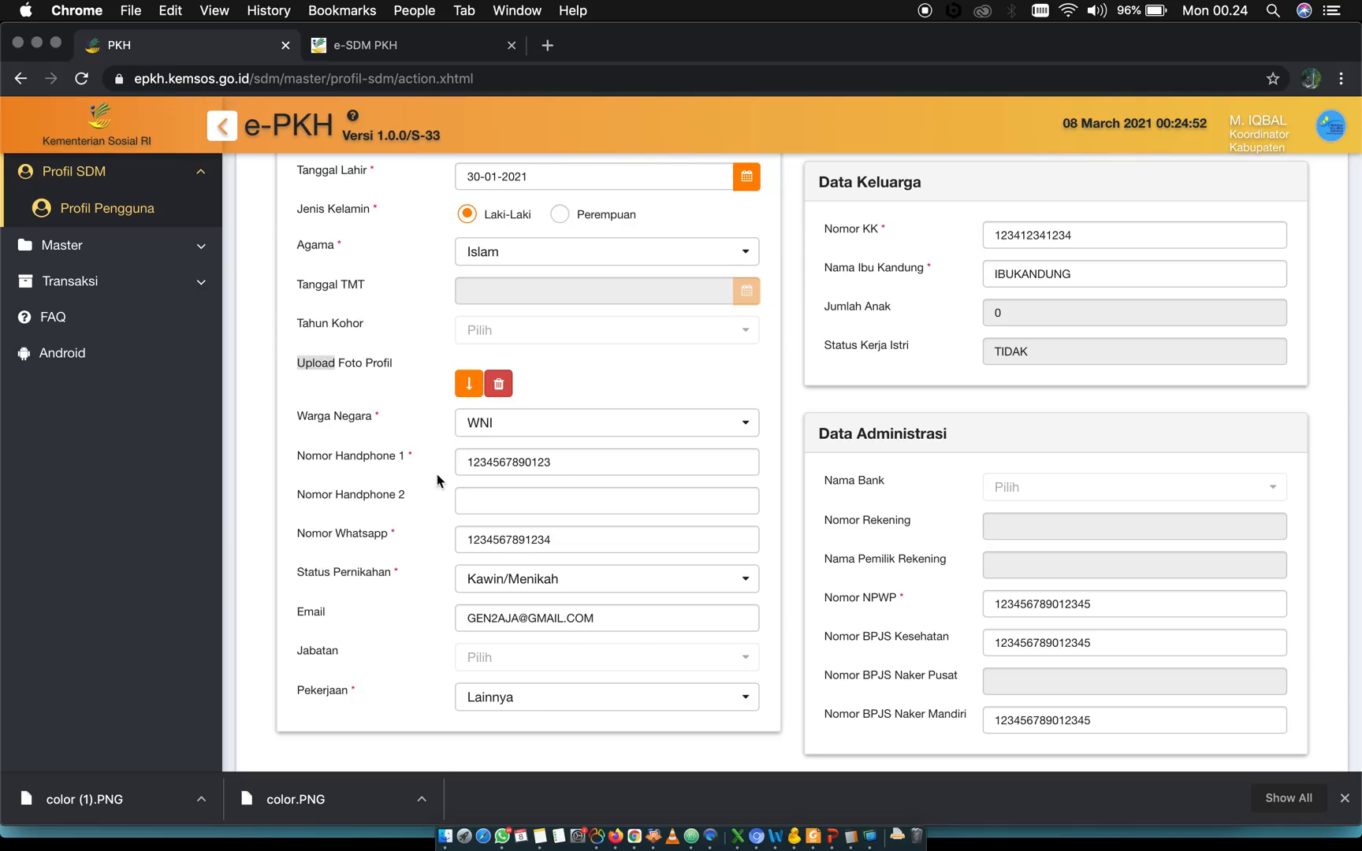
pyautogui.tripleClick(343, 366)
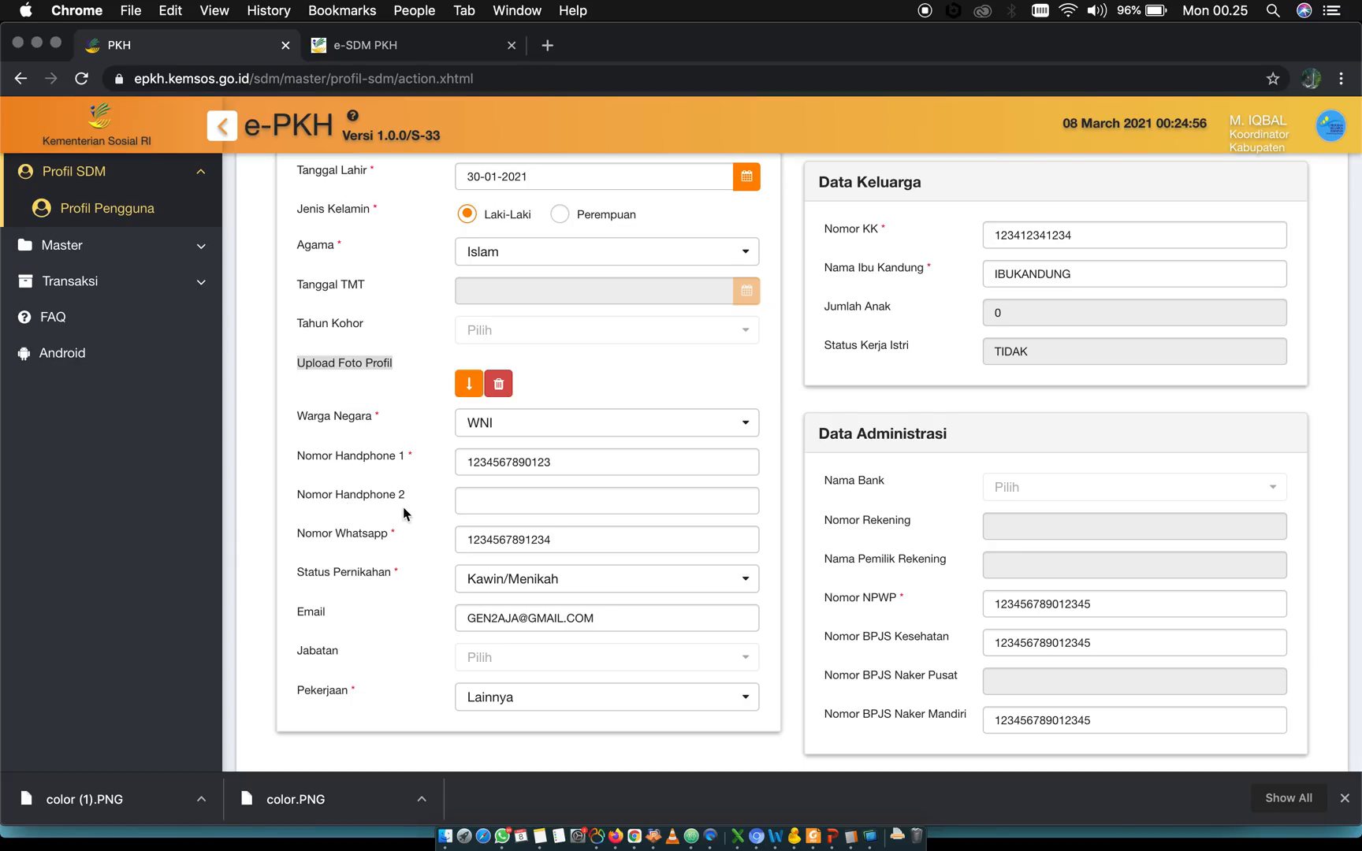
# Review the contact fields in Biodata SDM: Nomor Handphone 1, Nomor Whatsapp and Email
pyautogui.scroll(-3, 411, 662)
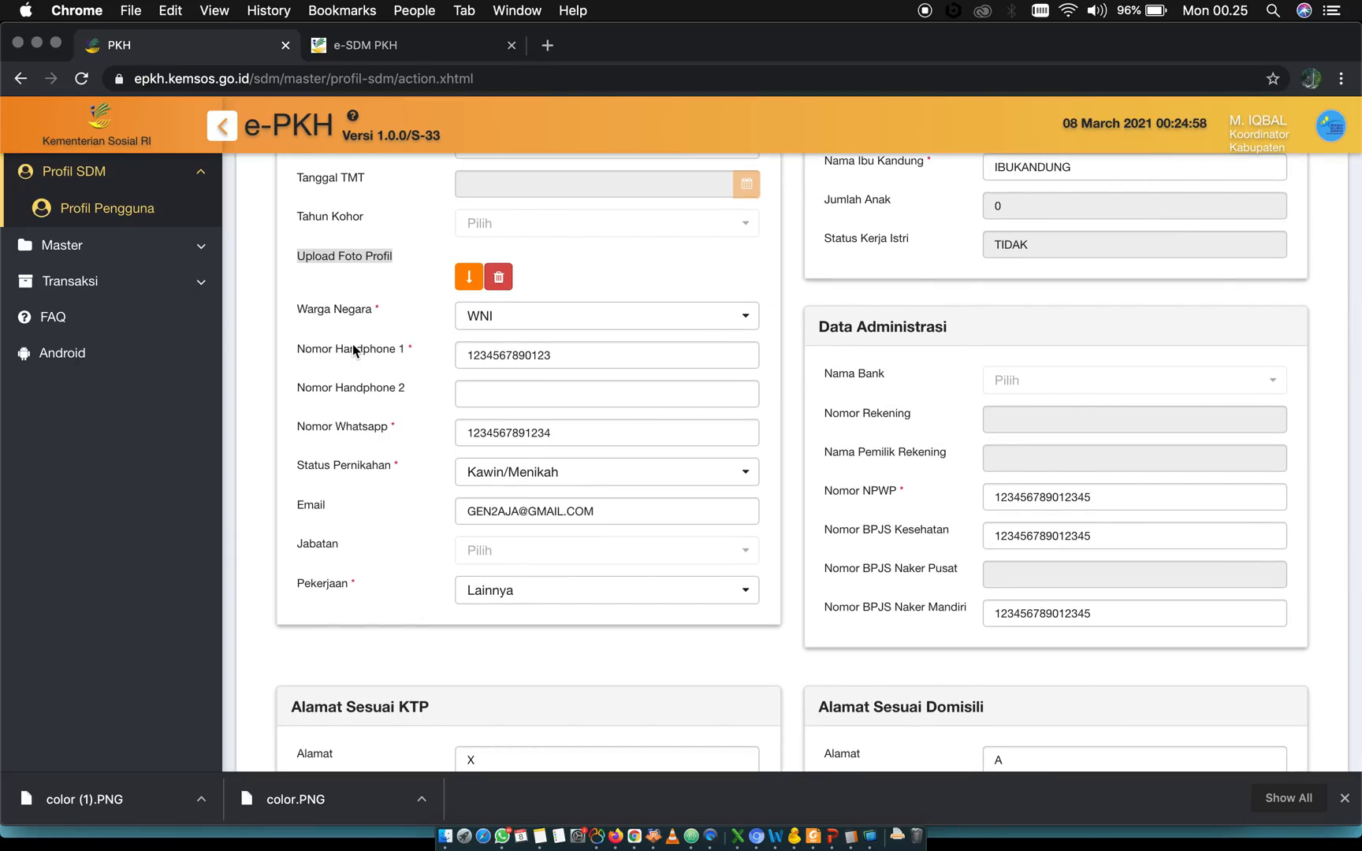
pyautogui.click(354, 350)
pyautogui.click(351, 430)
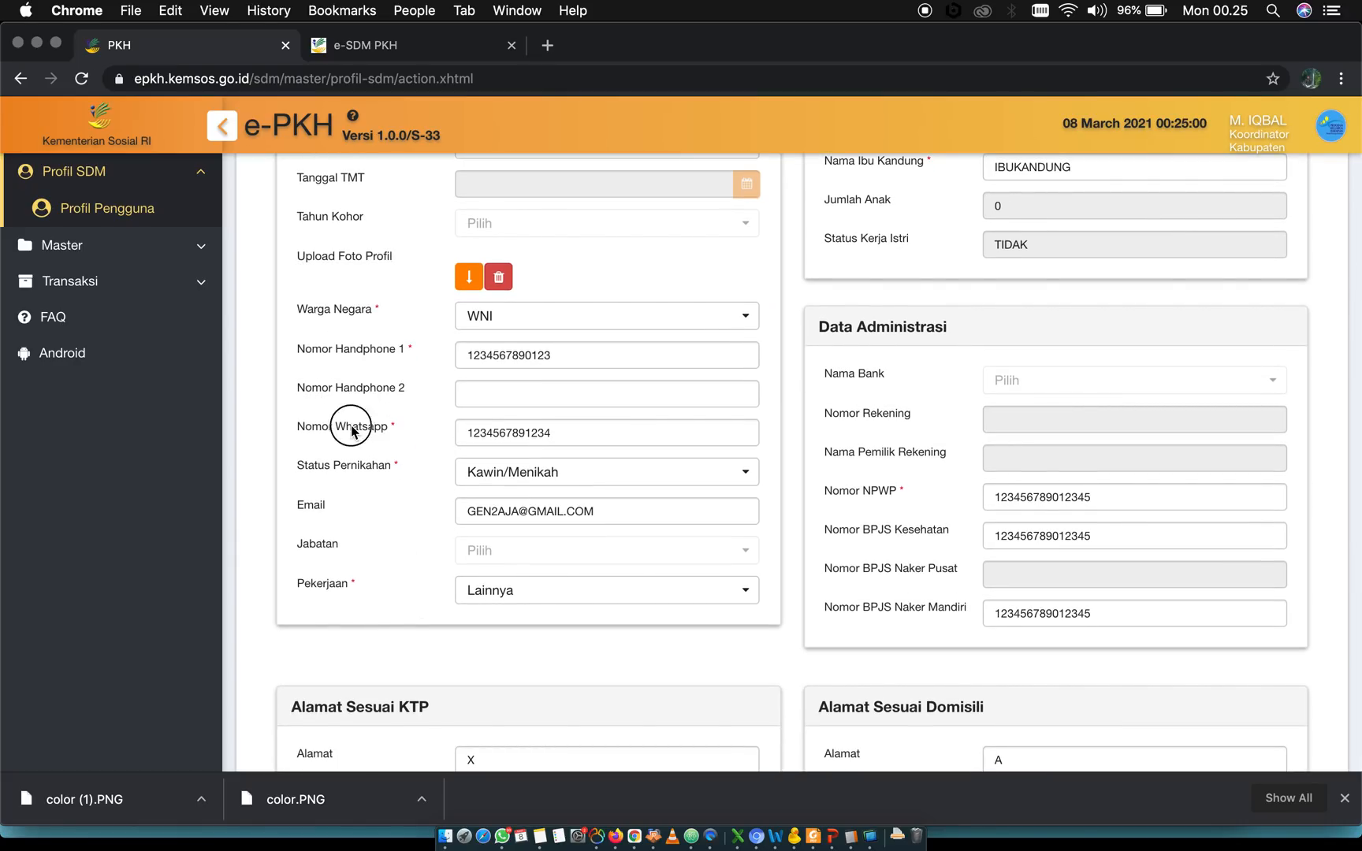
pyautogui.tripleClick(352, 430)
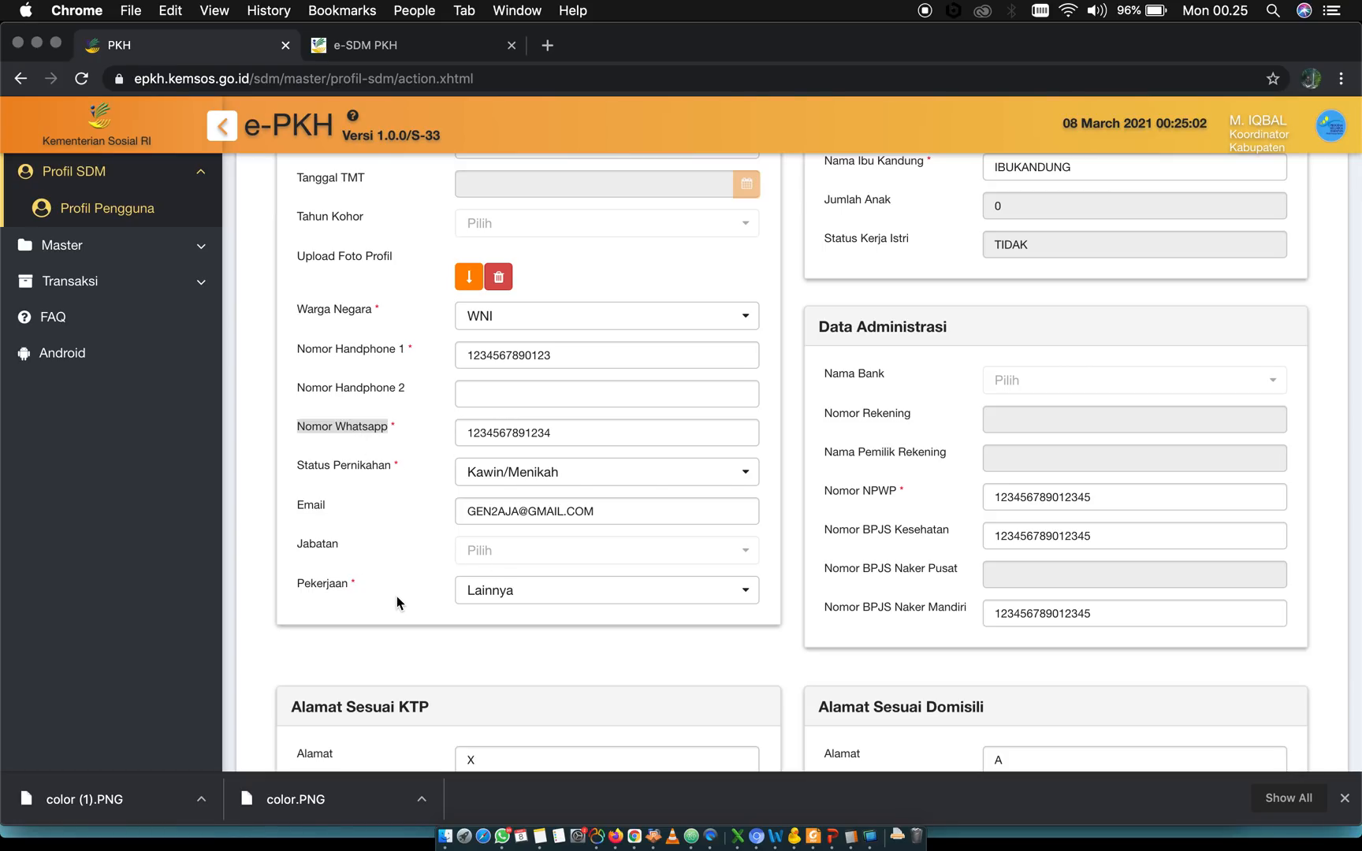
pyautogui.scroll(-4, 398, 604)
pyautogui.click(313, 376)
pyautogui.doubleClick(314, 376)
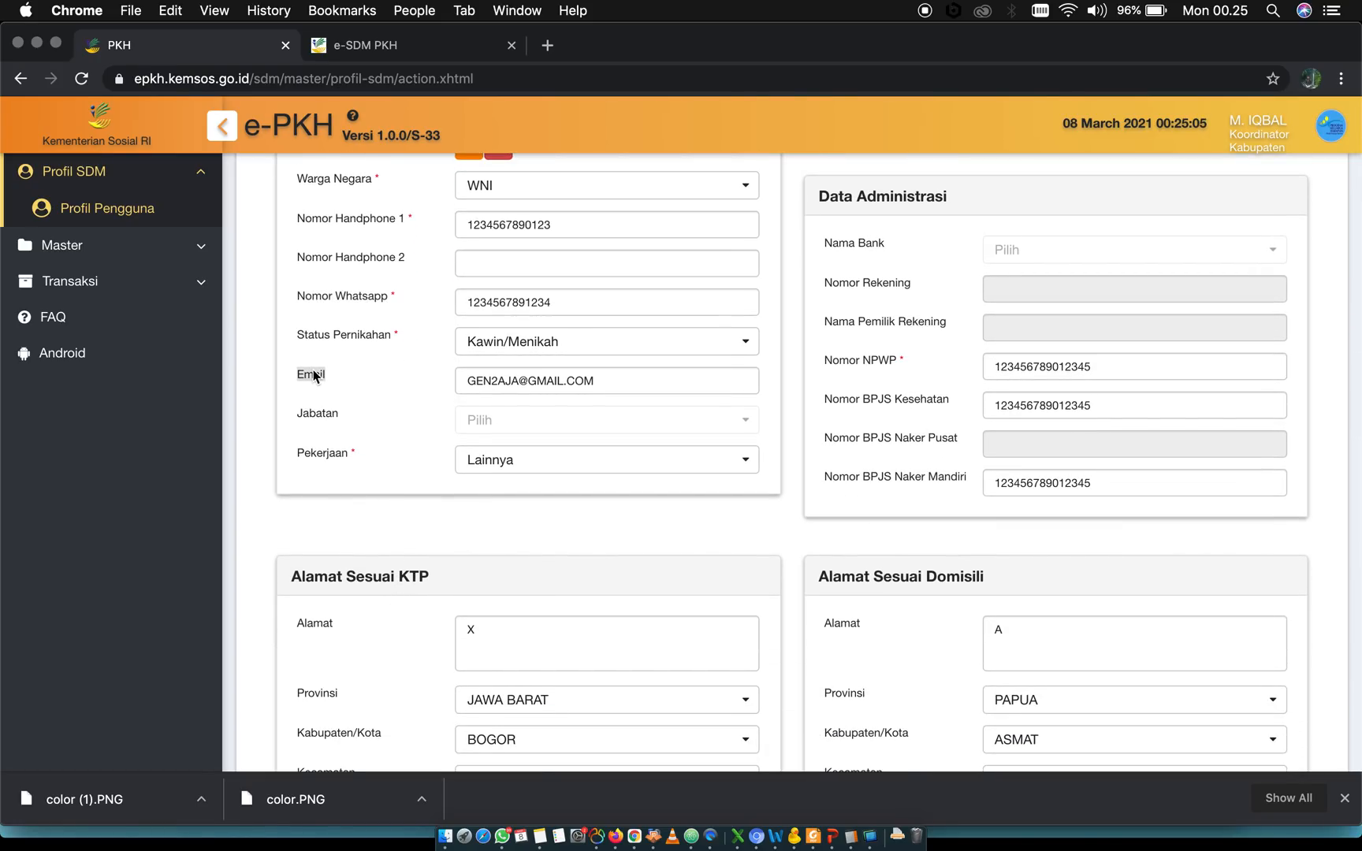
# Look through the available Pekerjaan options in Biodata SDM and close the list without choosing another one
pyautogui.doubleClick(320, 453)
pyautogui.click(321, 452)
pyautogui.click(556, 460)
pyautogui.click(554, 461)
pyautogui.click(556, 463)
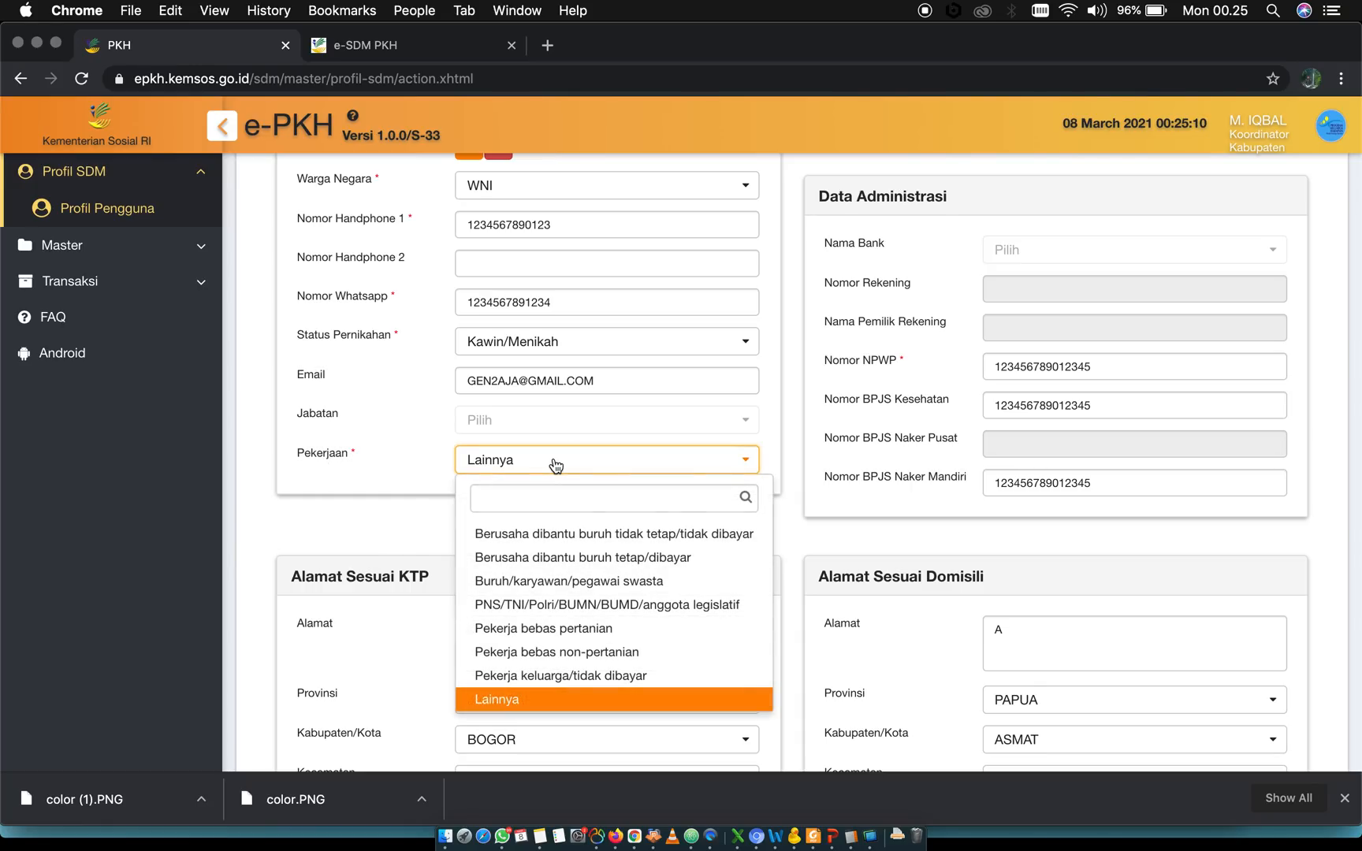
pyautogui.scroll(3, 529, 632)
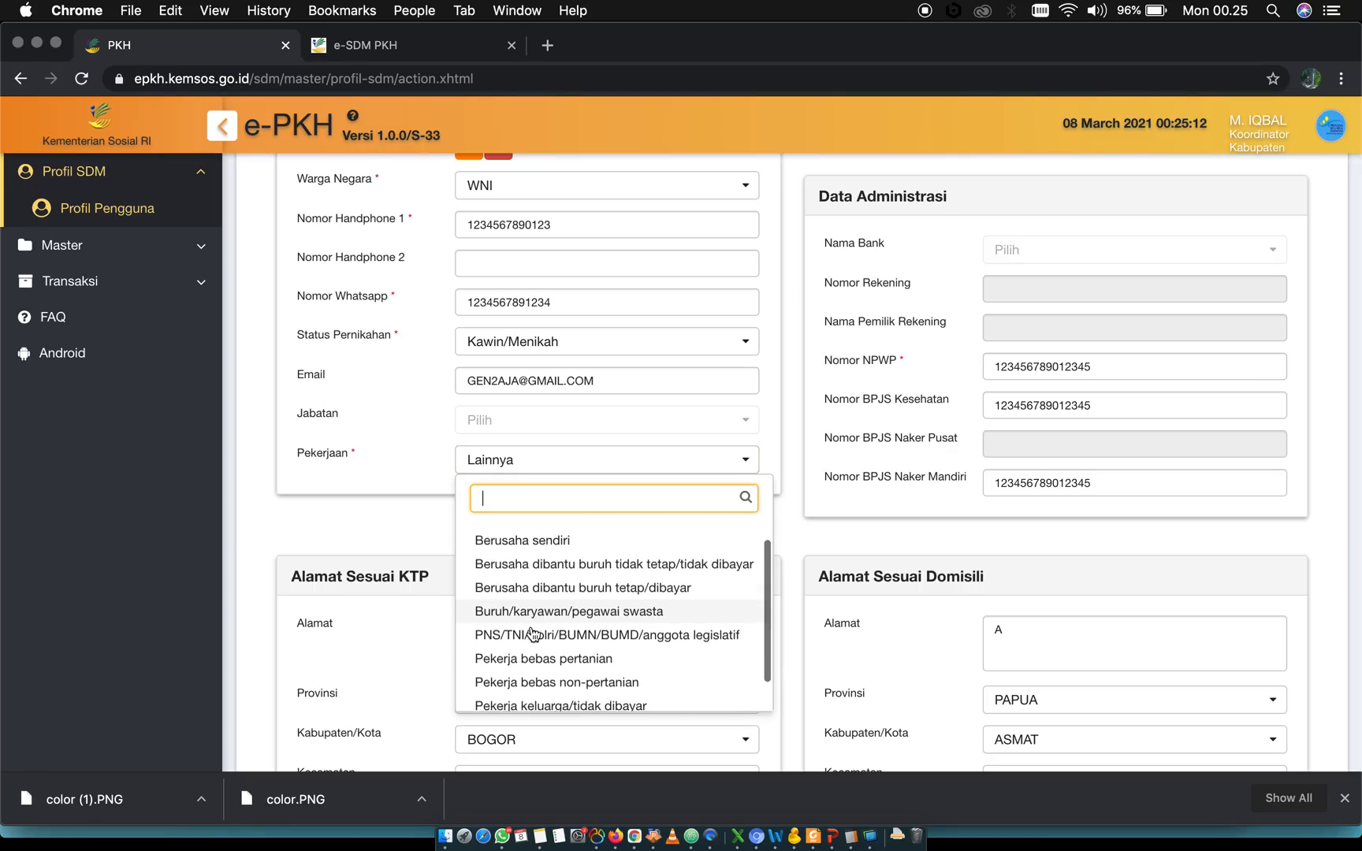
pyautogui.scroll(-3, 533, 633)
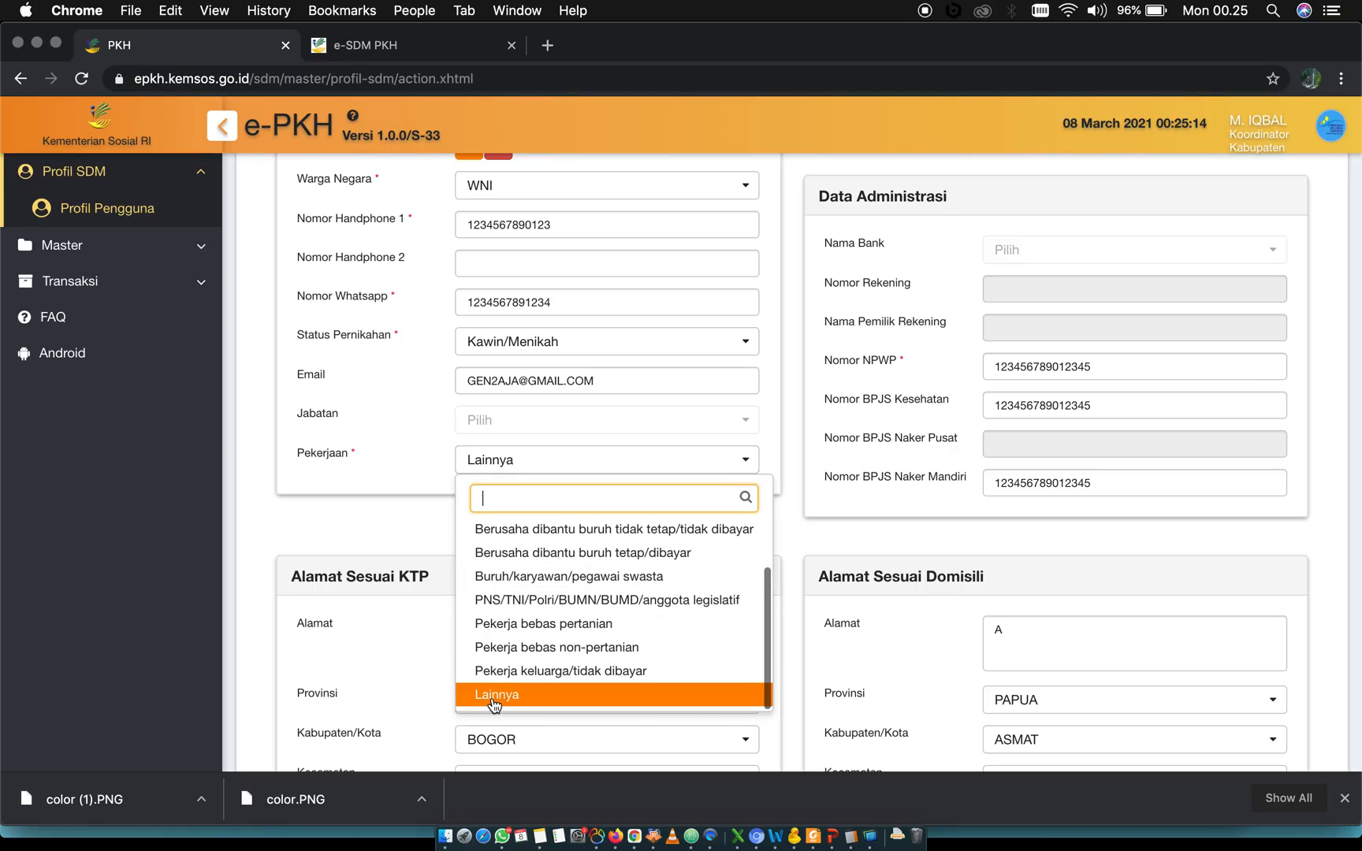
pyautogui.click(402, 532)
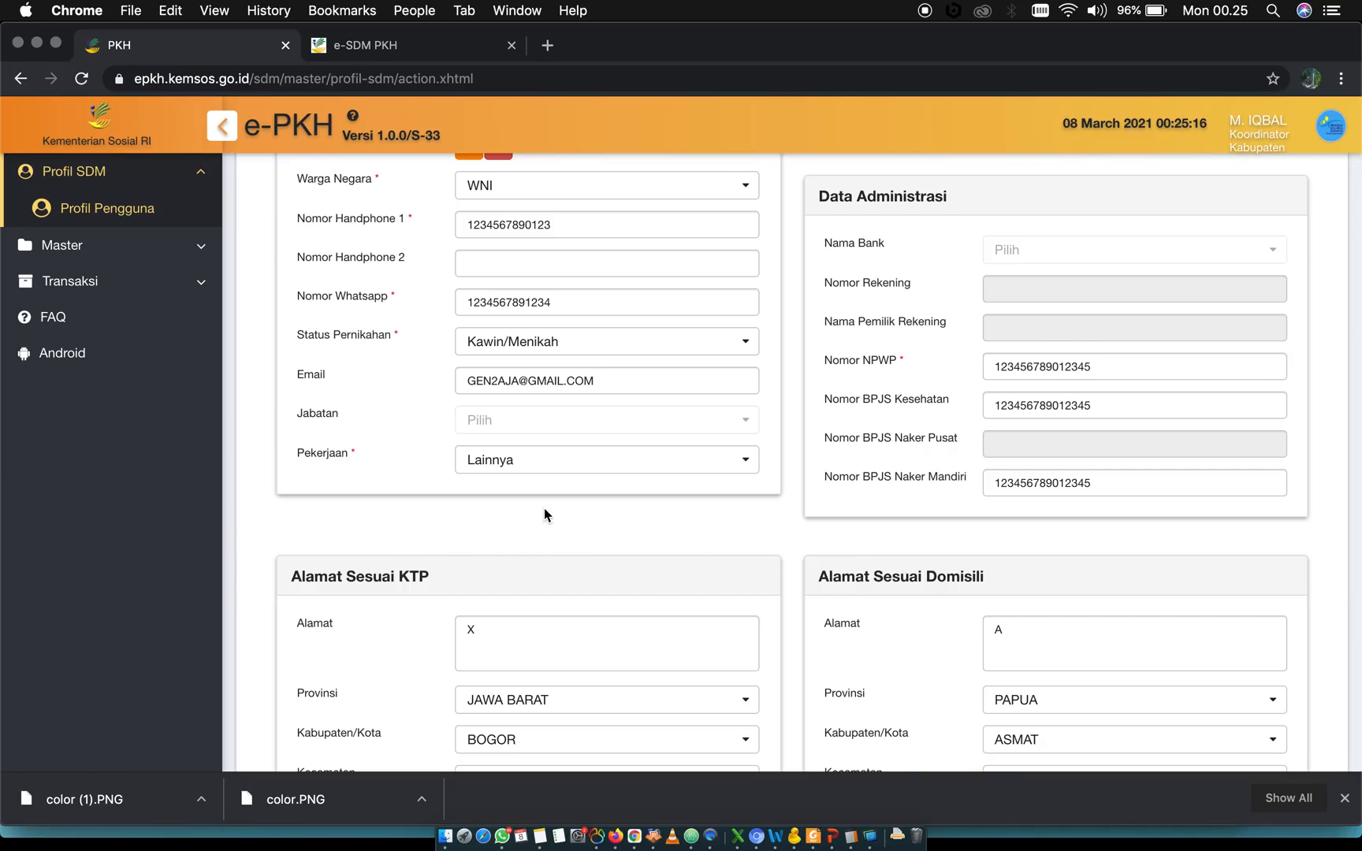
# Review the Pendidikan Terakhir and Data Keluarga sections, including the Nomor KK and Nama Ibu Kandung fields
pyautogui.scroll(10, 544, 515)
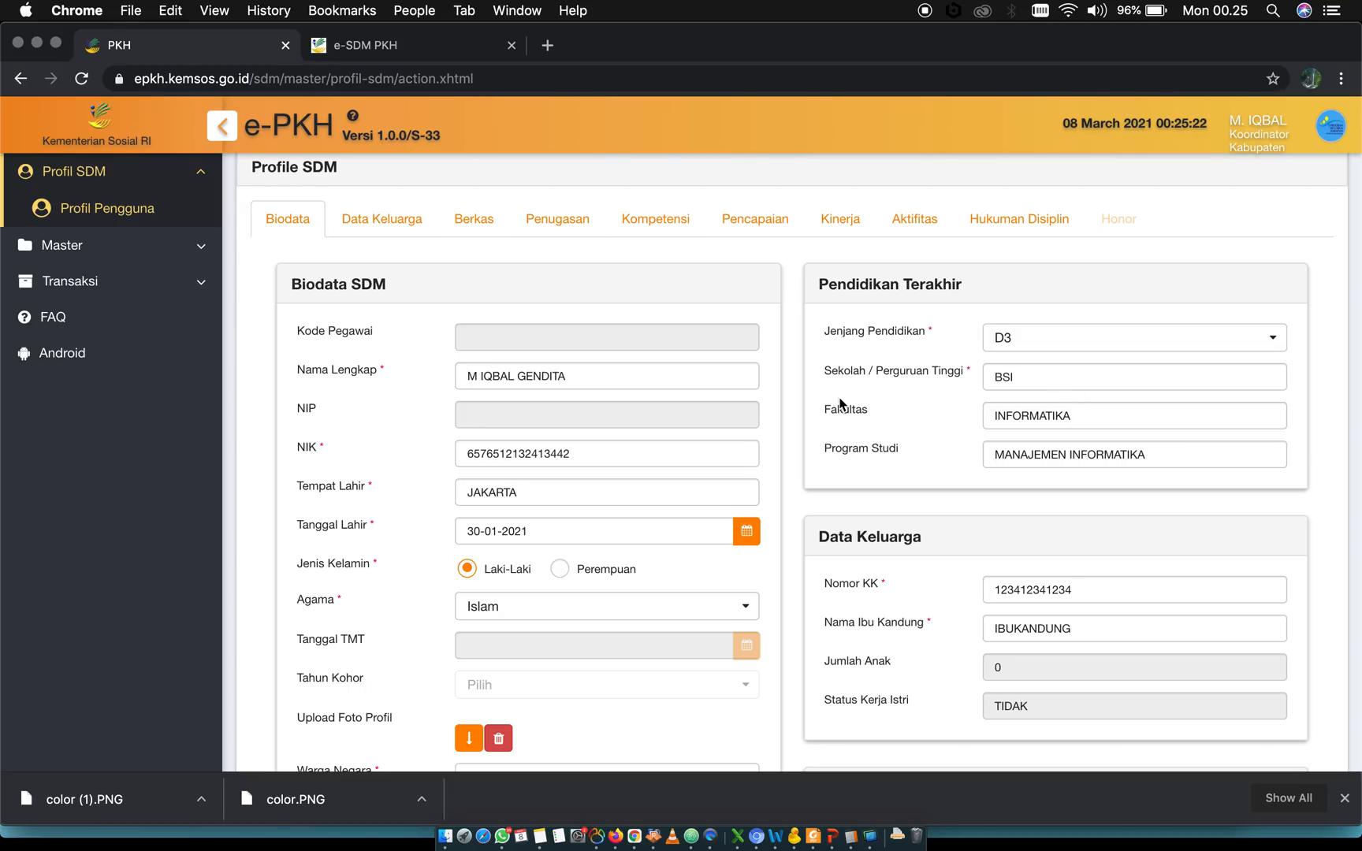
pyautogui.scroll(-3, 864, 456)
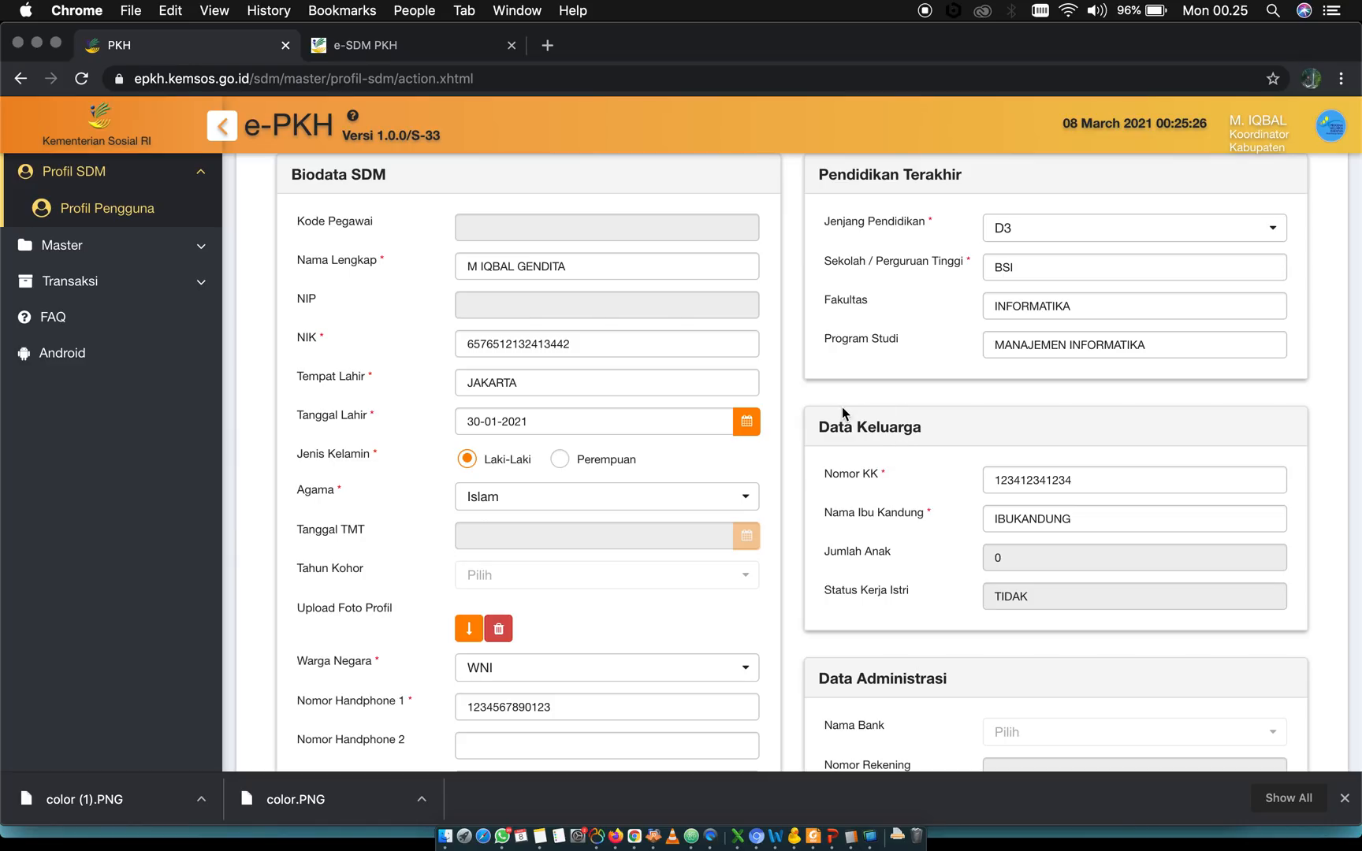
pyautogui.scroll(-3, 841, 407)
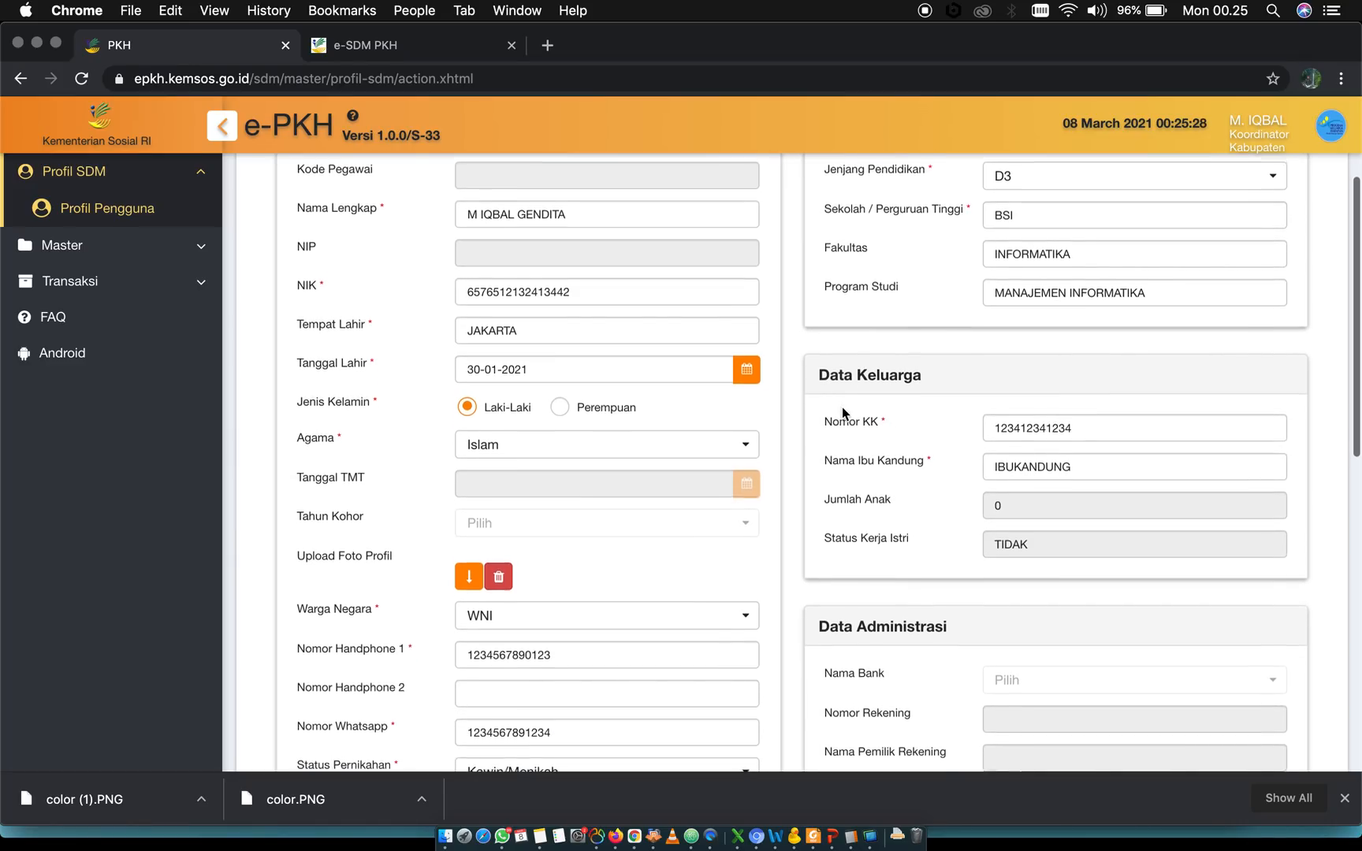
pyautogui.scroll(-3, 842, 411)
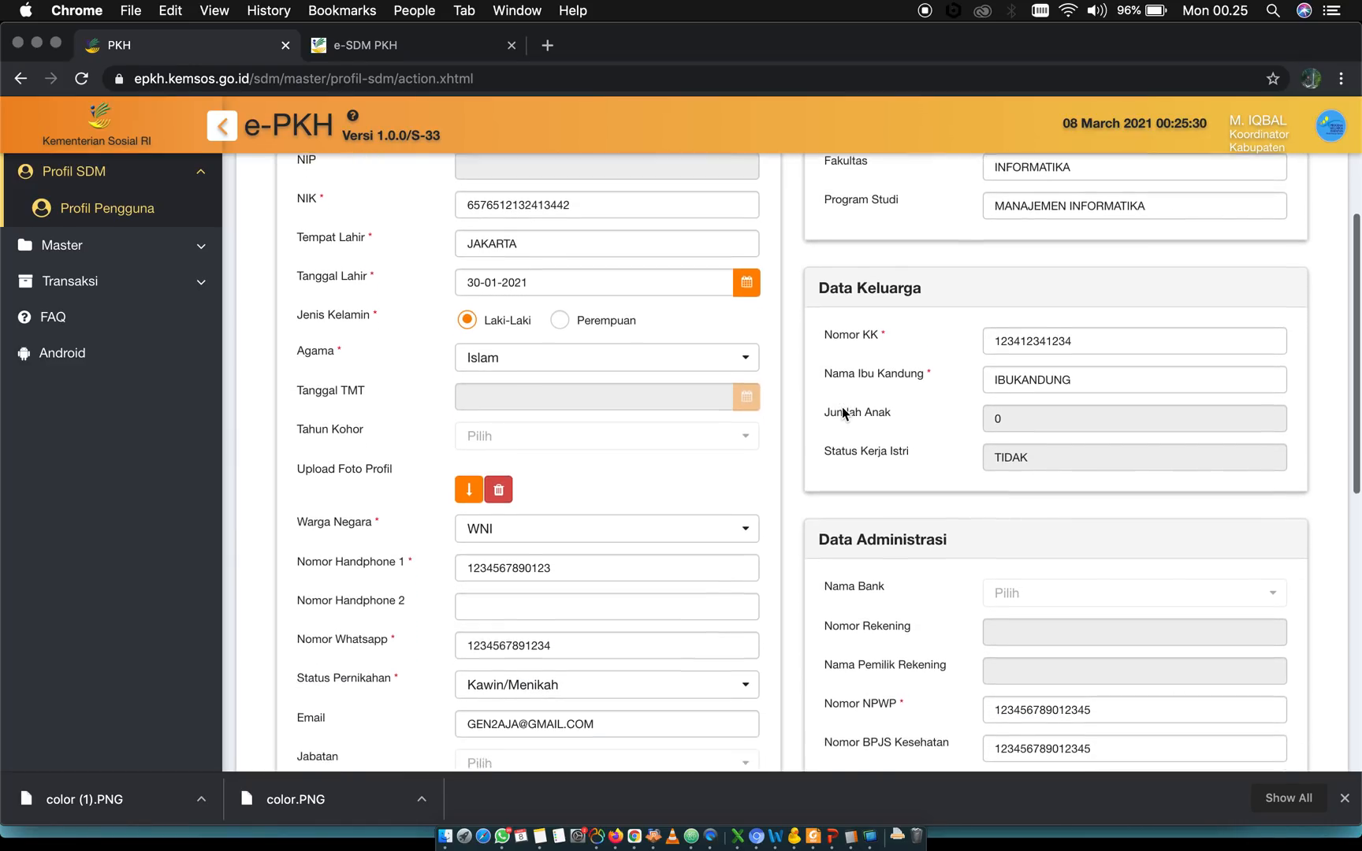
pyautogui.scroll(-1, 842, 407)
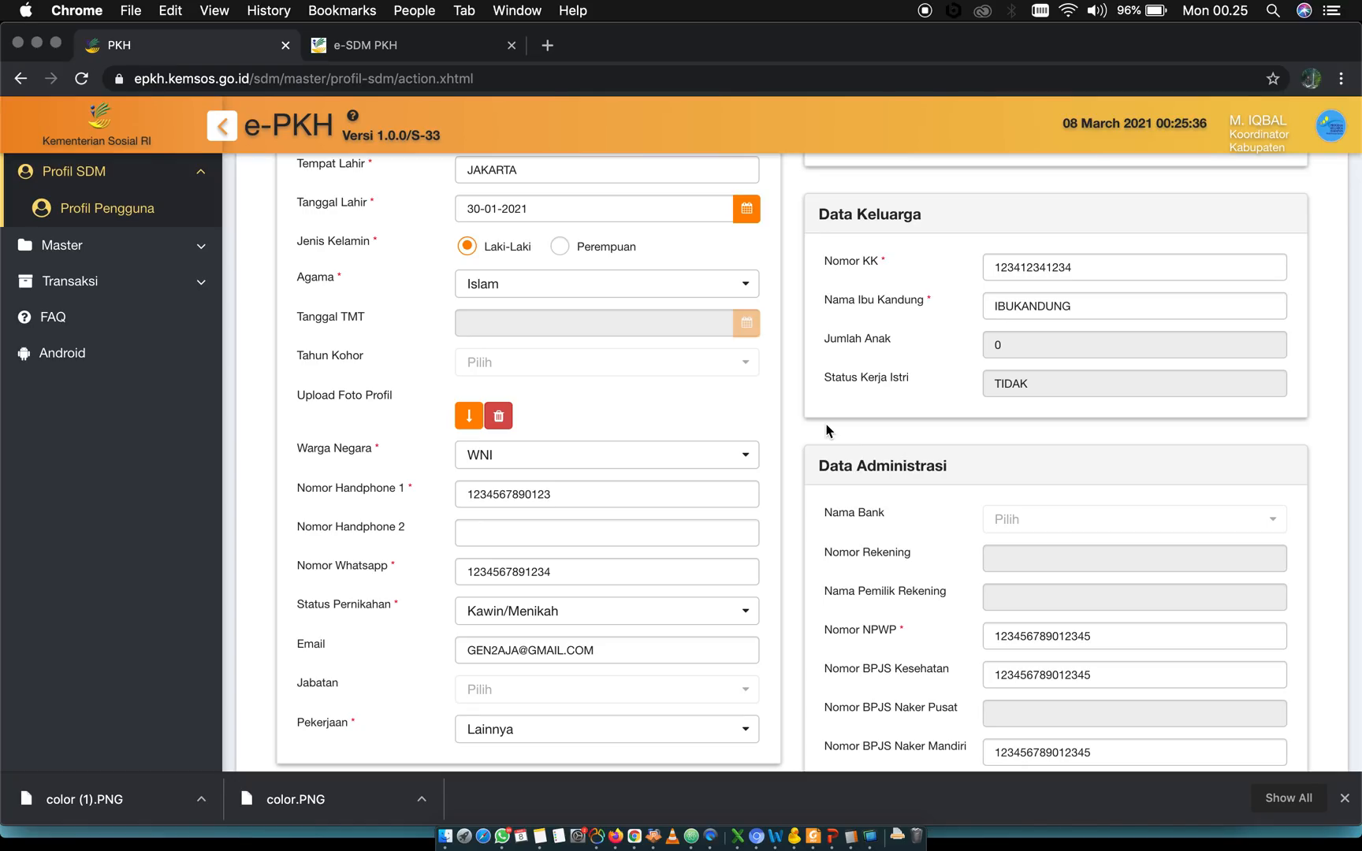
pyautogui.doubleClick(1029, 270)
pyautogui.click(1017, 305)
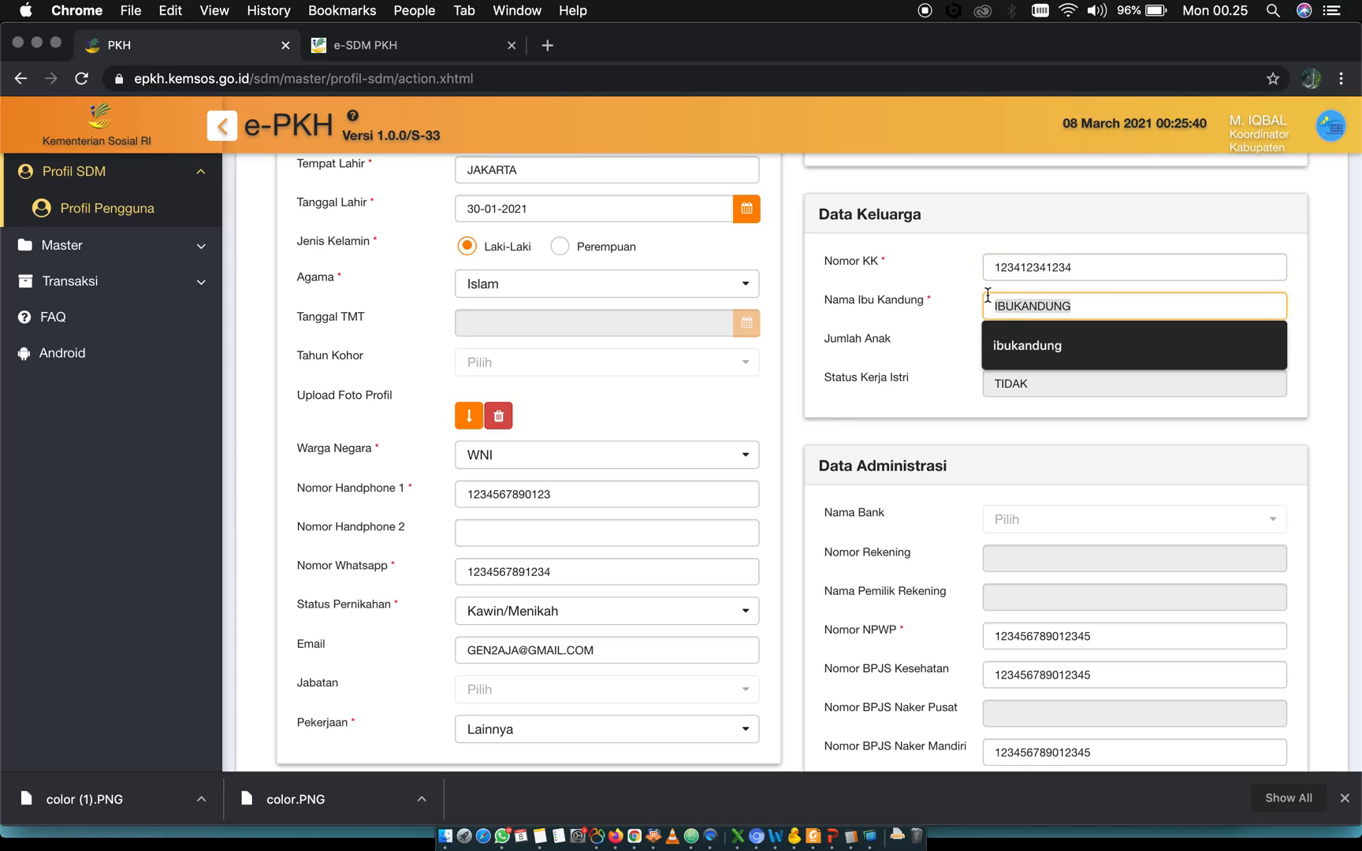
pyautogui.click(950, 292)
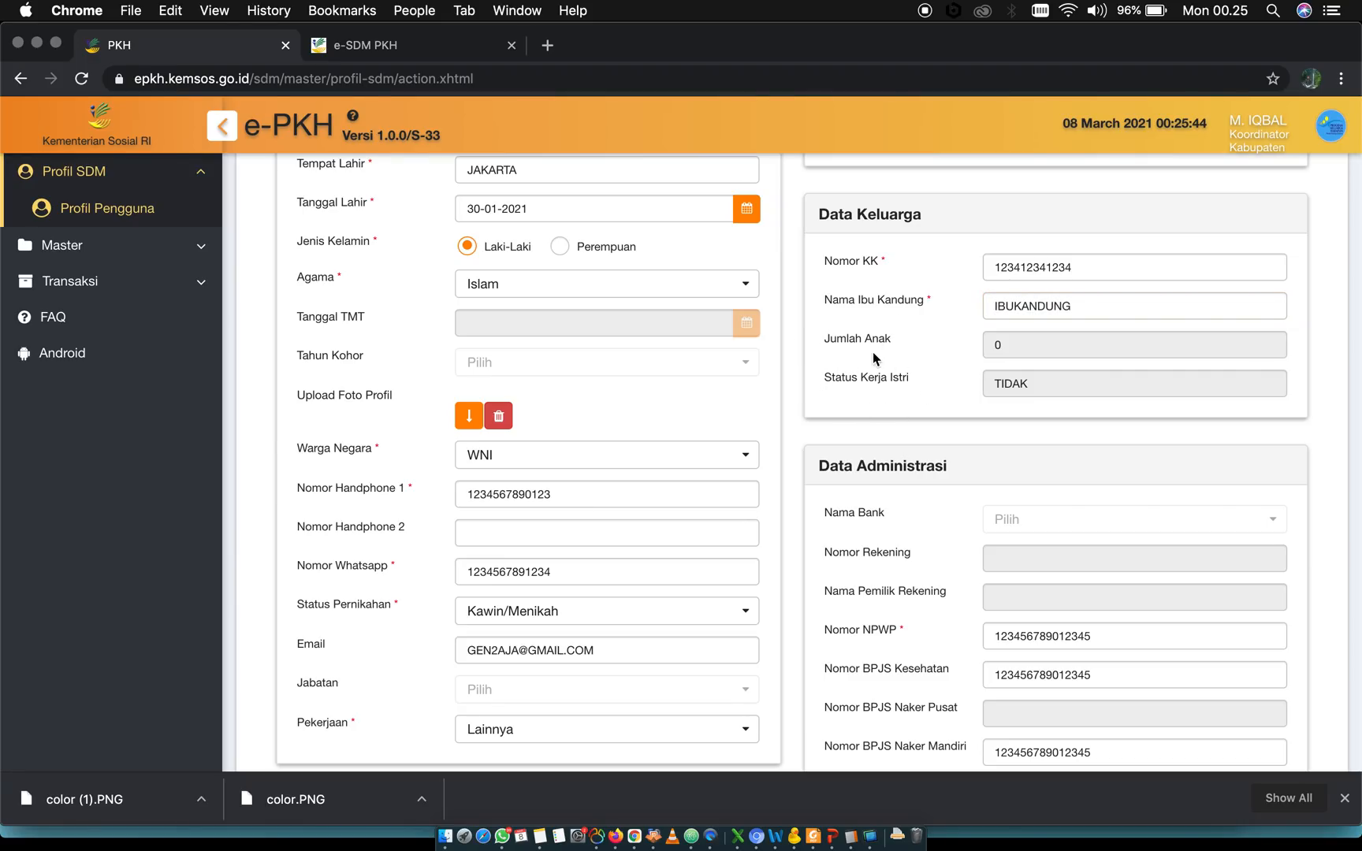
pyautogui.scroll(5, 803, 318)
pyautogui.scroll(1, 804, 318)
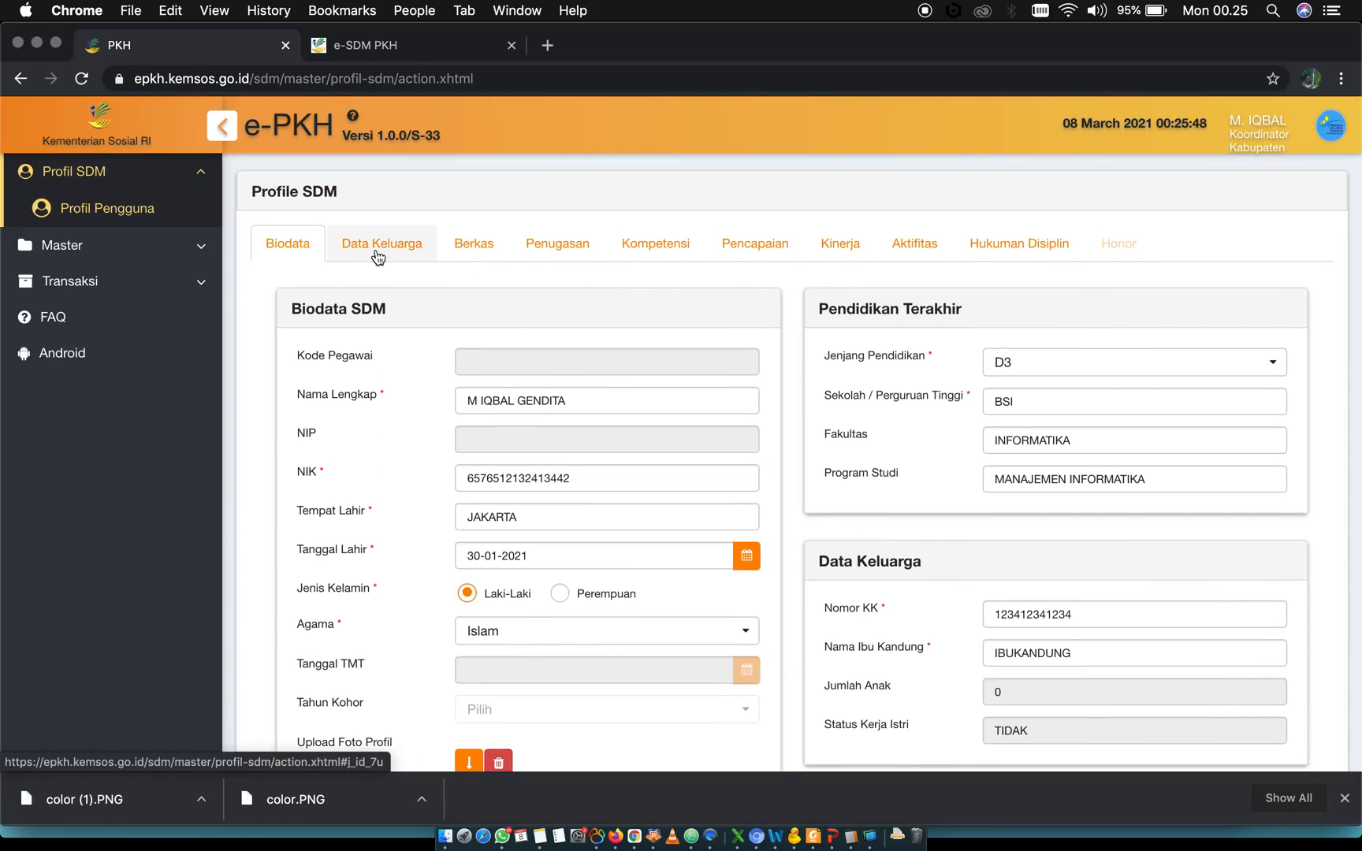
# Review the Data Administrasi section, inspecting the Nomor NPWP, Nomor BPJS Kesehatan and Nomor BPJS Naker Mandiri fields
pyautogui.scroll(-5, 829, 599)
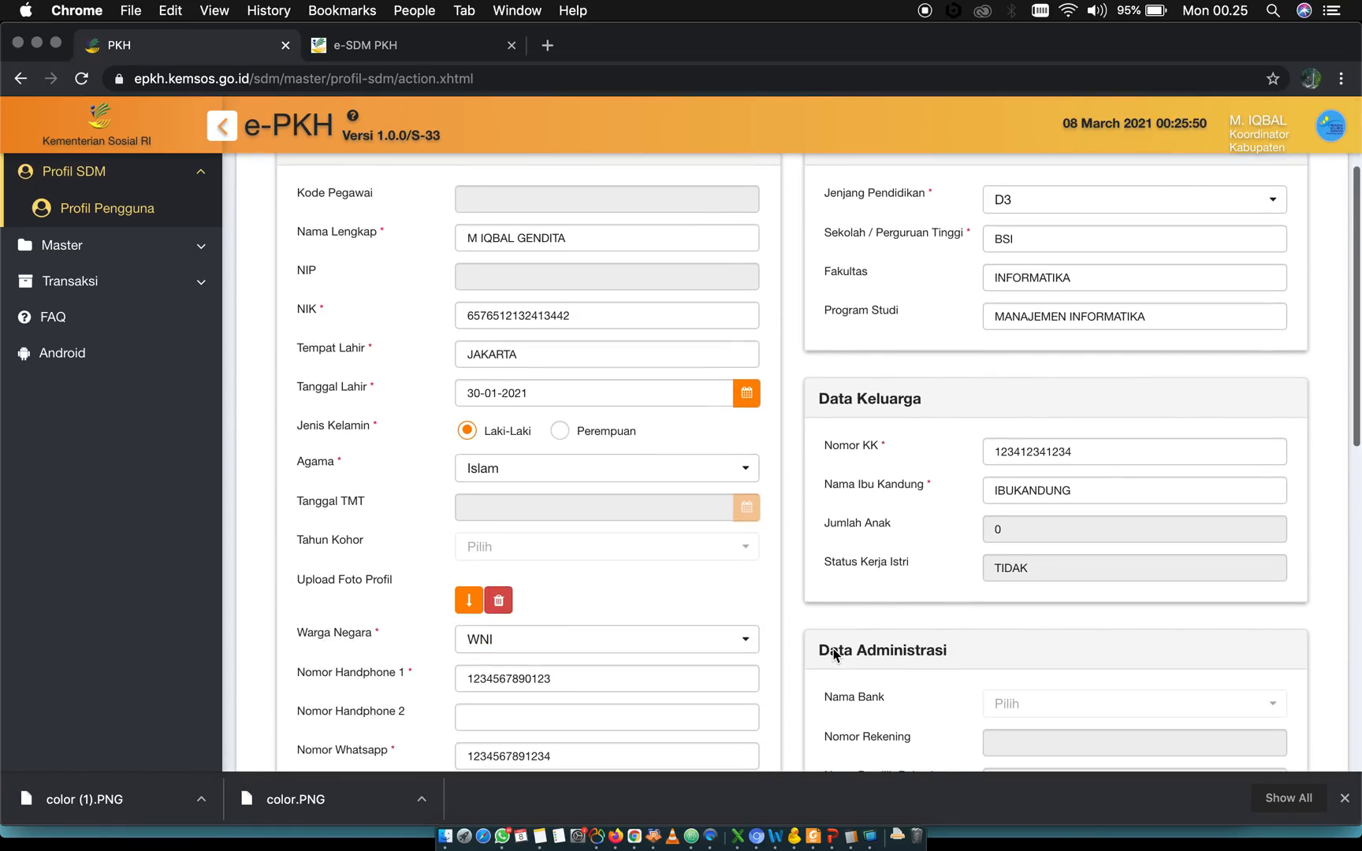
pyautogui.scroll(-4, 834, 655)
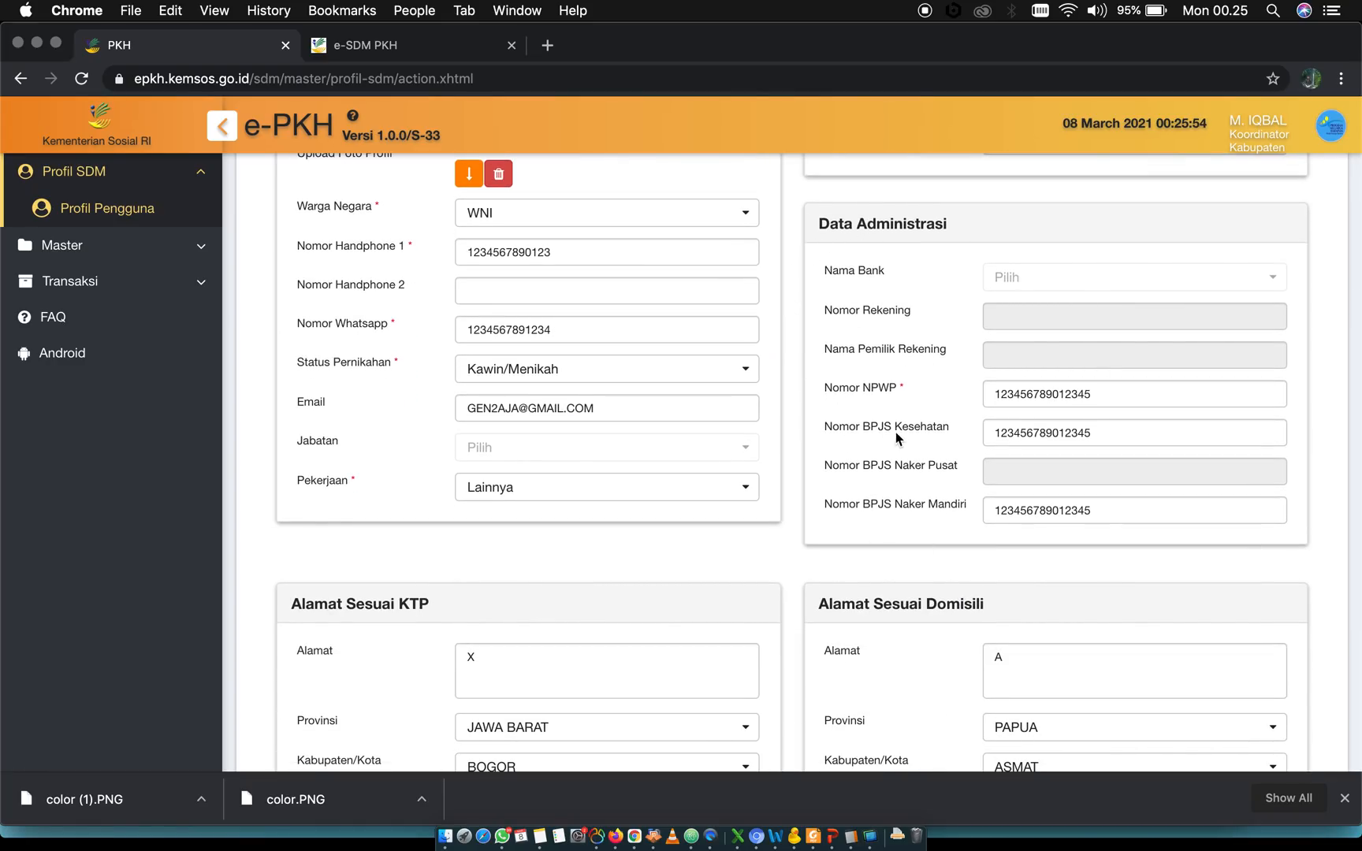
pyautogui.doubleClick(1056, 394)
pyautogui.doubleClick(998, 434)
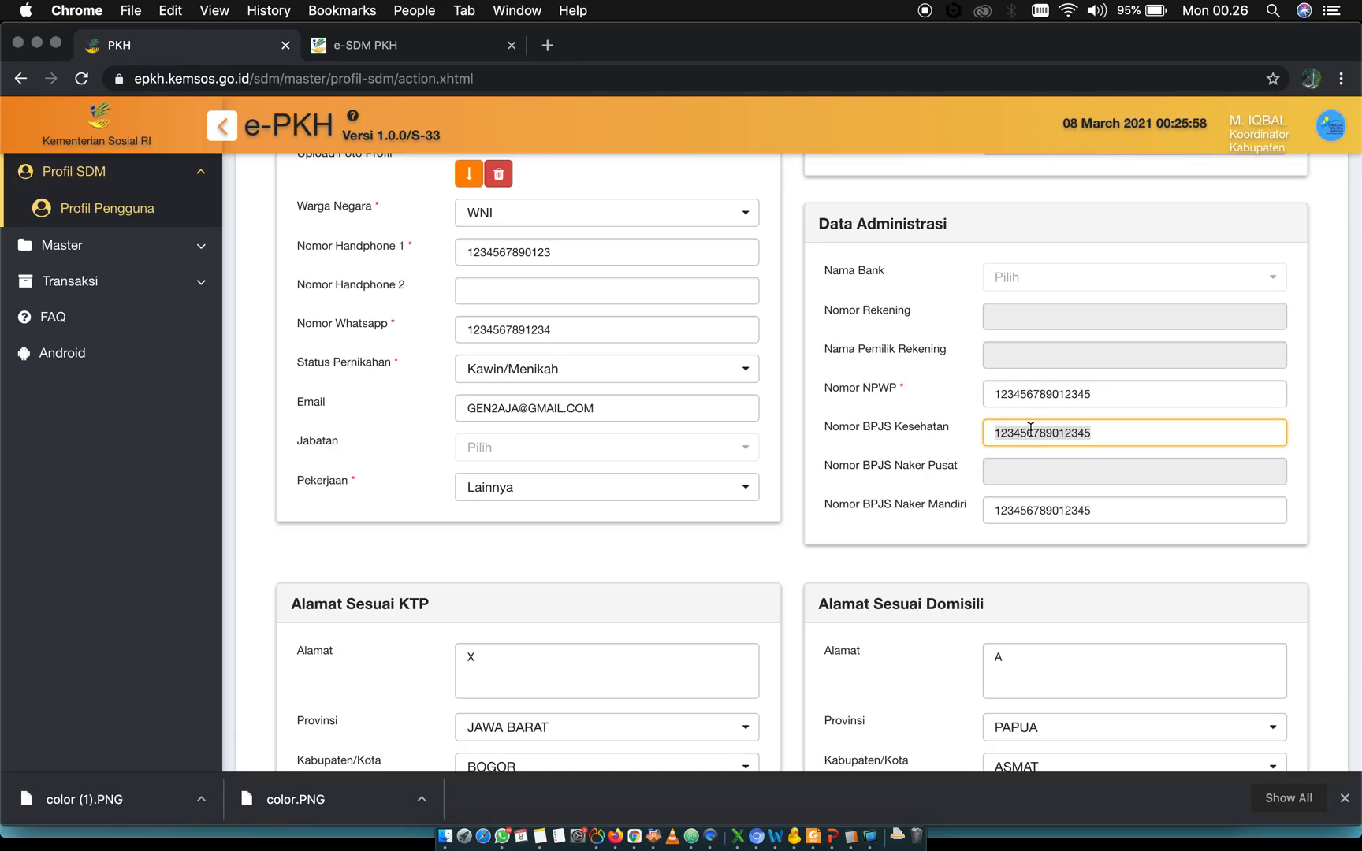
pyautogui.doubleClick(1035, 513)
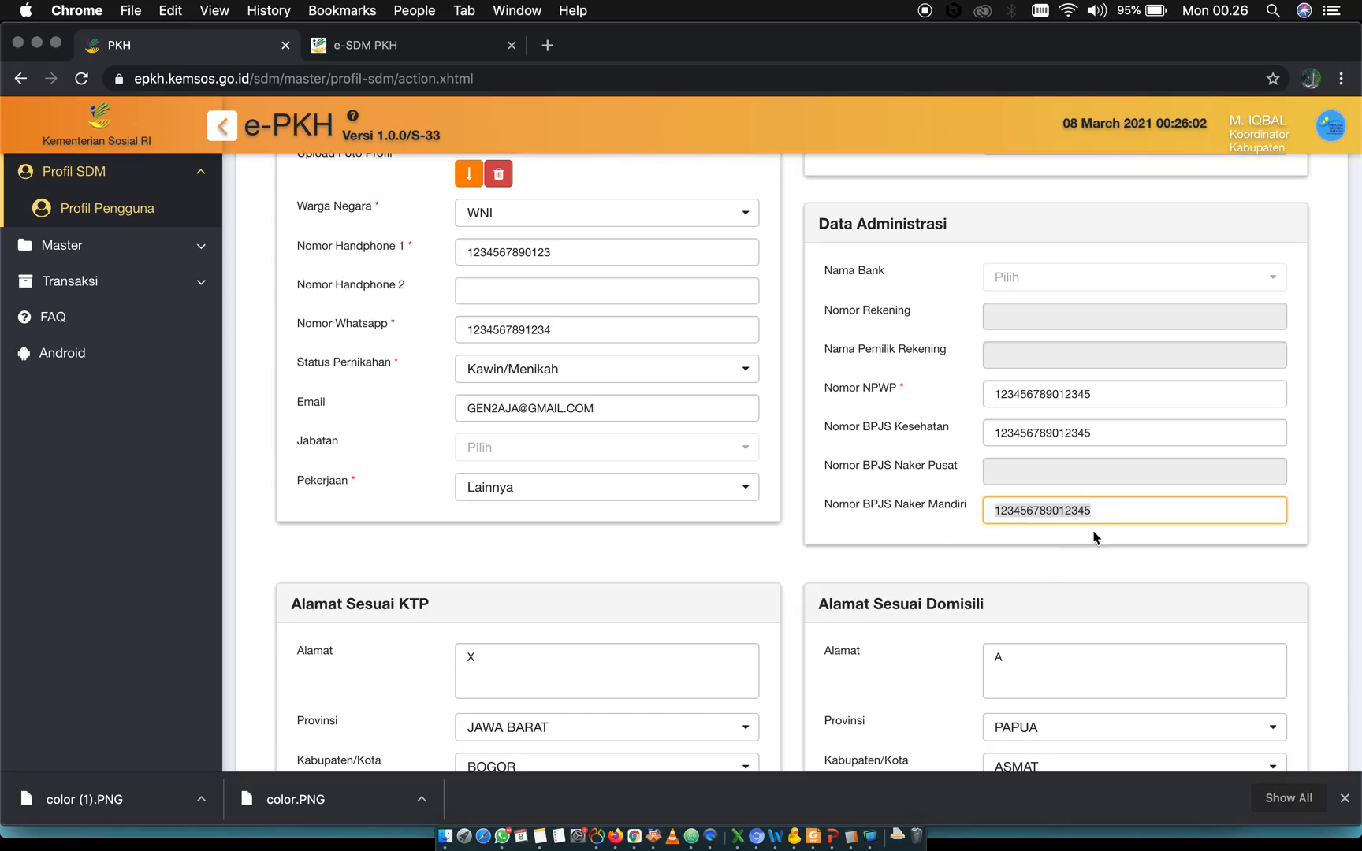
pyautogui.doubleClick(1113, 516)
pyautogui.scroll(-5, 1022, 587)
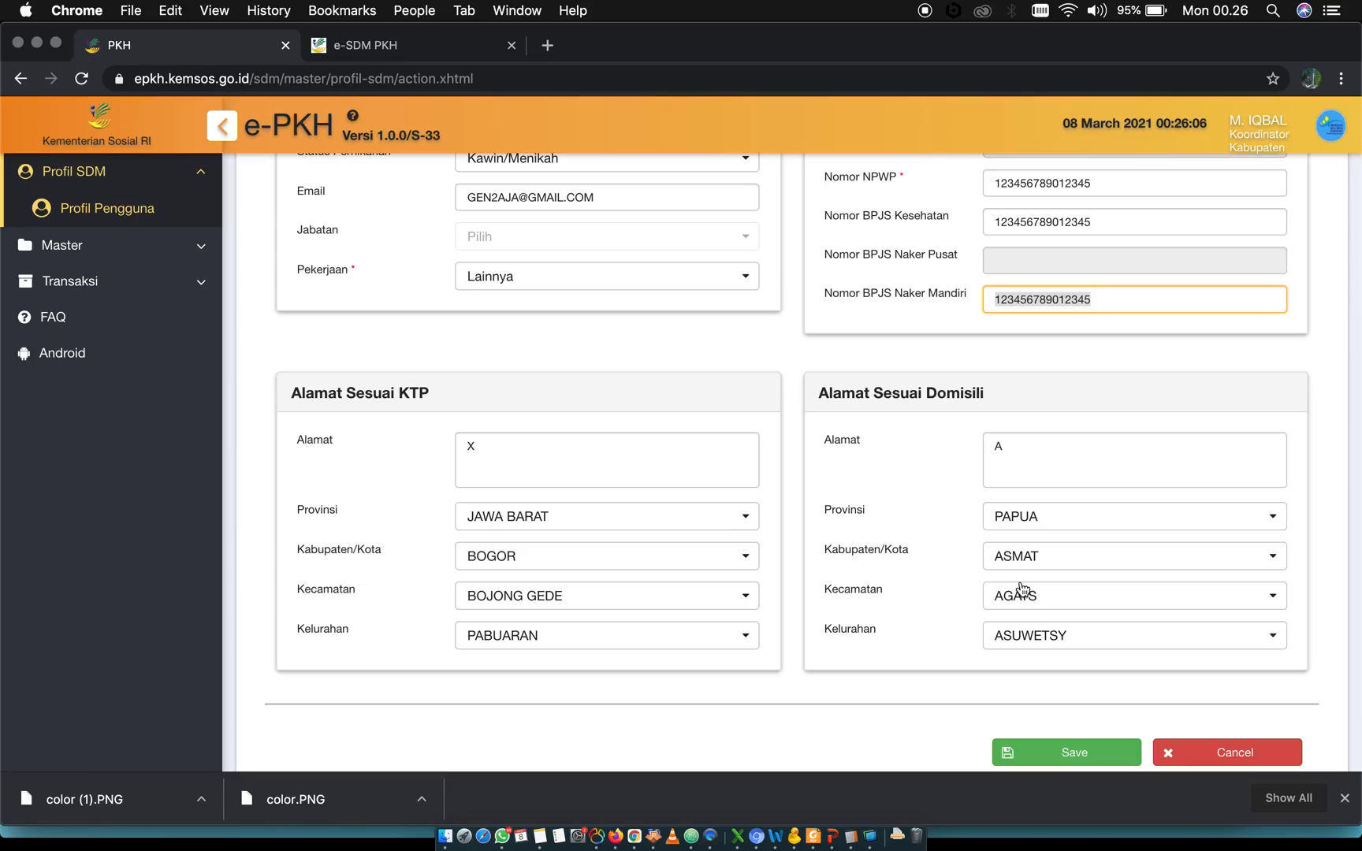
pyautogui.doubleClick(1050, 308)
pyautogui.scroll(4, 965, 402)
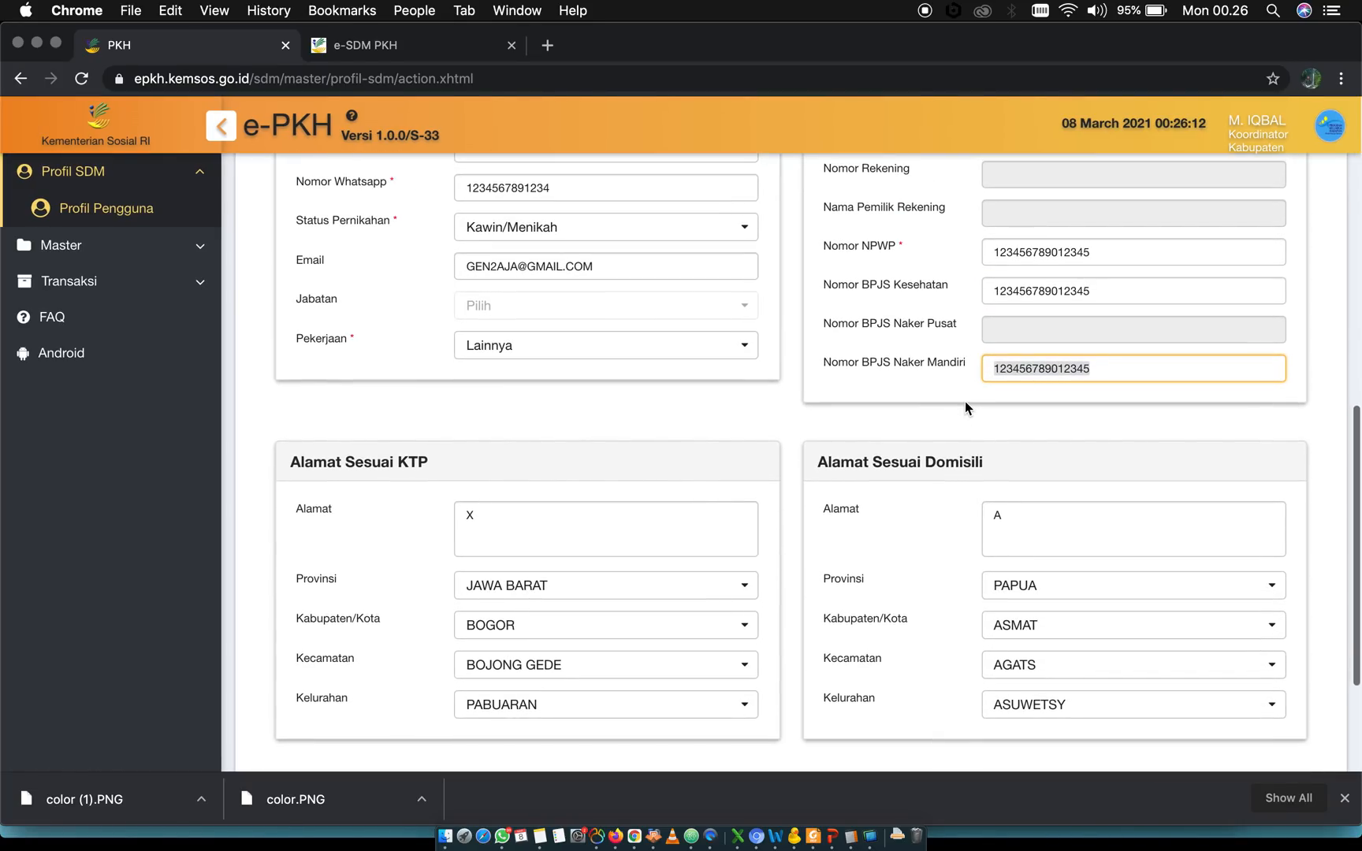
# Review the Alamat Sesuai KTP and Alamat Sesuai Domisili address sections of the biodata form
pyautogui.scroll(-5, 965, 401)
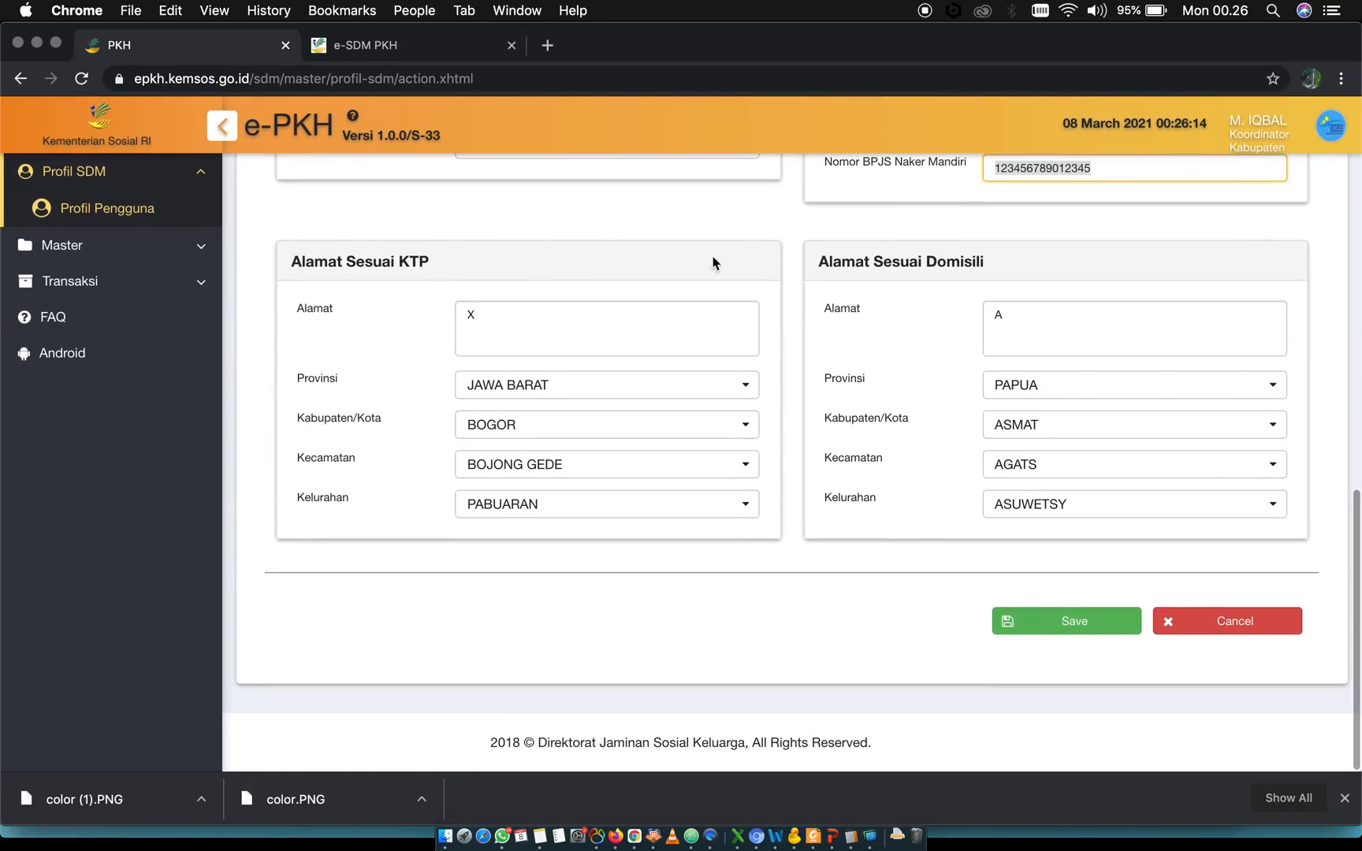
pyautogui.tripleClick(313, 268)
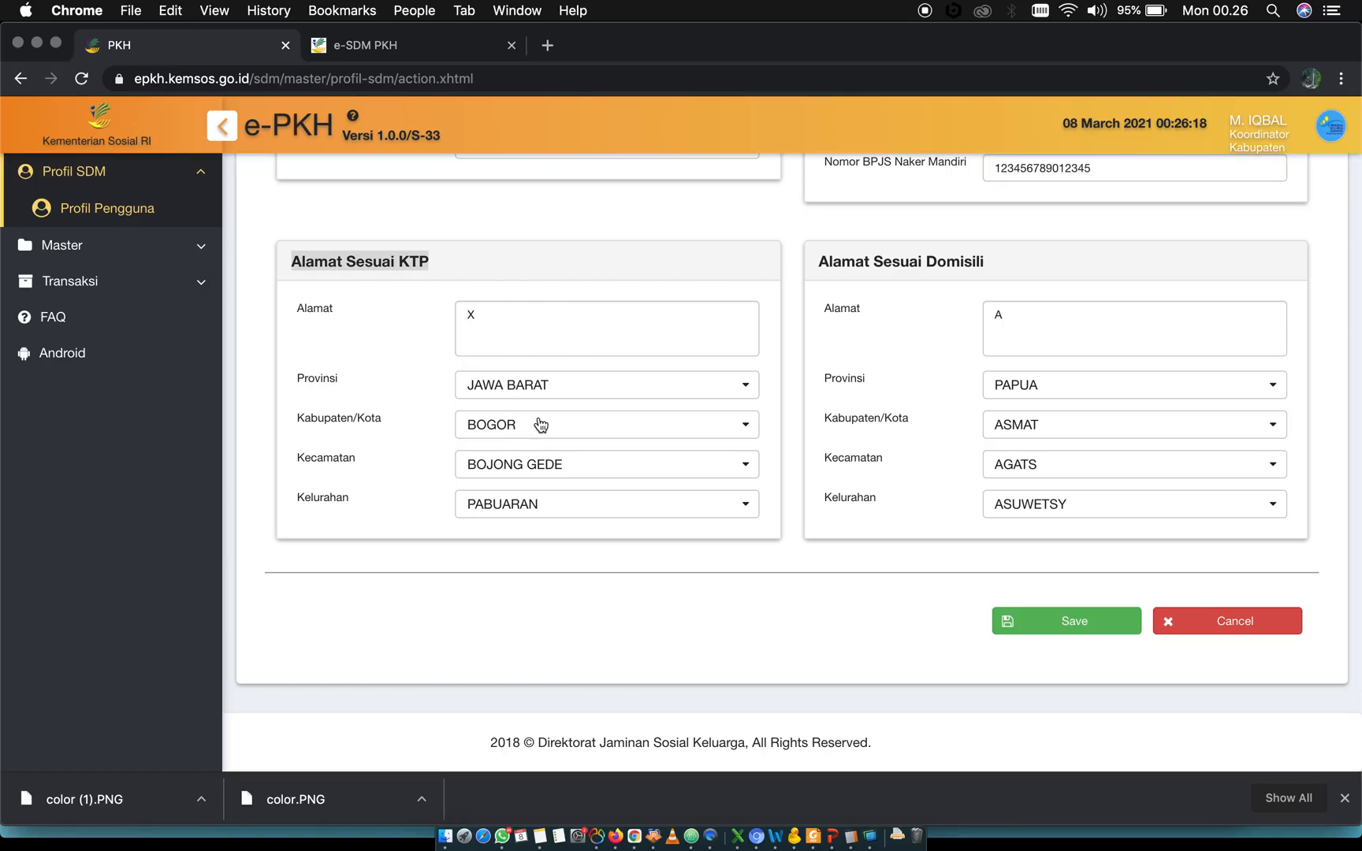
pyautogui.doubleClick(890, 264)
pyautogui.tripleClick(890, 264)
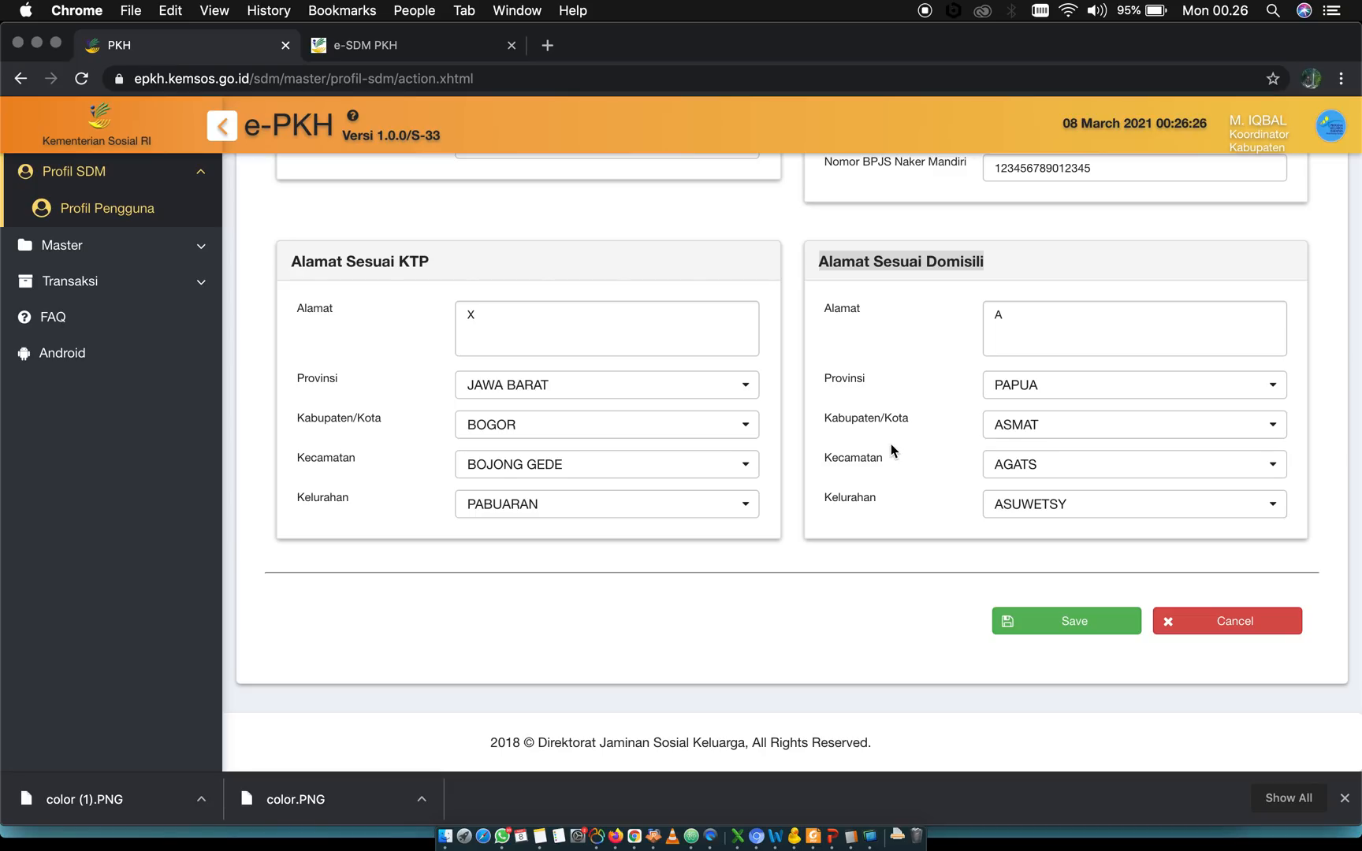
pyautogui.scroll(2, 892, 450)
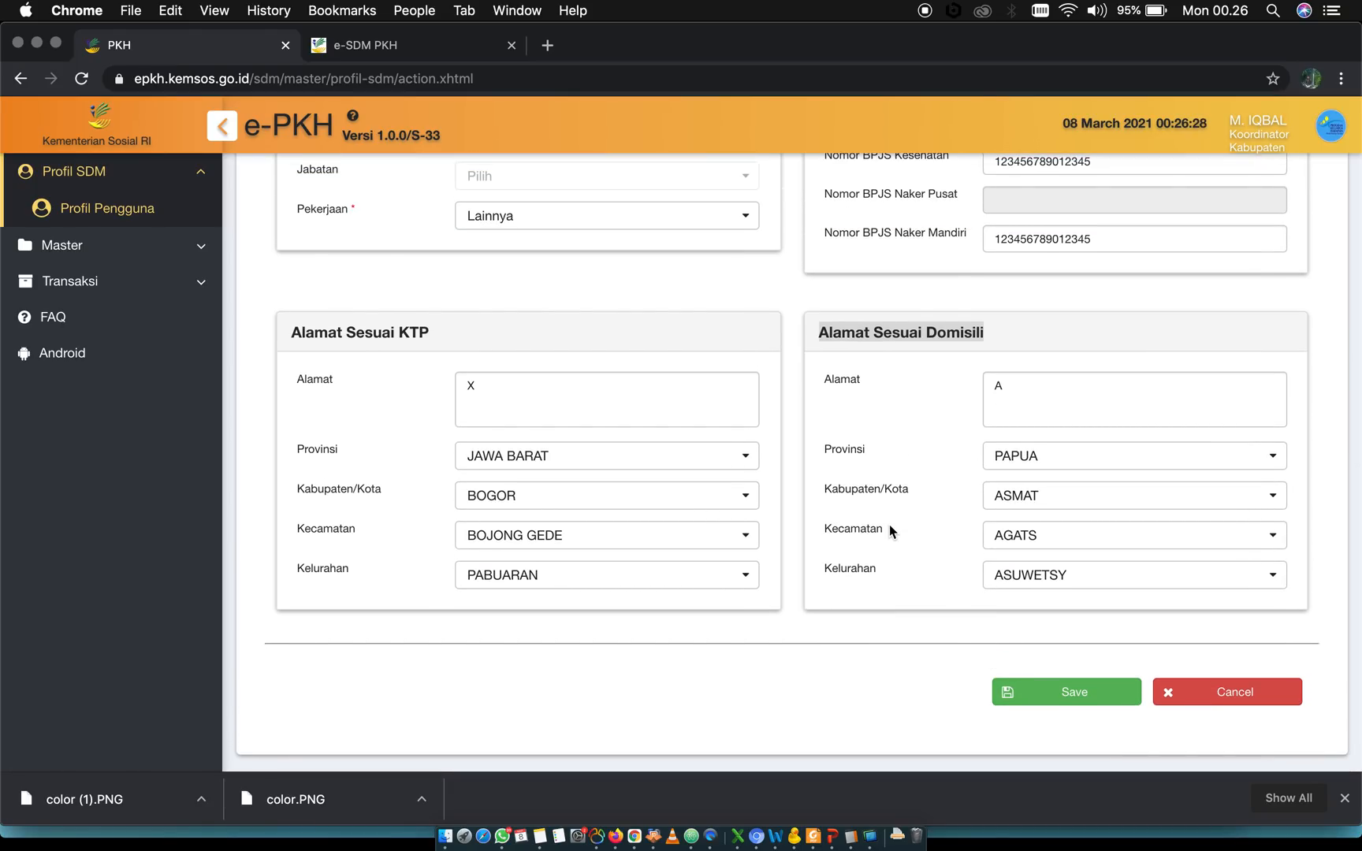
# Save the biodata form, confirming the save, and download the uploaded profile photo from the Upload Foto Profil field
pyautogui.click(1056, 699)
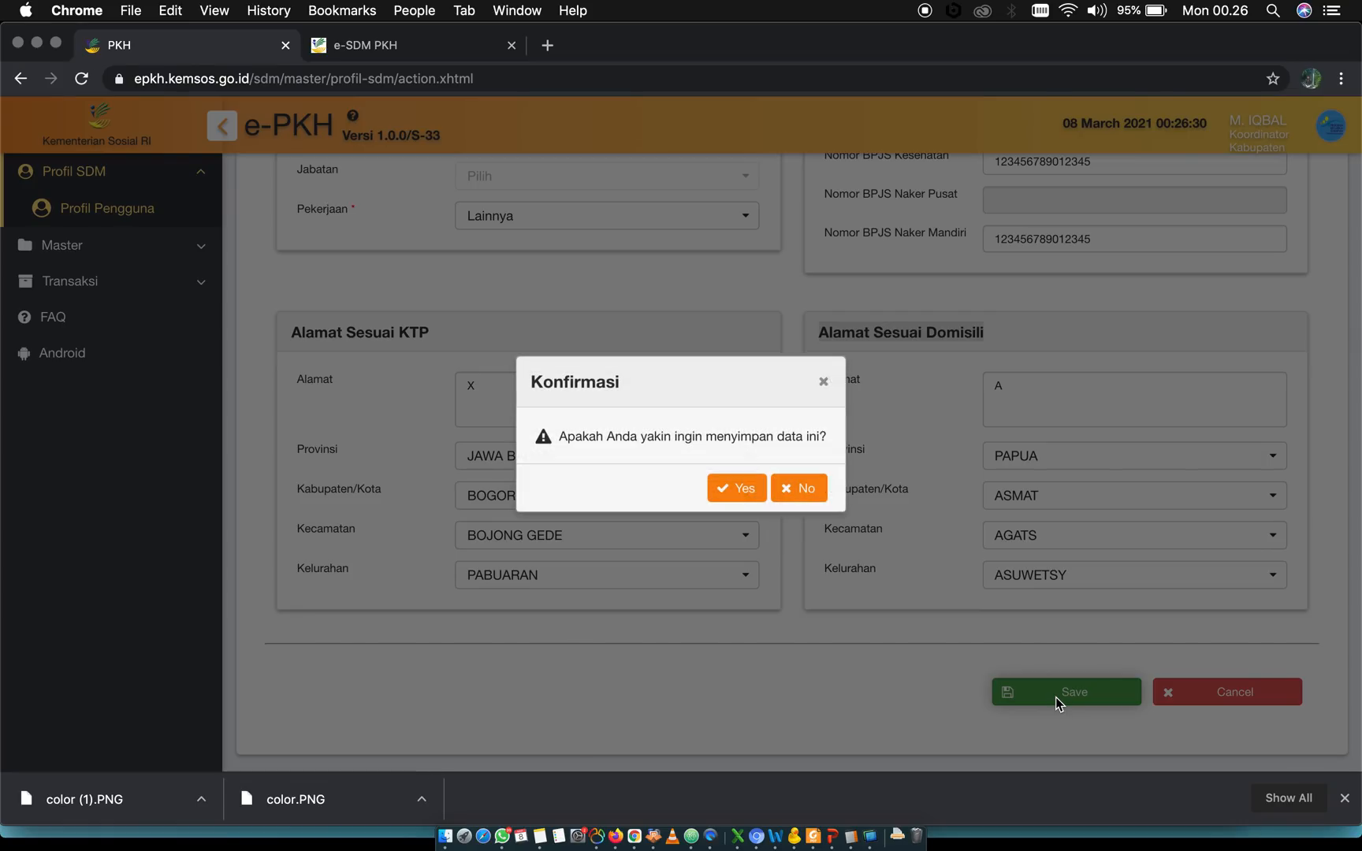
pyautogui.click(741, 489)
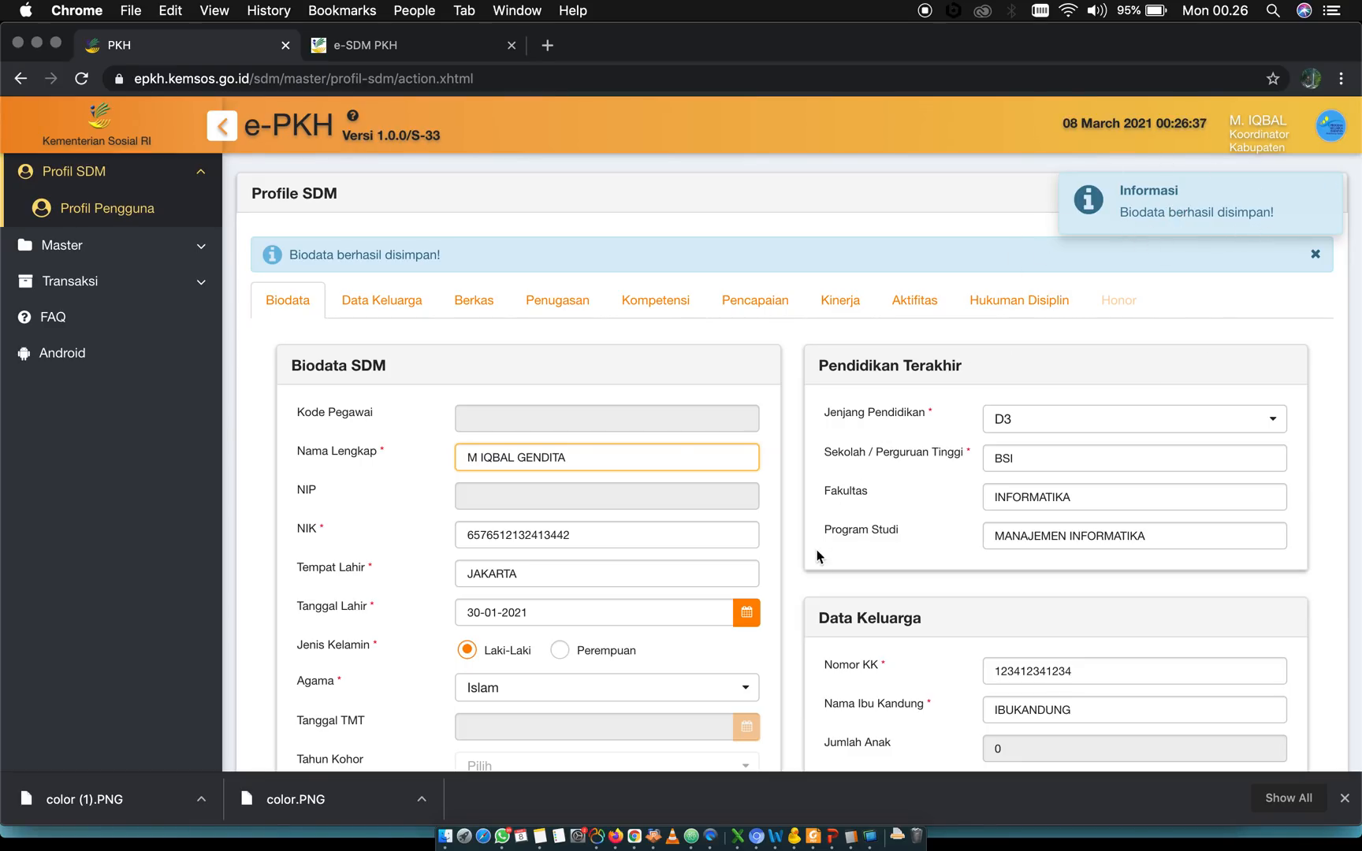
pyautogui.scroll(-5, 820, 546)
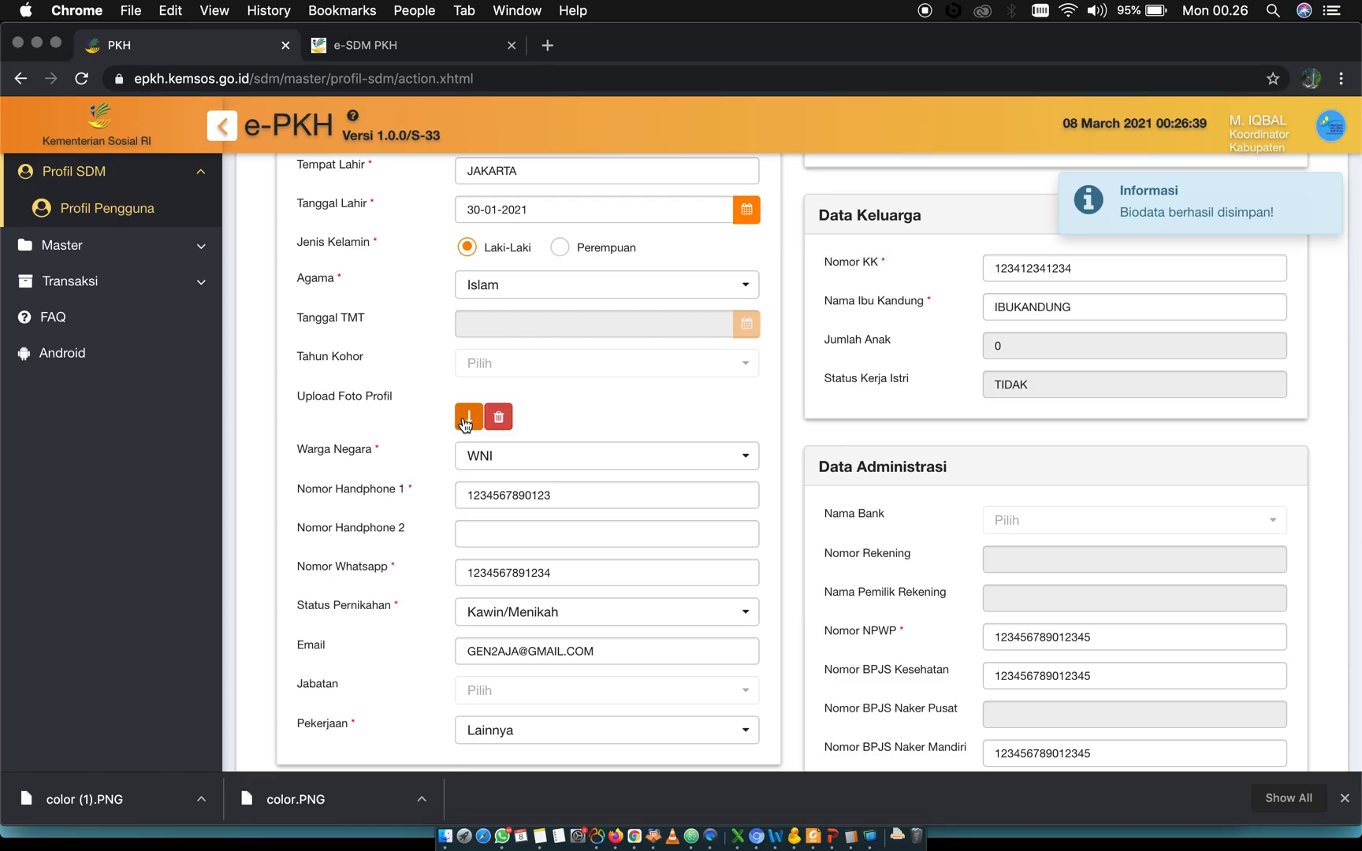
pyautogui.click(466, 421)
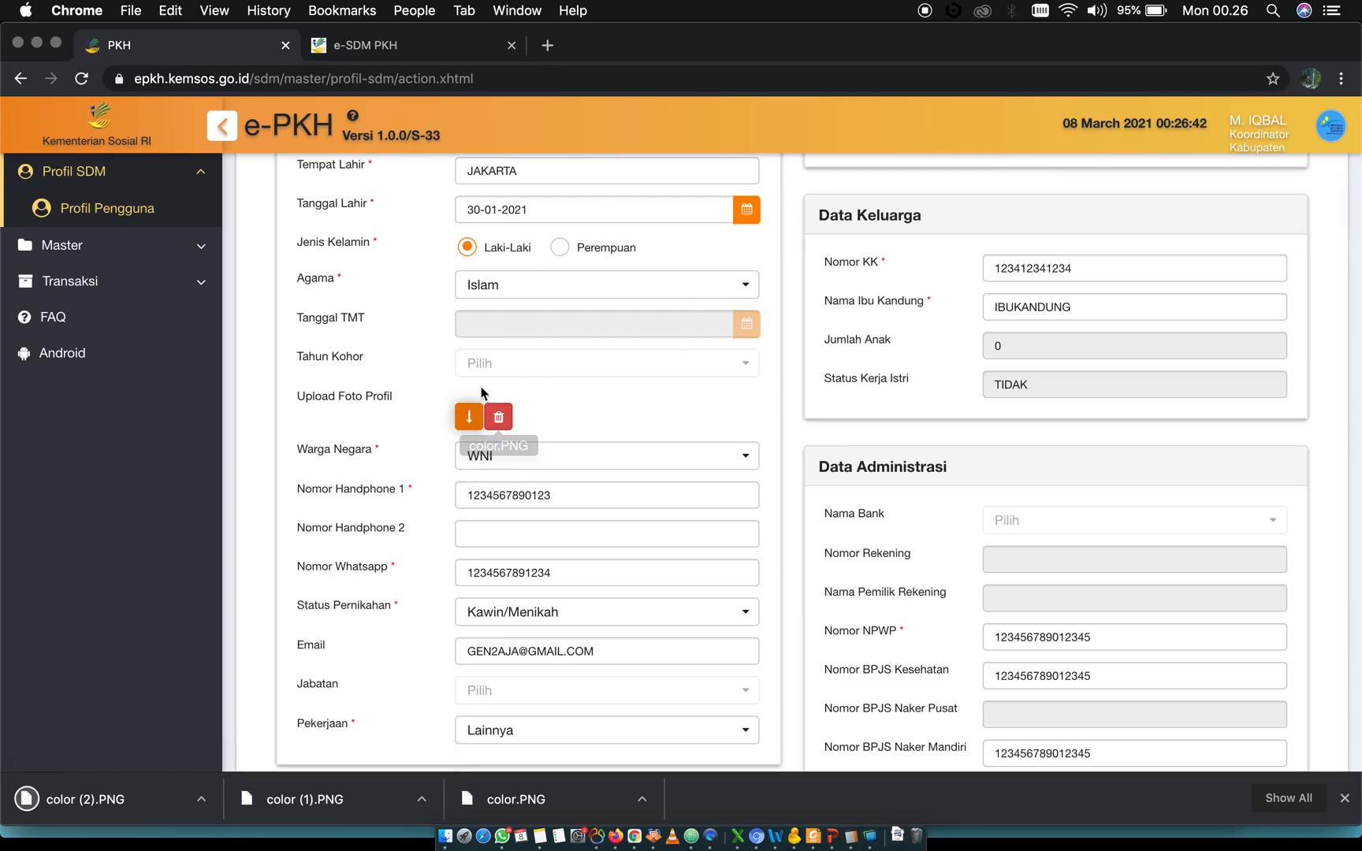
# Go to the Data Keluarga section of the profile and open the form for adding a family member
pyautogui.scroll(4, 561, 392)
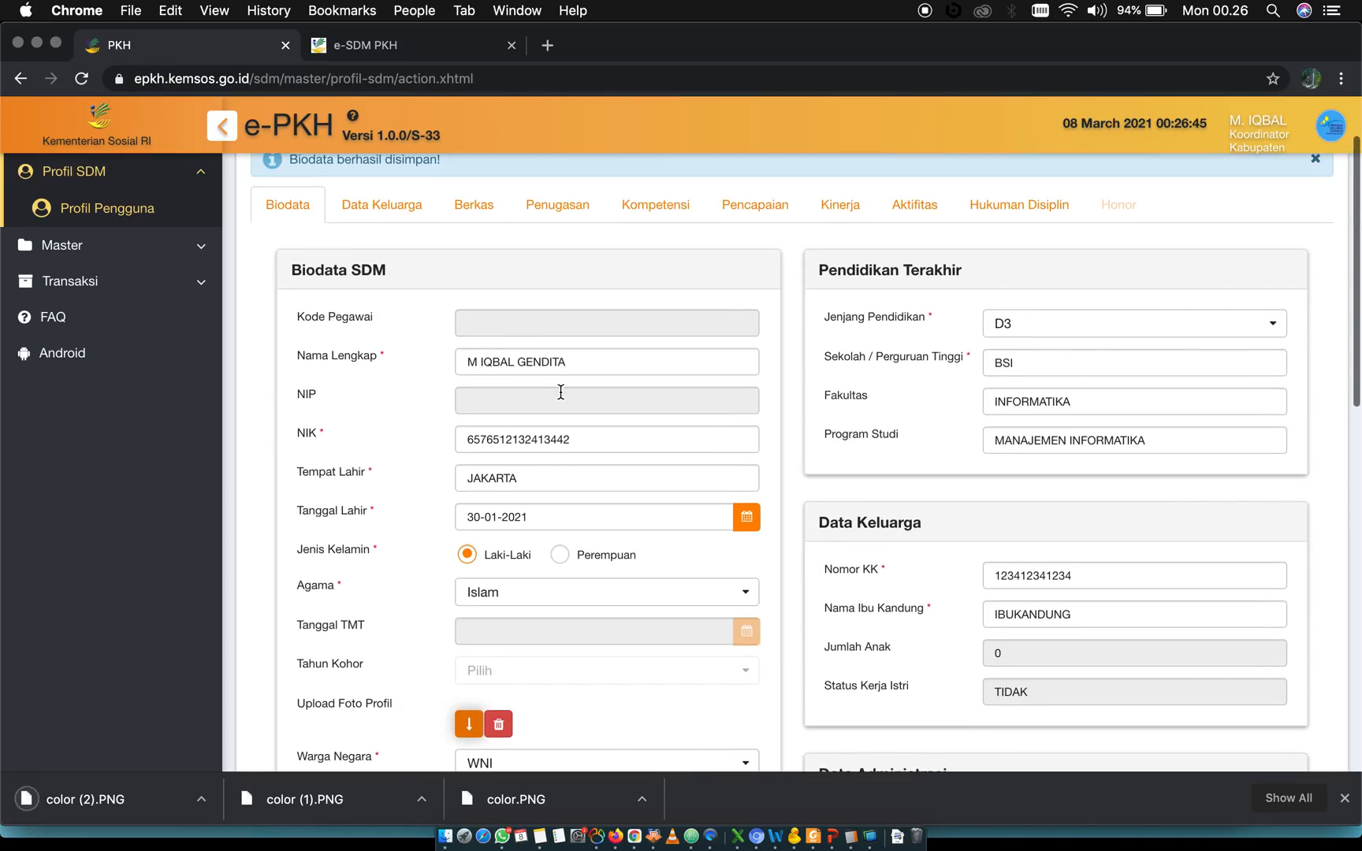
pyautogui.scroll(1, 561, 392)
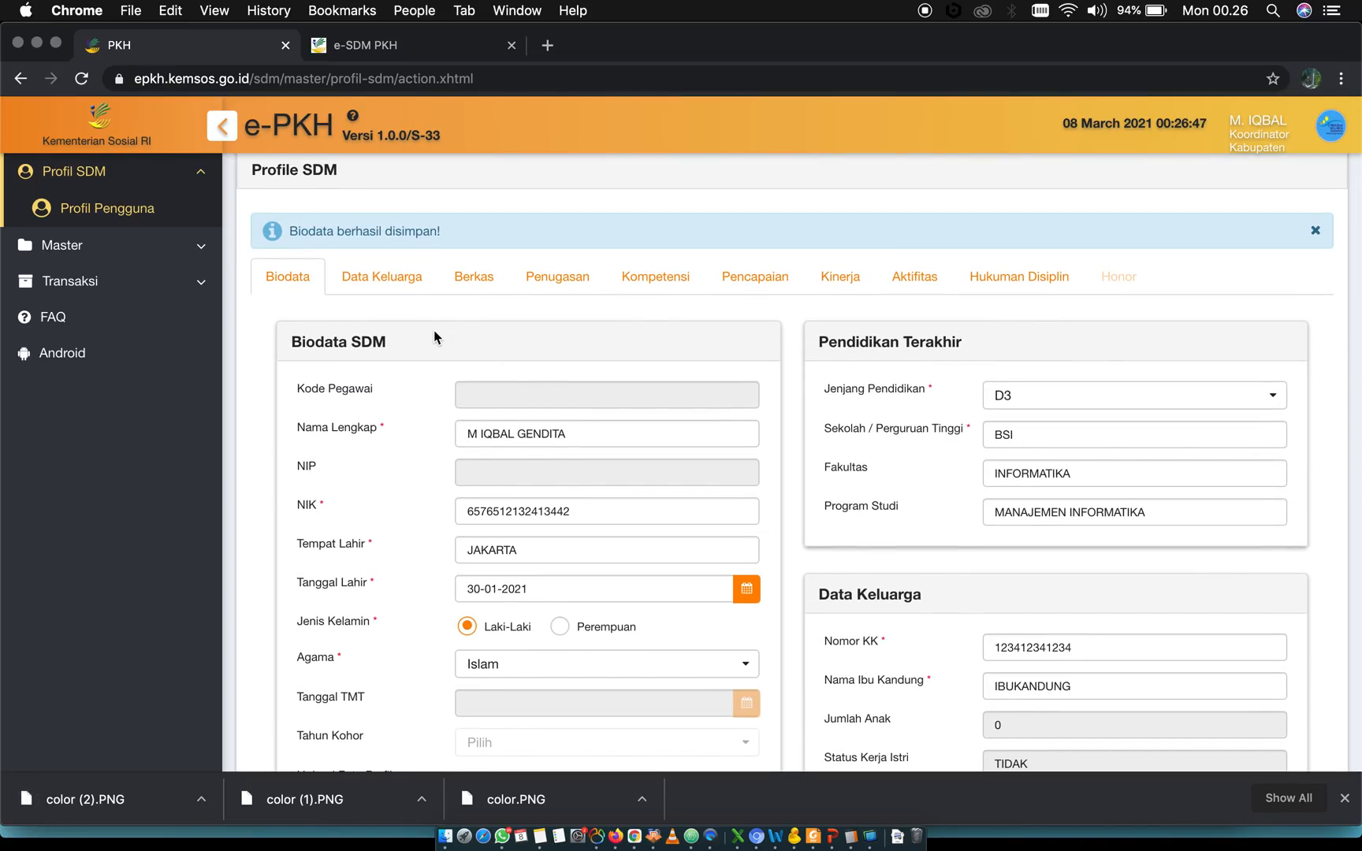
pyautogui.click(371, 287)
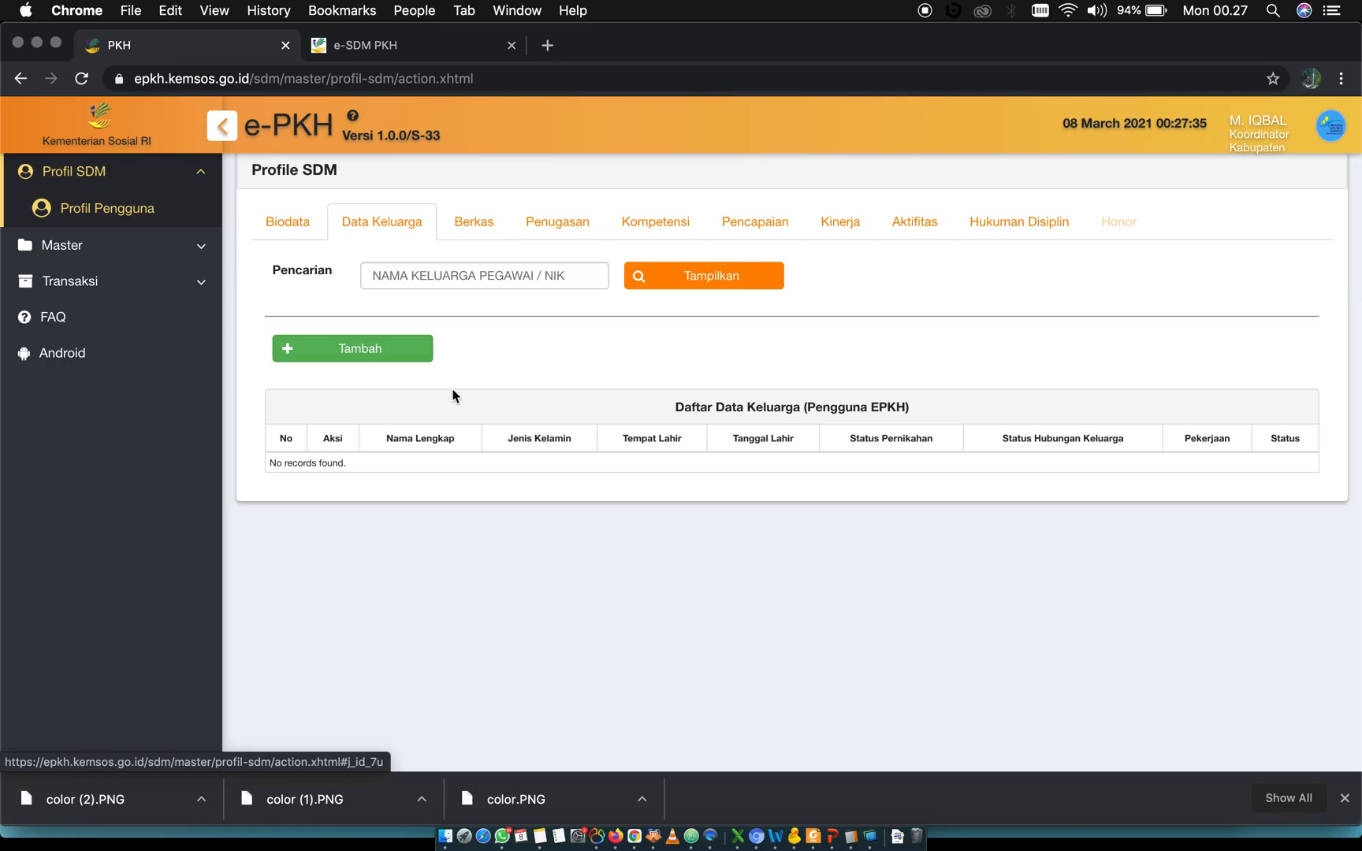
pyautogui.click(359, 348)
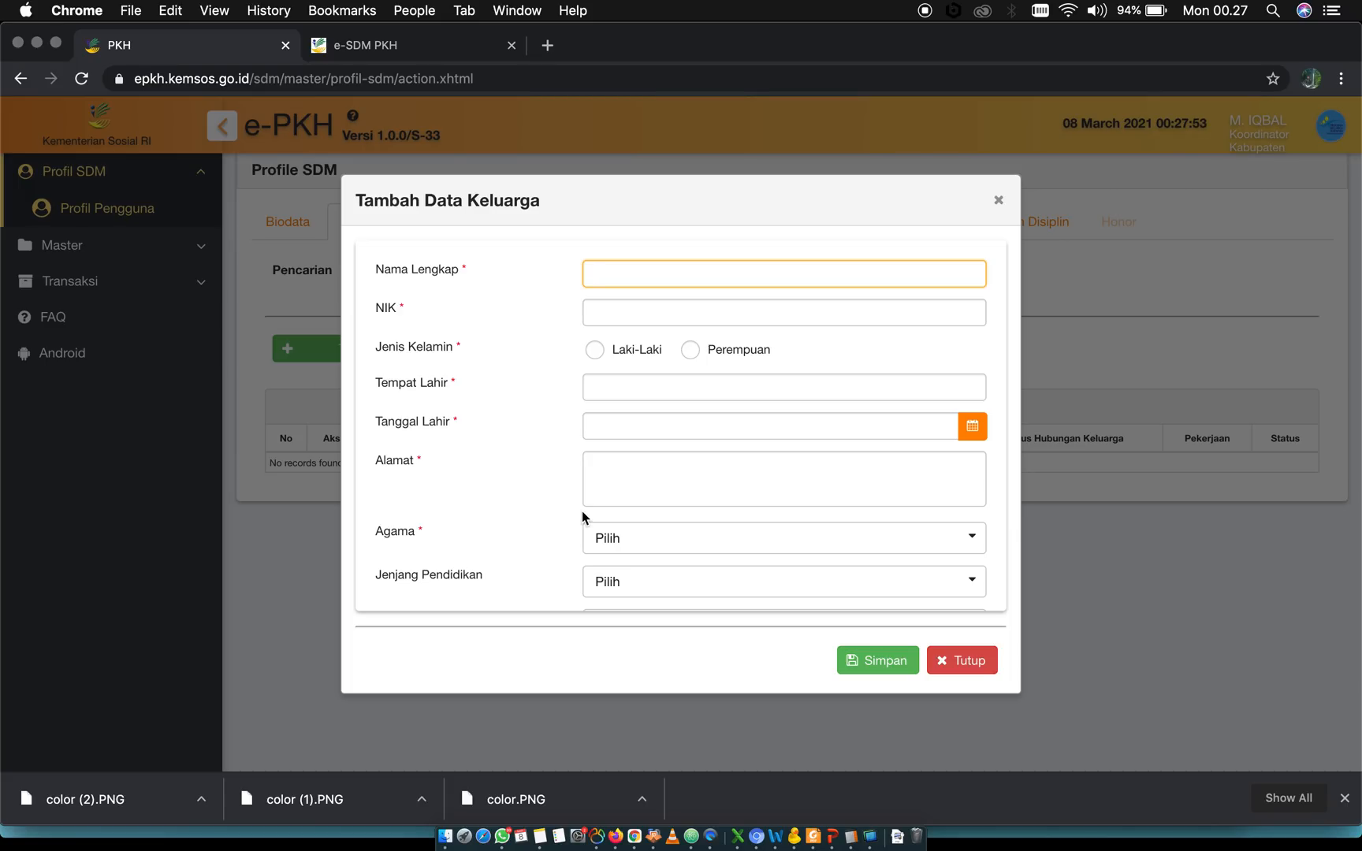
# Inspect the Nama Lengkap, NIK, Jenis Kelamin and Tempat Lahir fields of the Tambah Data Keluarga form without filling them in
pyautogui.scroll(-3, 518, 459)
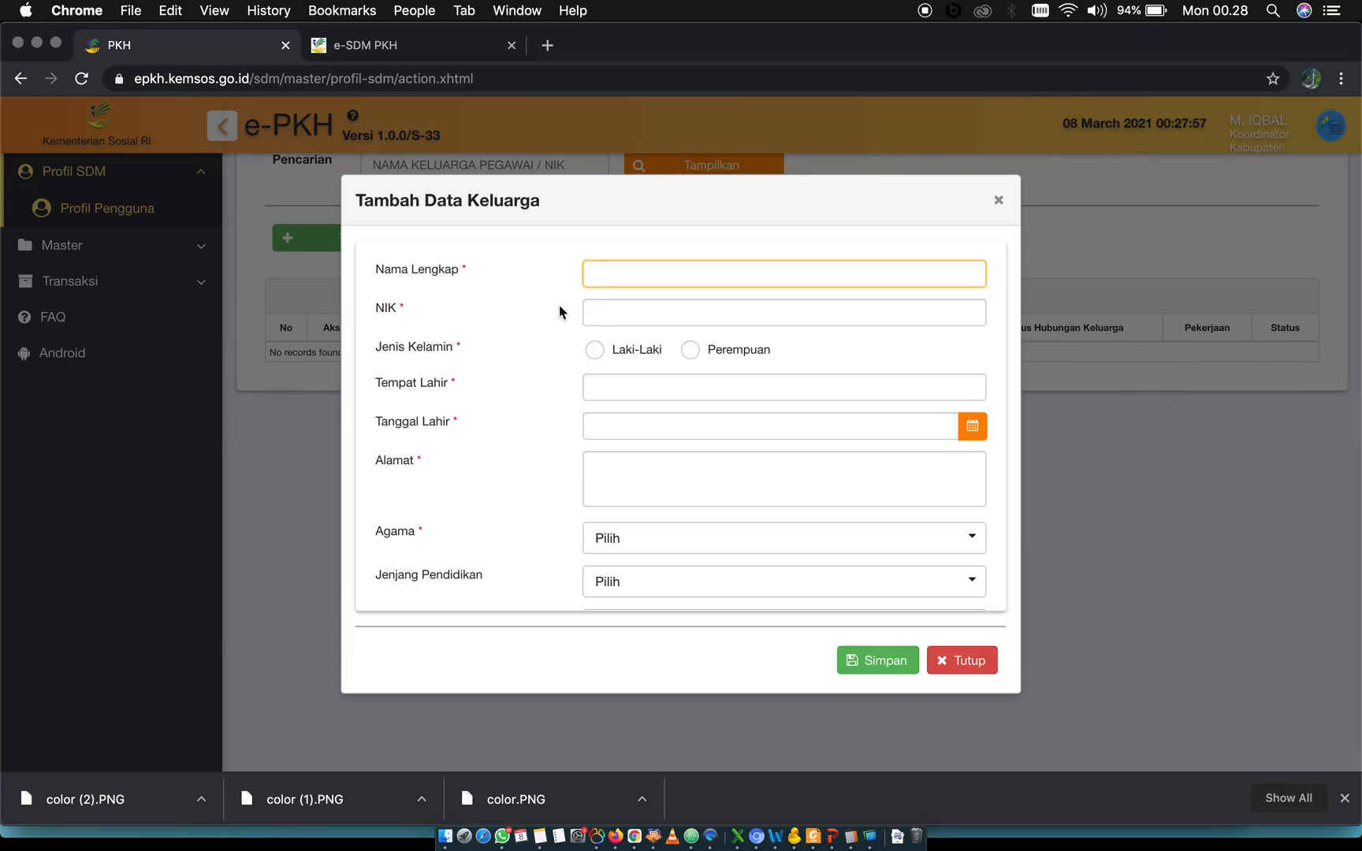
pyautogui.click(634, 275)
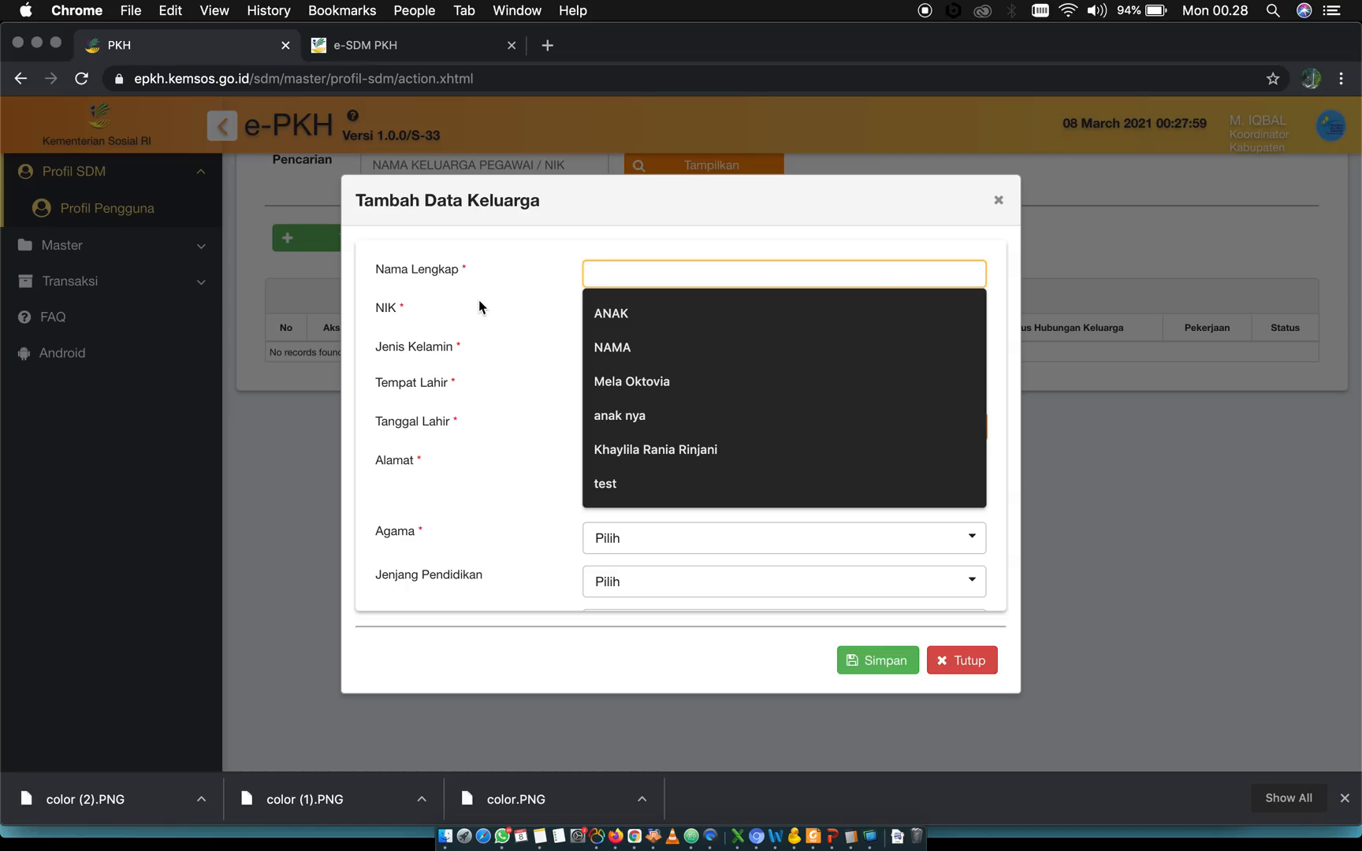
pyautogui.click(479, 301)
pyautogui.click(625, 311)
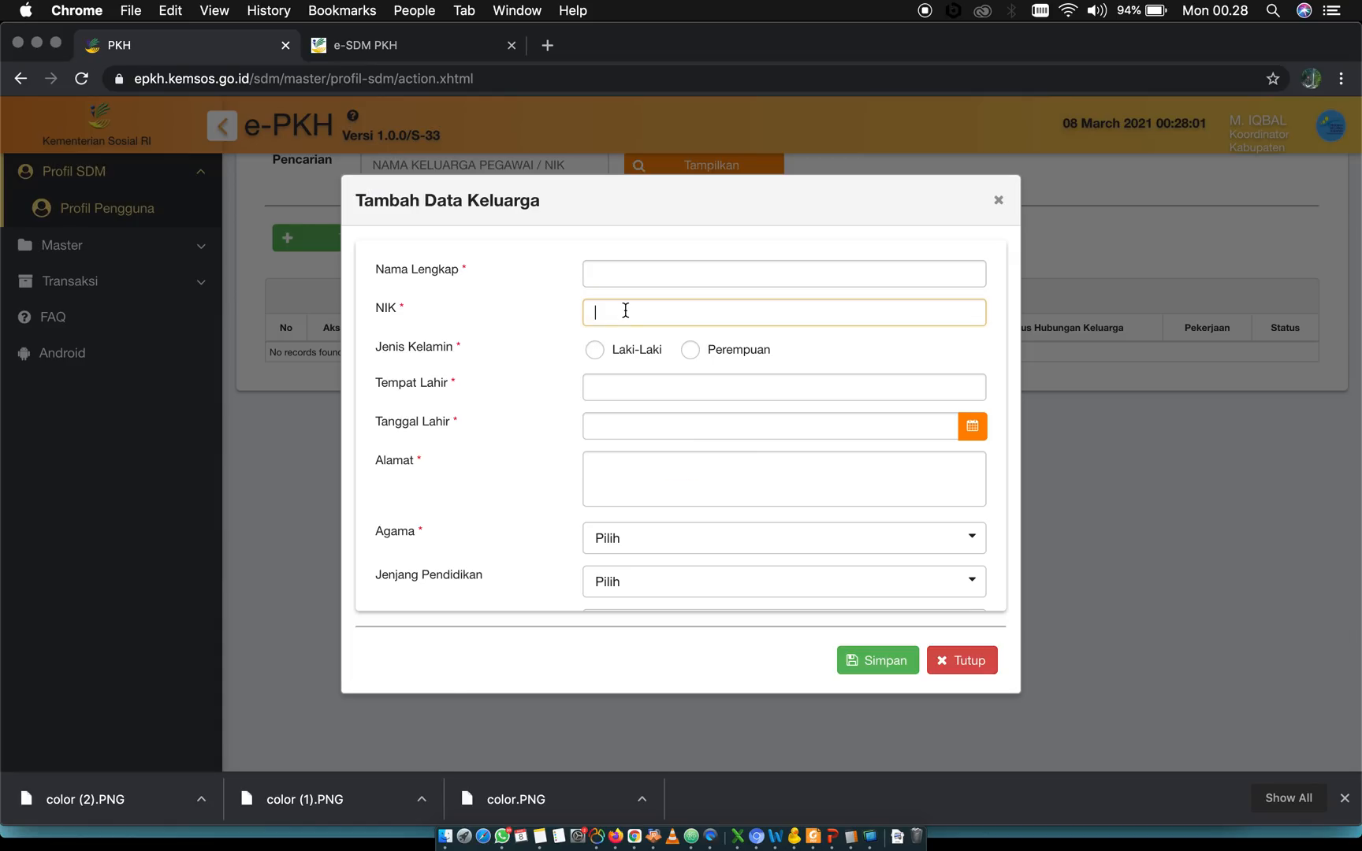
pyautogui.click(505, 353)
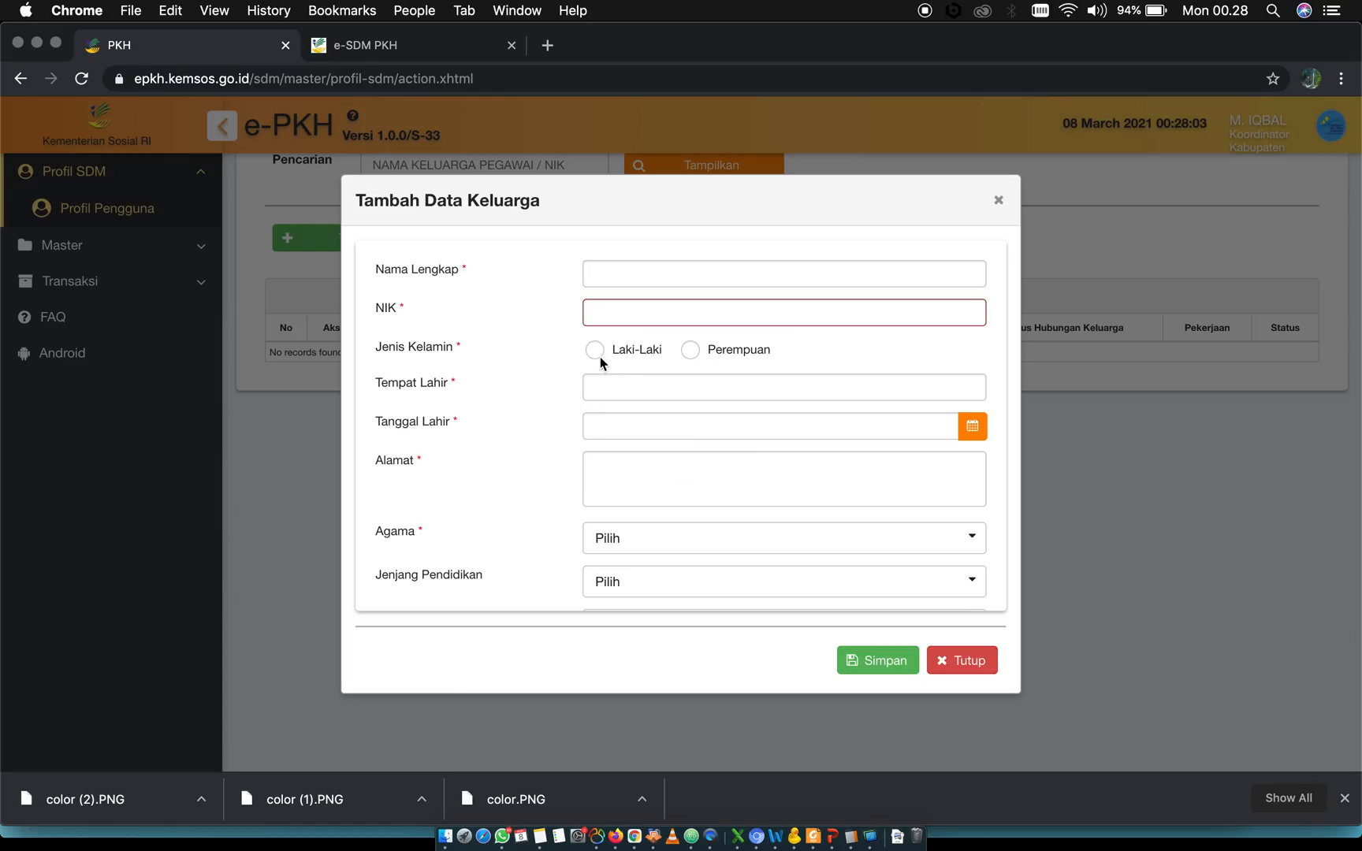
pyautogui.click(642, 386)
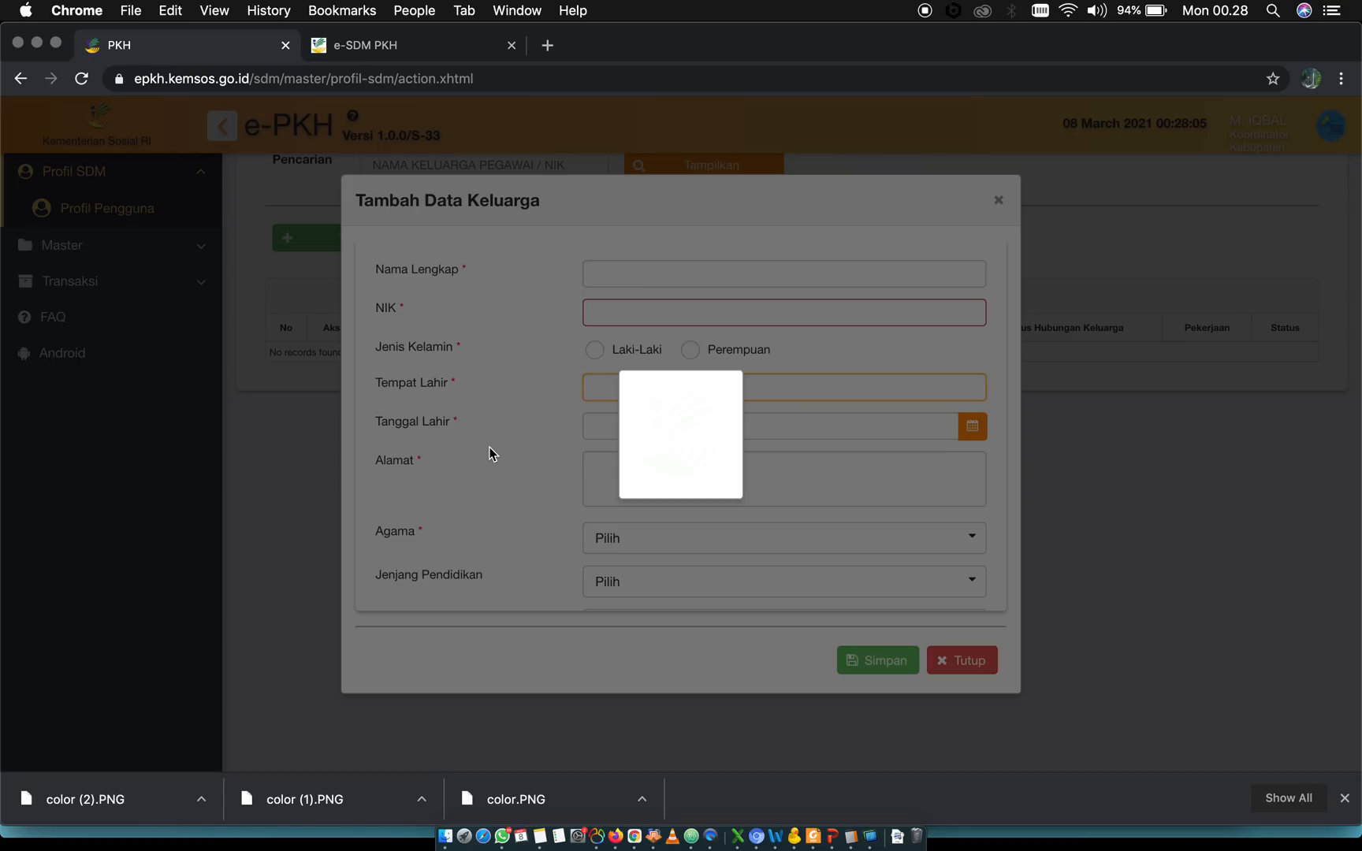
# Look through the Jenjang Pendidikan options in the family member form and leave the field at Pilih
pyautogui.scroll(-5, 602, 521)
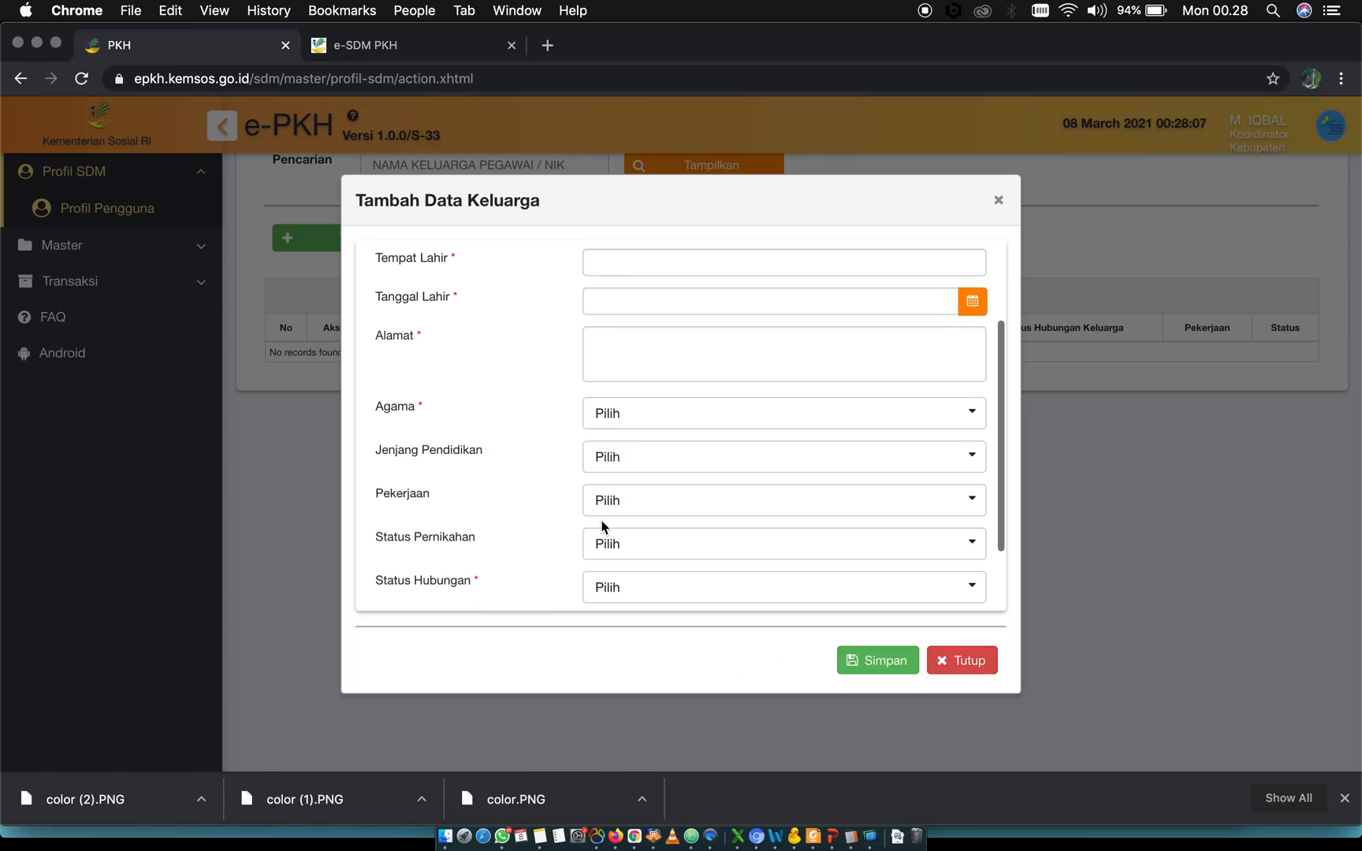
pyautogui.scroll(-3, 592, 509)
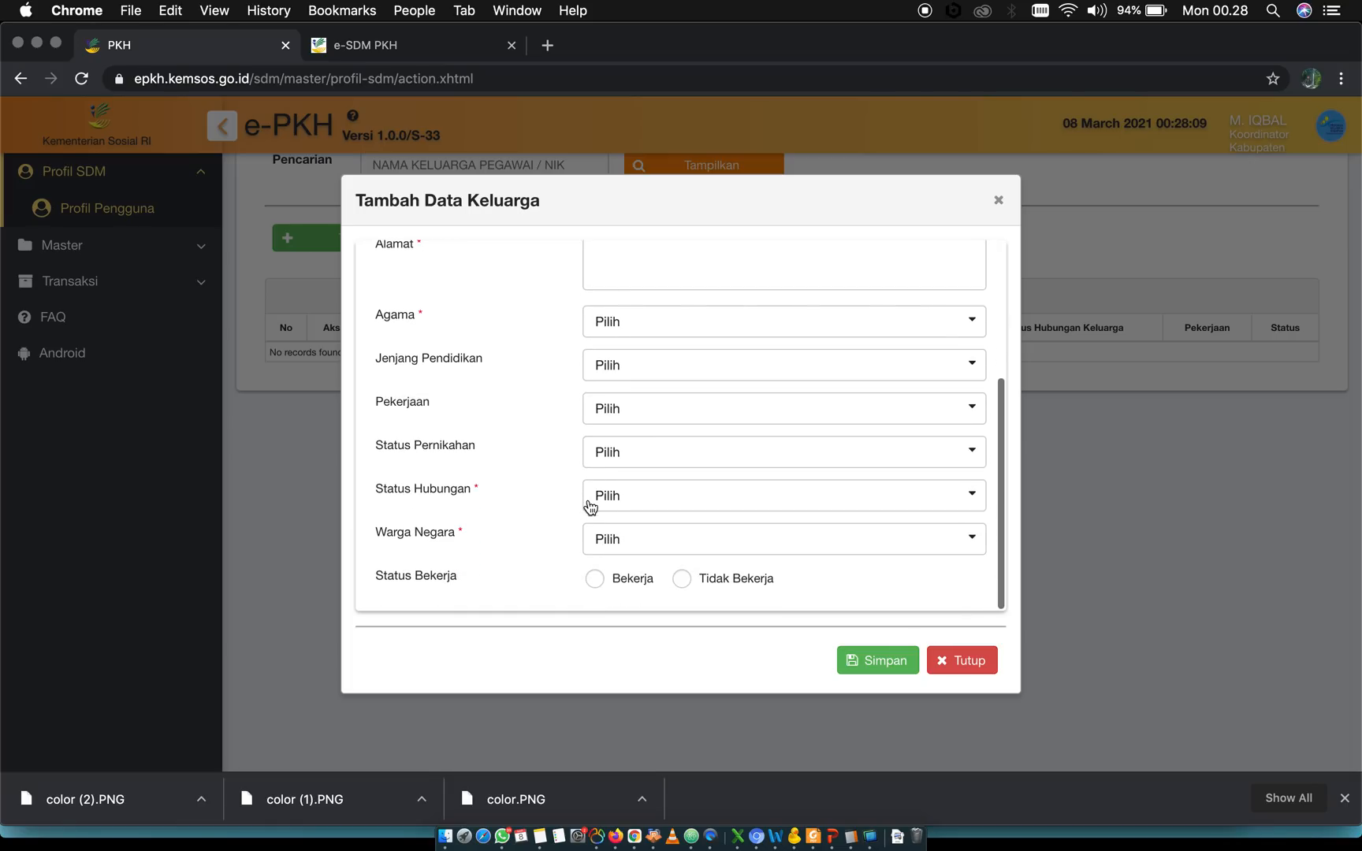
pyautogui.click(635, 368)
pyautogui.scroll(-3, 614, 552)
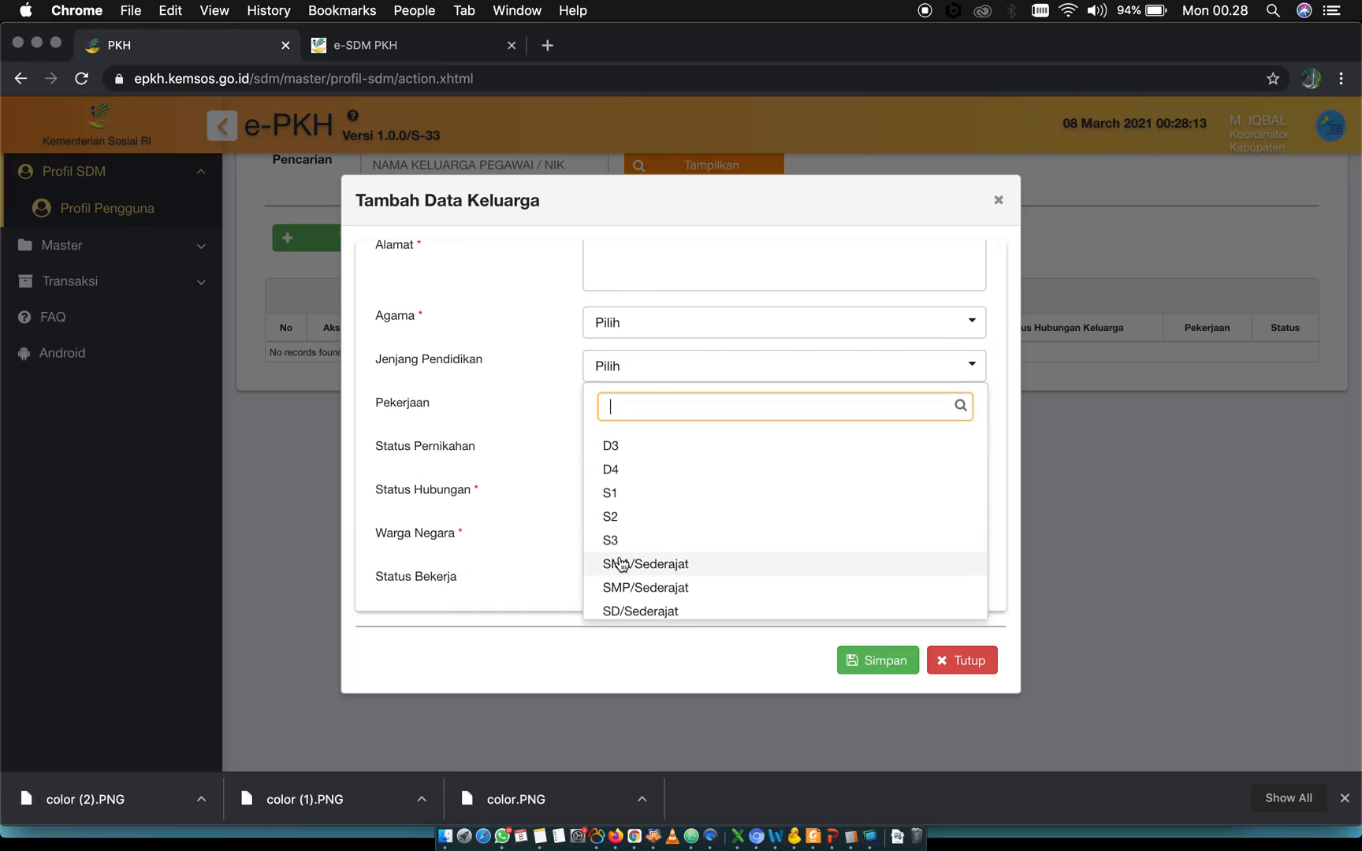
pyautogui.scroll(3, 621, 563)
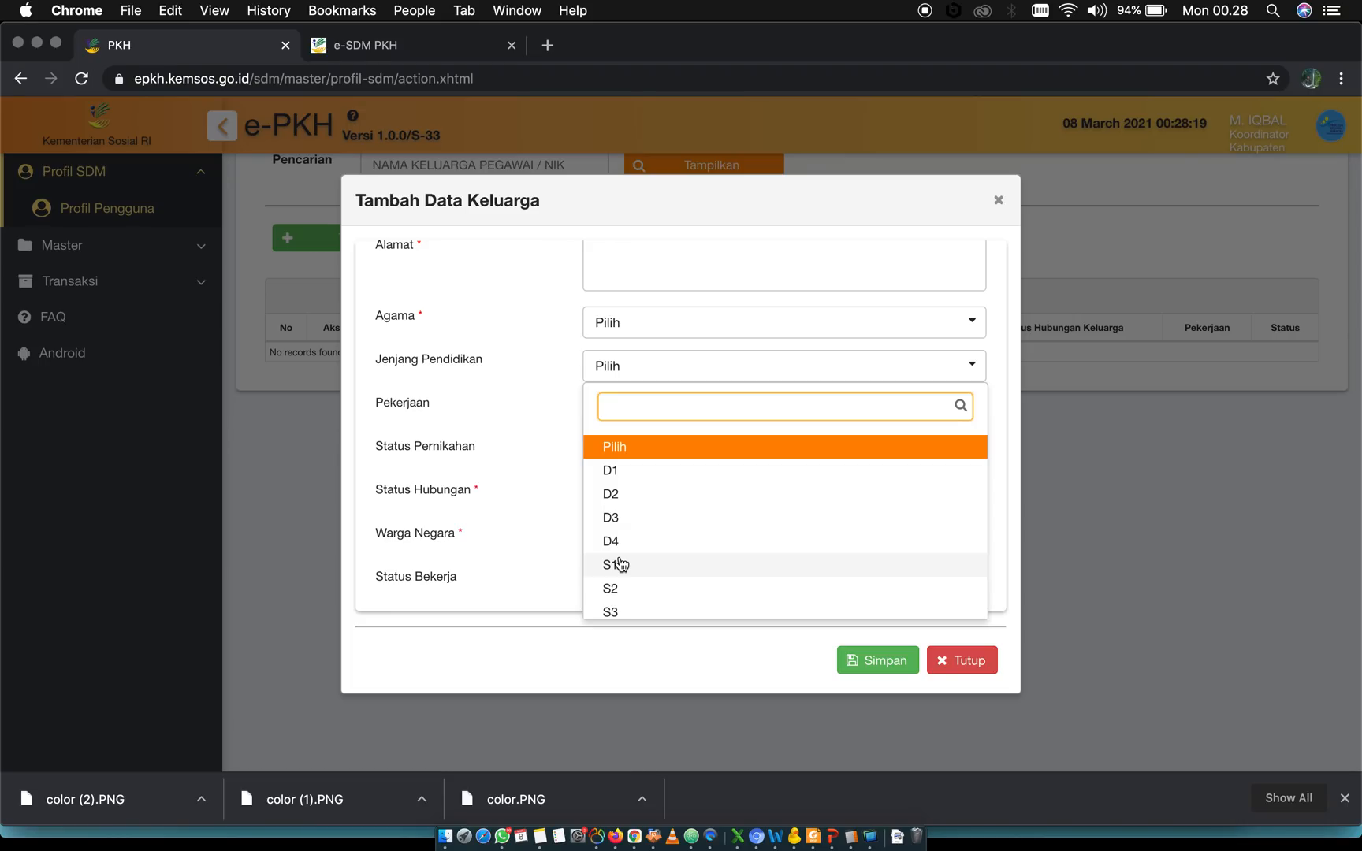
pyautogui.click(614, 448)
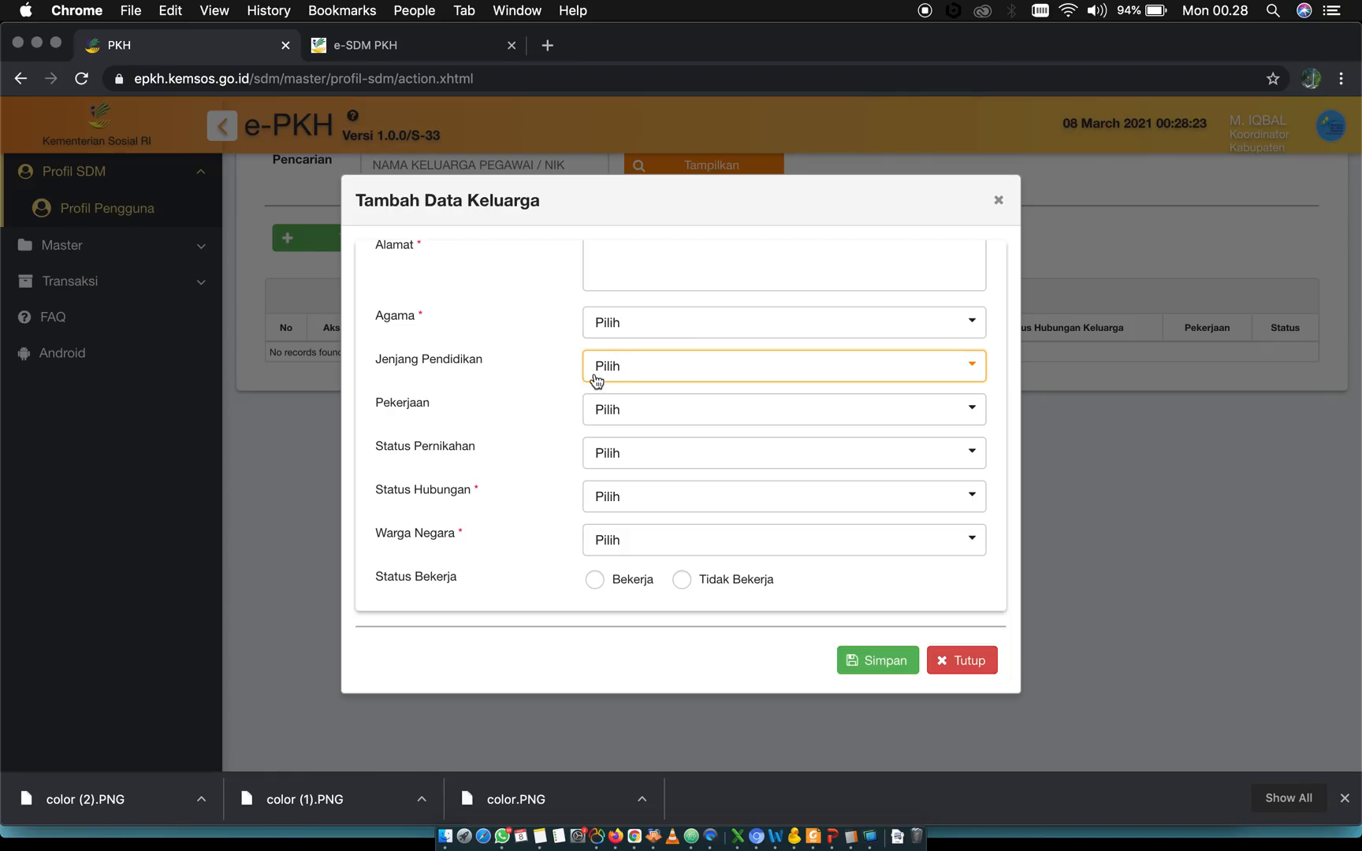
# Look through the family member's Pekerjaan options down to Lainnya and close the list with Pilih kept
pyautogui.click(671, 418)
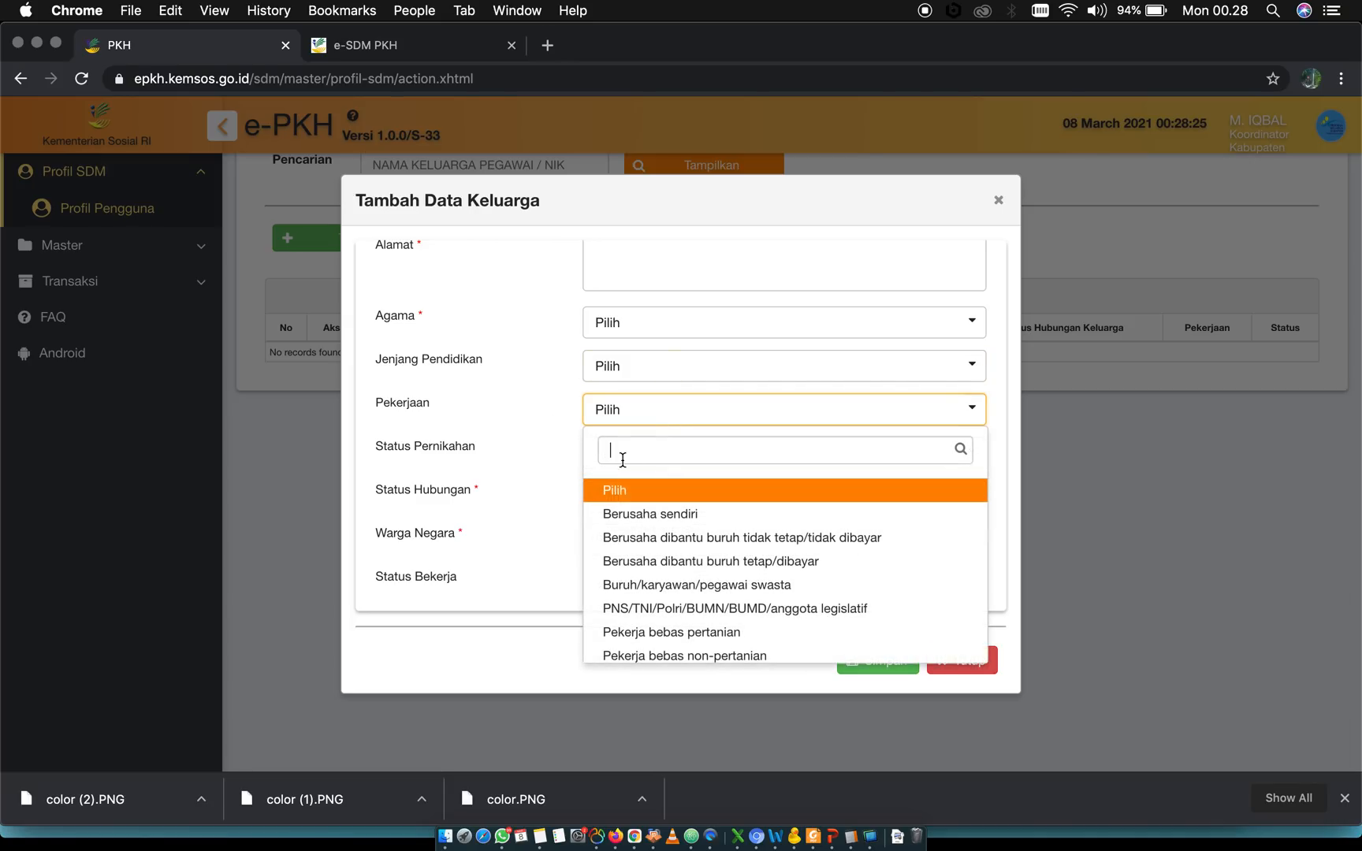
pyautogui.scroll(-2, 643, 639)
pyautogui.scroll(2, 635, 551)
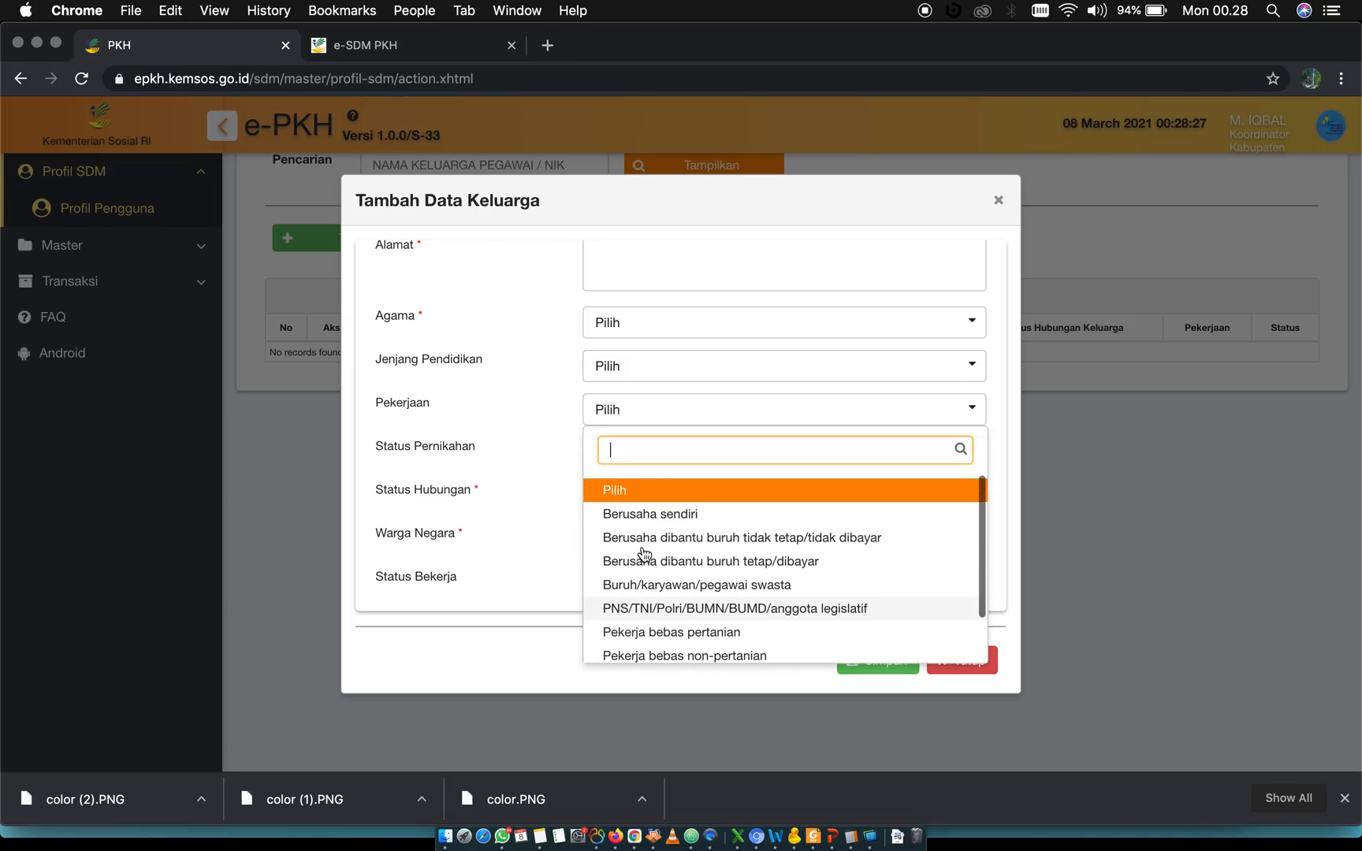
pyautogui.click(621, 492)
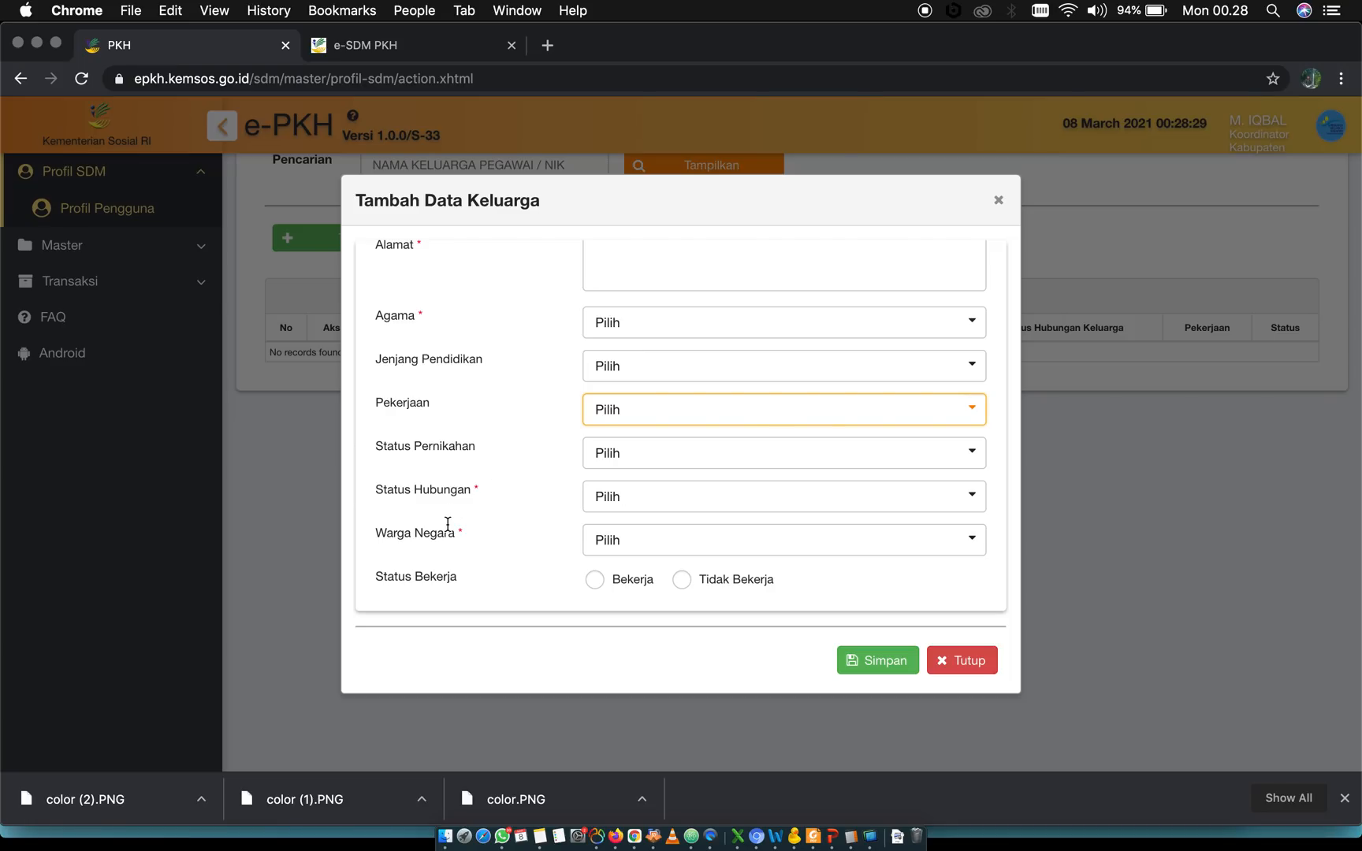
pyautogui.click(636, 408)
pyautogui.scroll(-2, 620, 579)
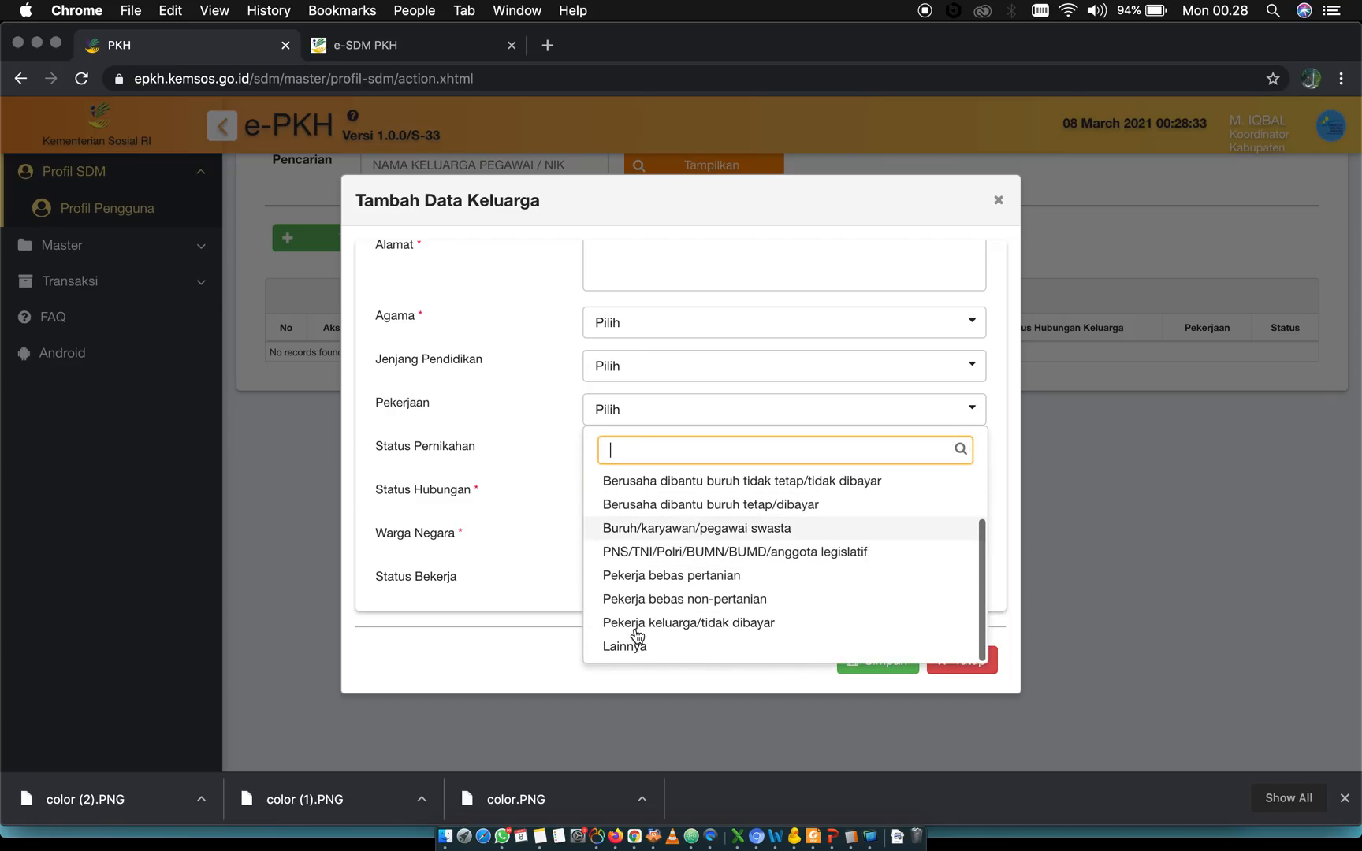
pyautogui.click(509, 497)
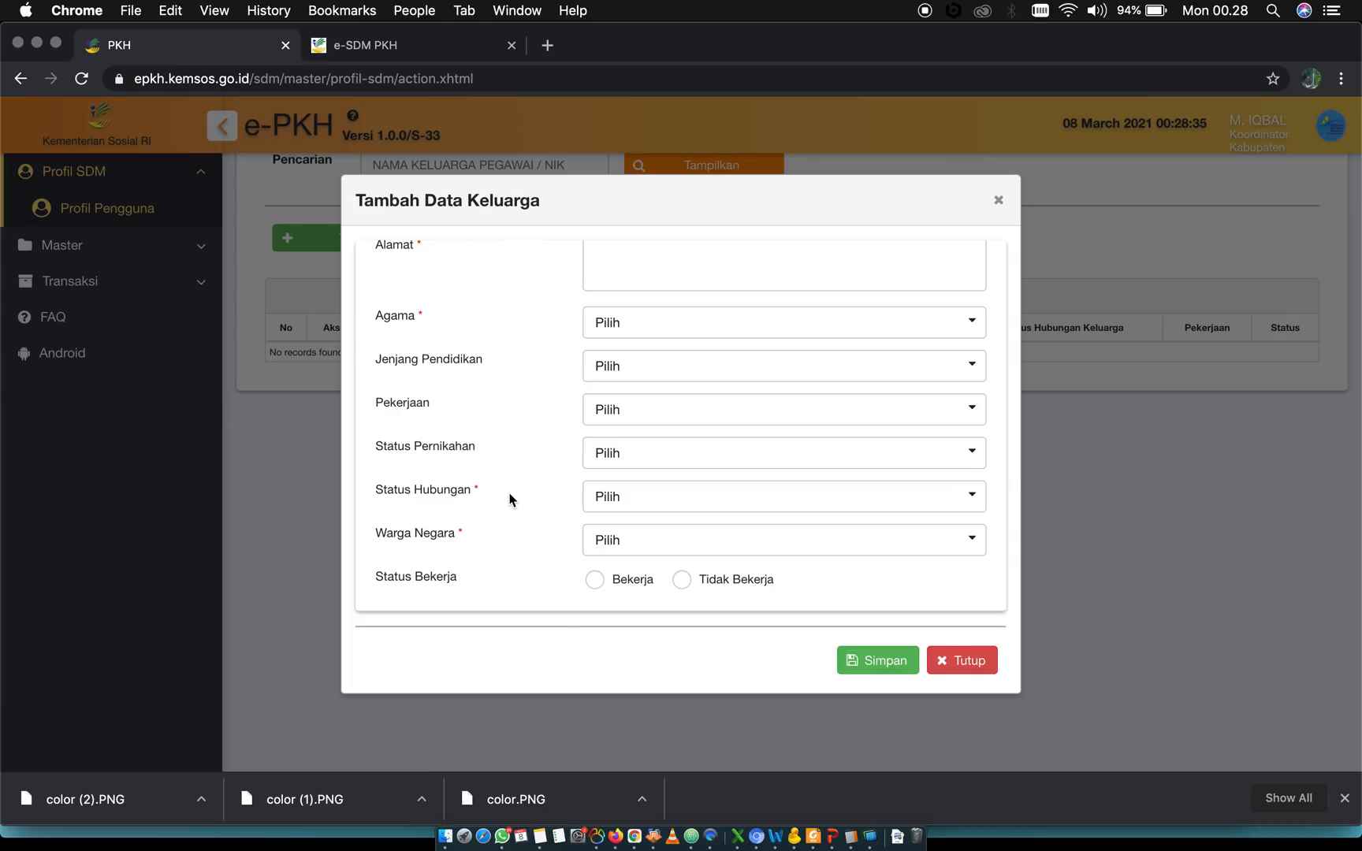
# Examine the Status Hubungan and Warga Negara options in the family member form without choosing any
pyautogui.click(632, 498)
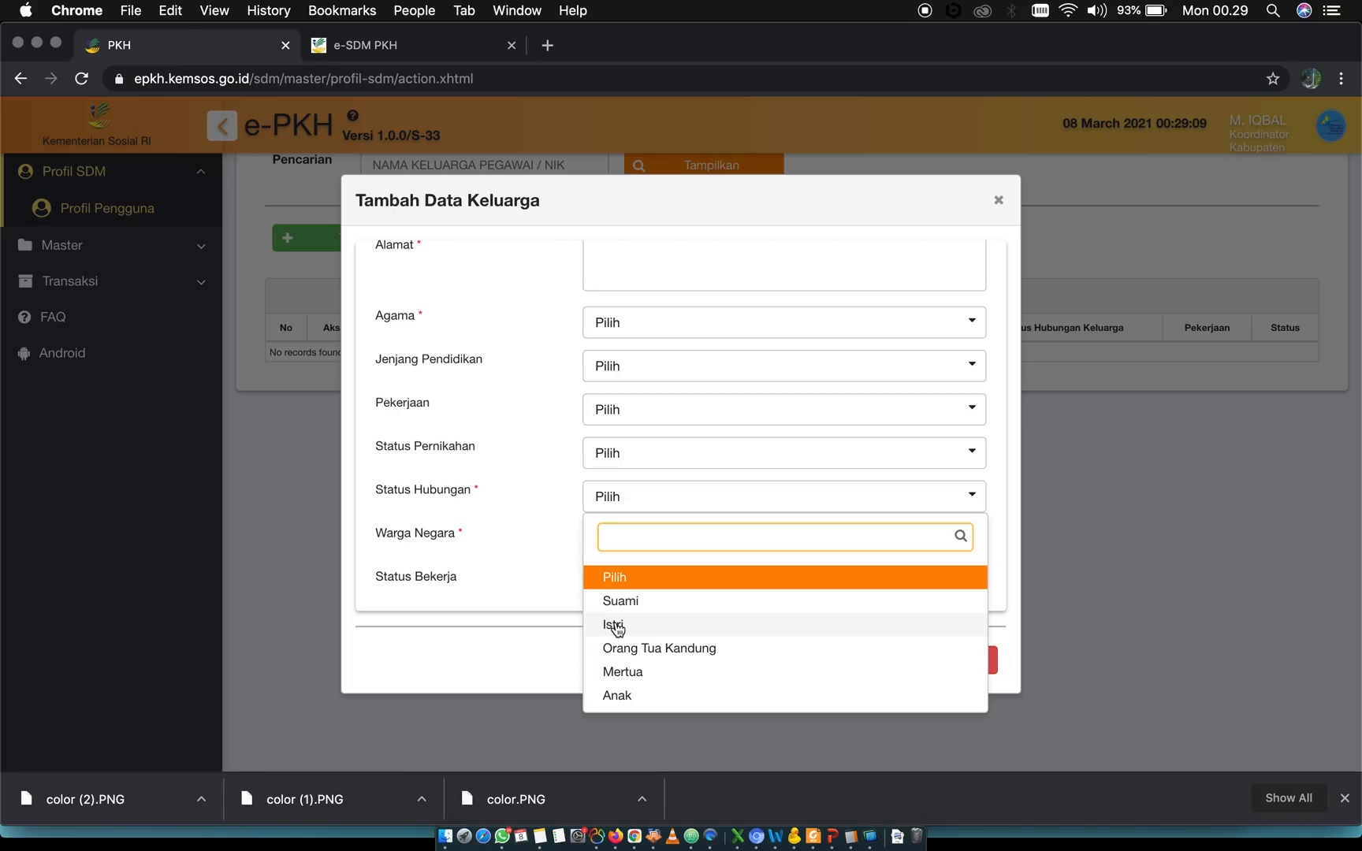
pyautogui.click(514, 611)
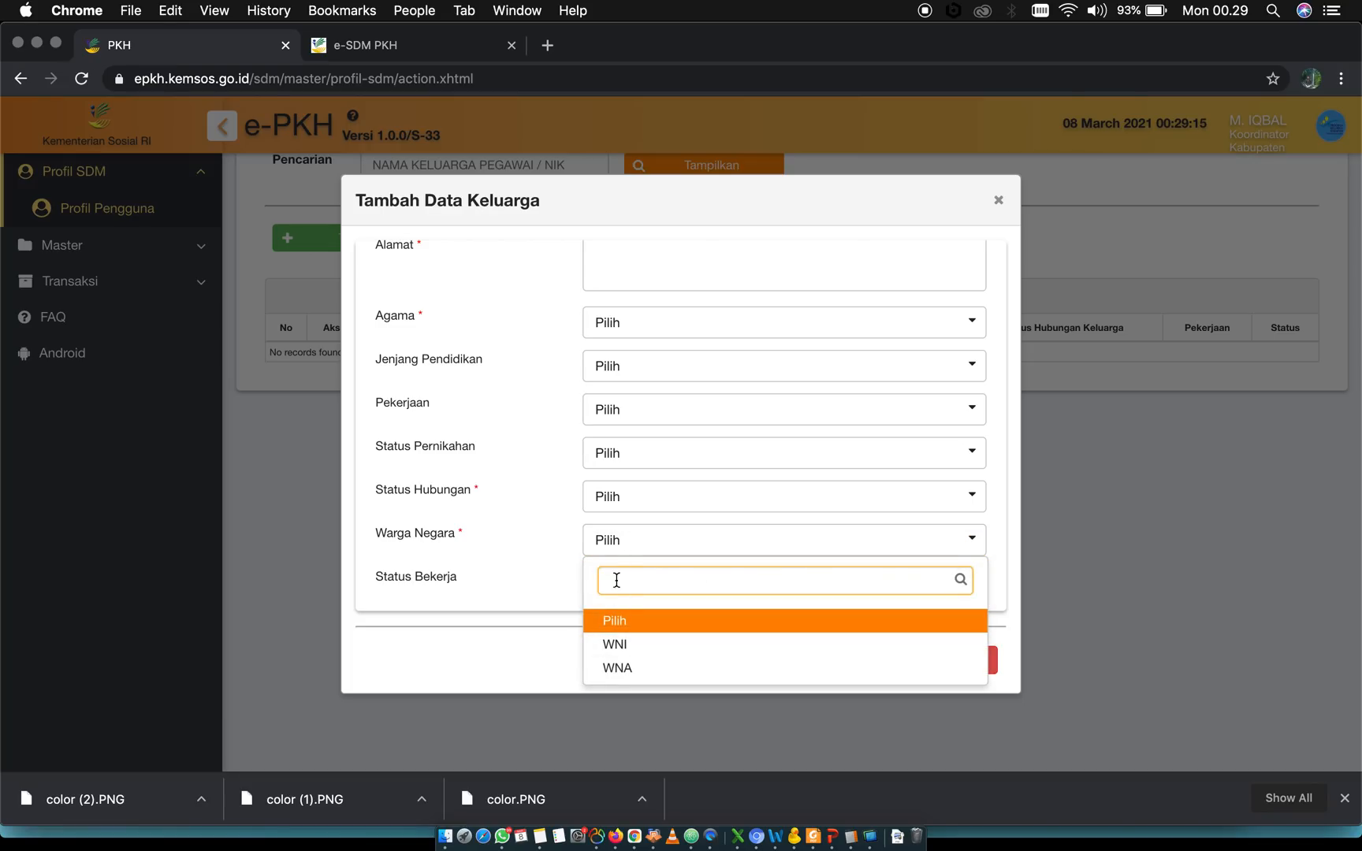
pyautogui.click(623, 509)
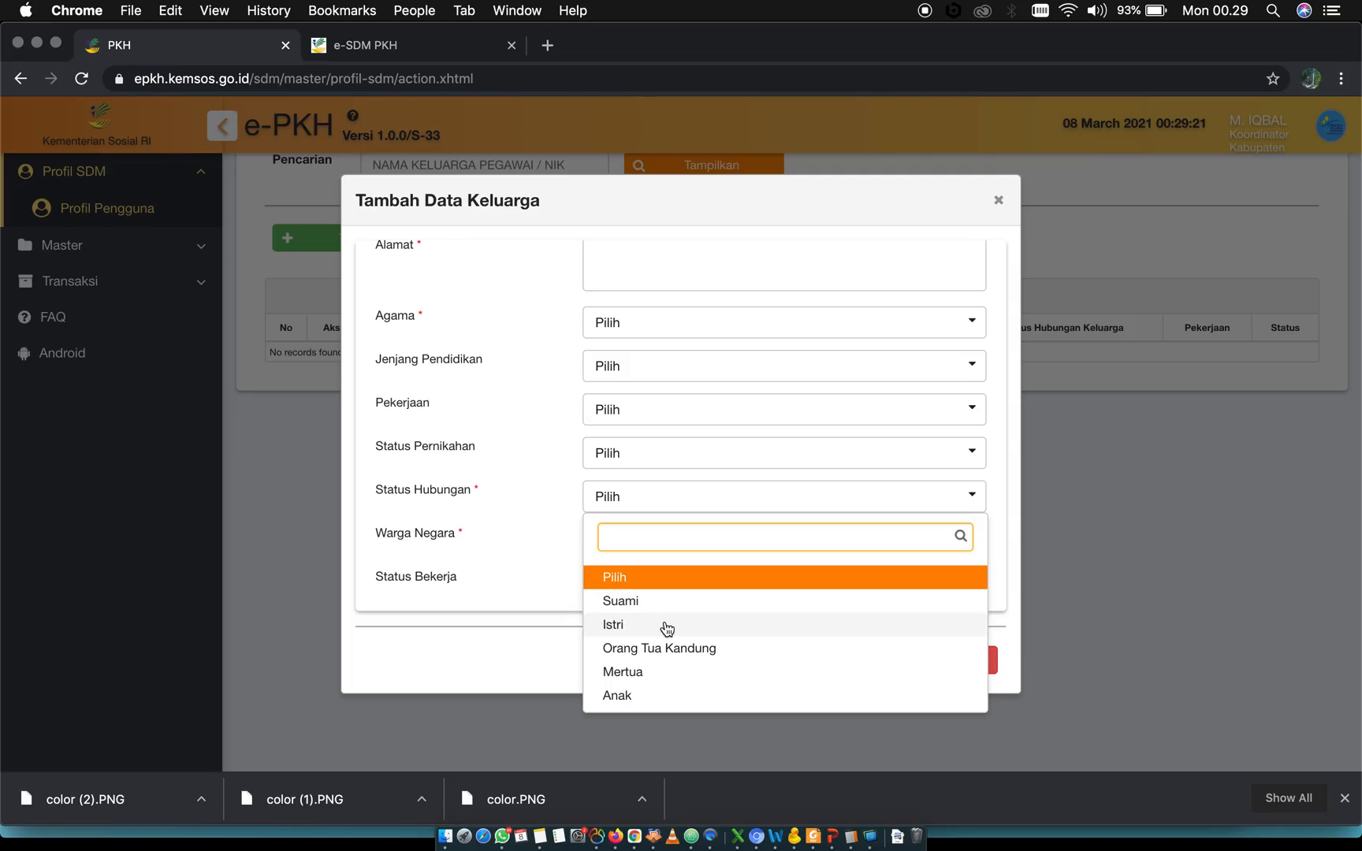
pyautogui.click(533, 668)
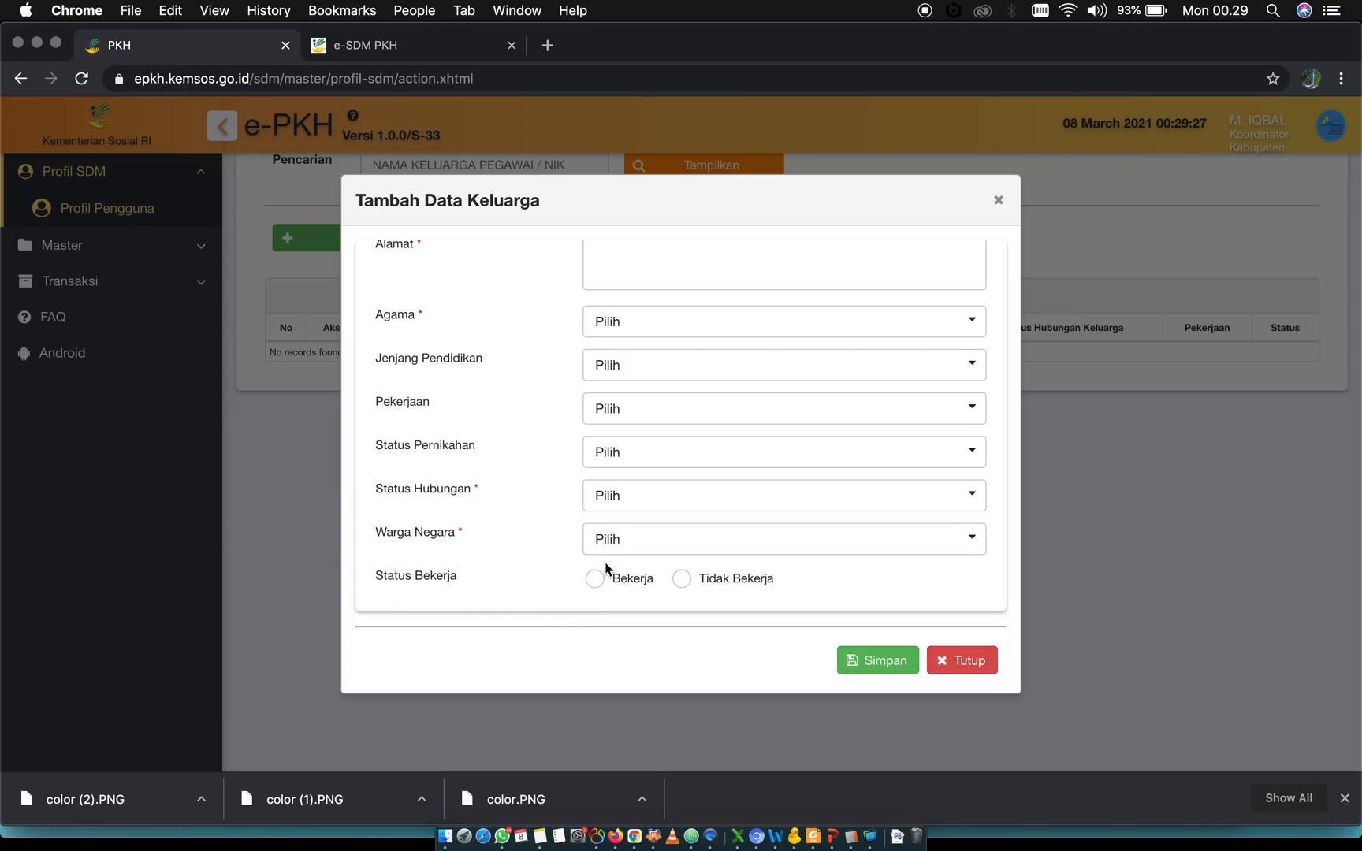
# Try Status Bekerja as both Bekerja and Tidak Bekerja, and close the Tambah Data Keluarga form without saving
pyautogui.scroll(2, 607, 567)
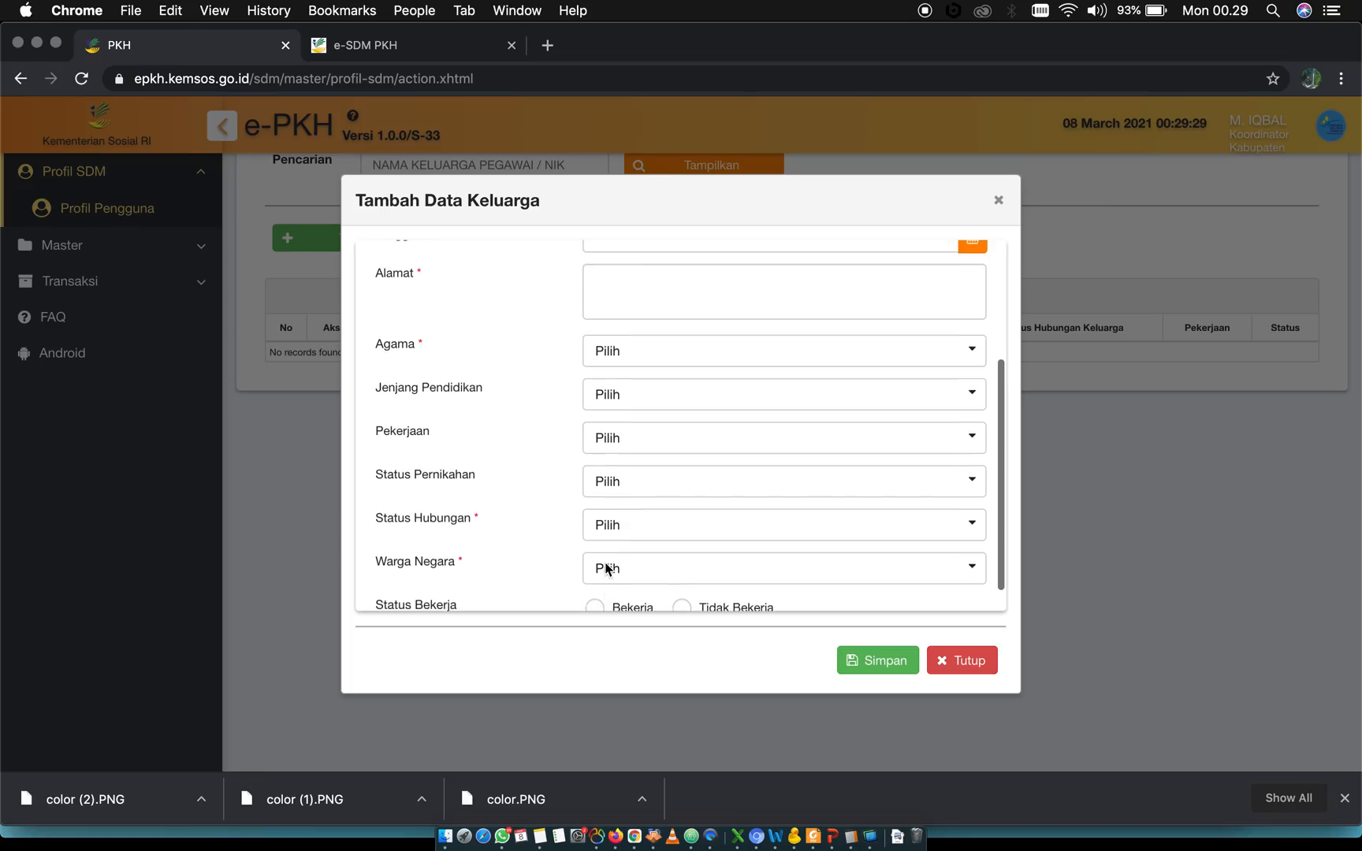
pyautogui.scroll(-2, 609, 561)
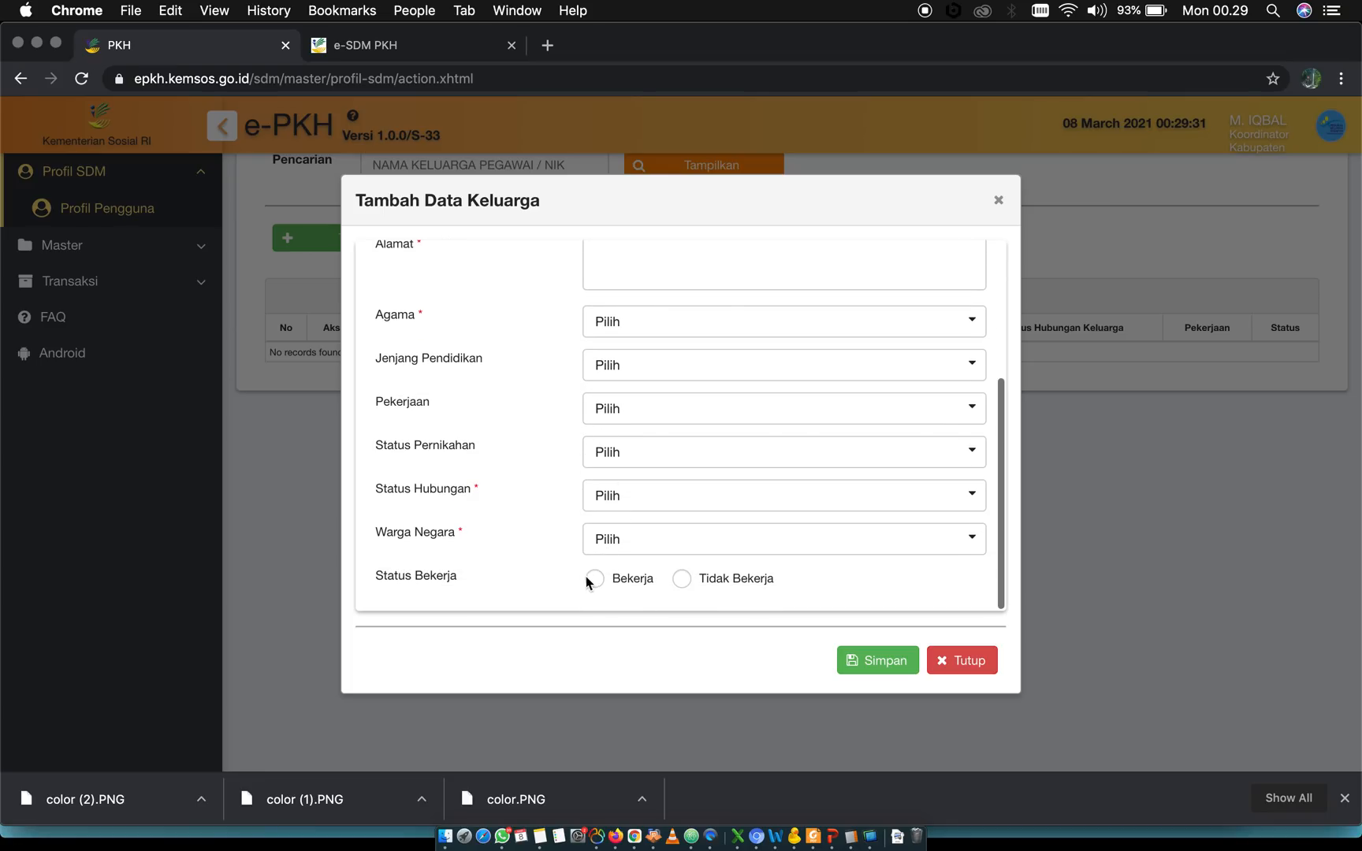
pyautogui.click(596, 582)
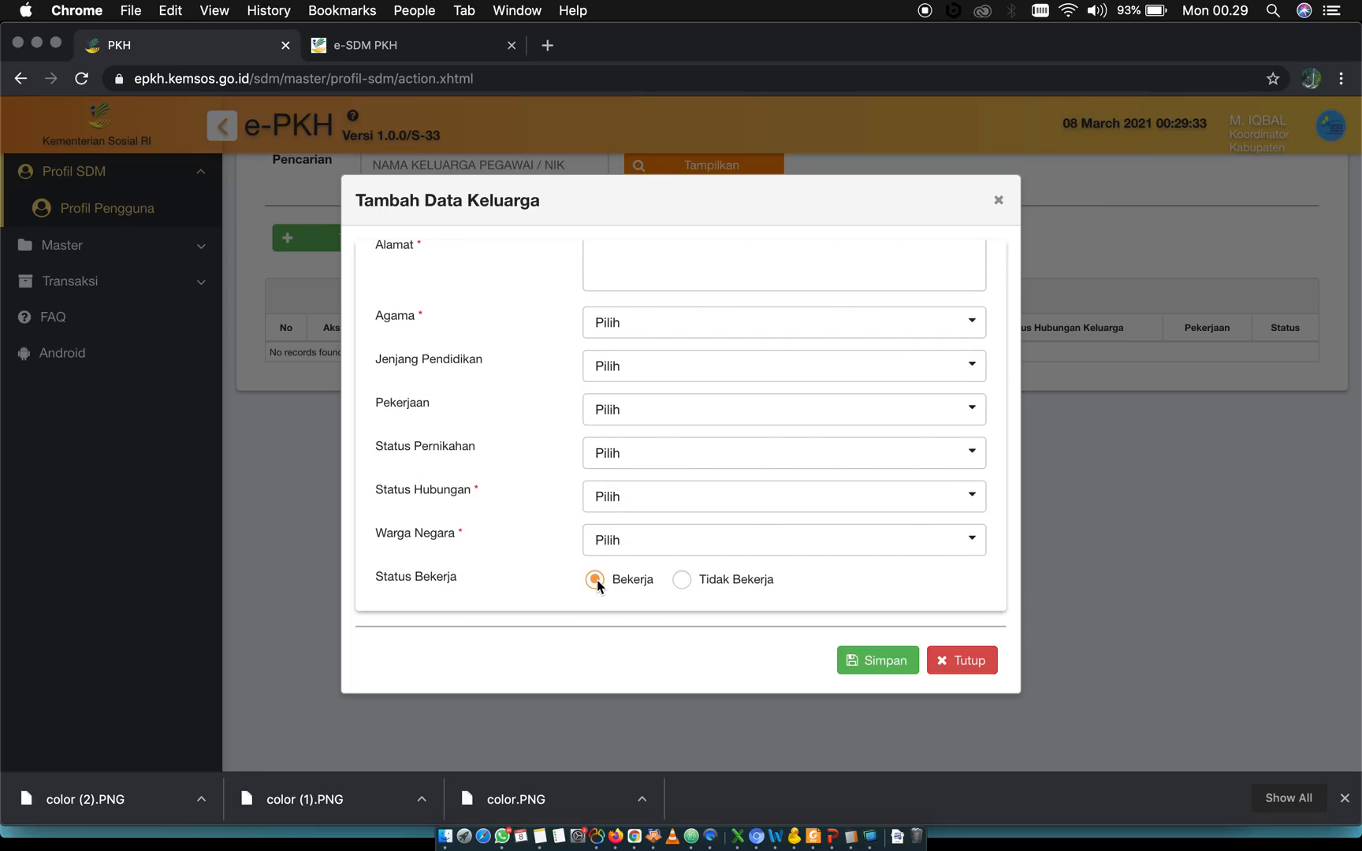
pyautogui.click(681, 583)
pyautogui.click(593, 581)
pyautogui.click(682, 581)
pyautogui.click(970, 662)
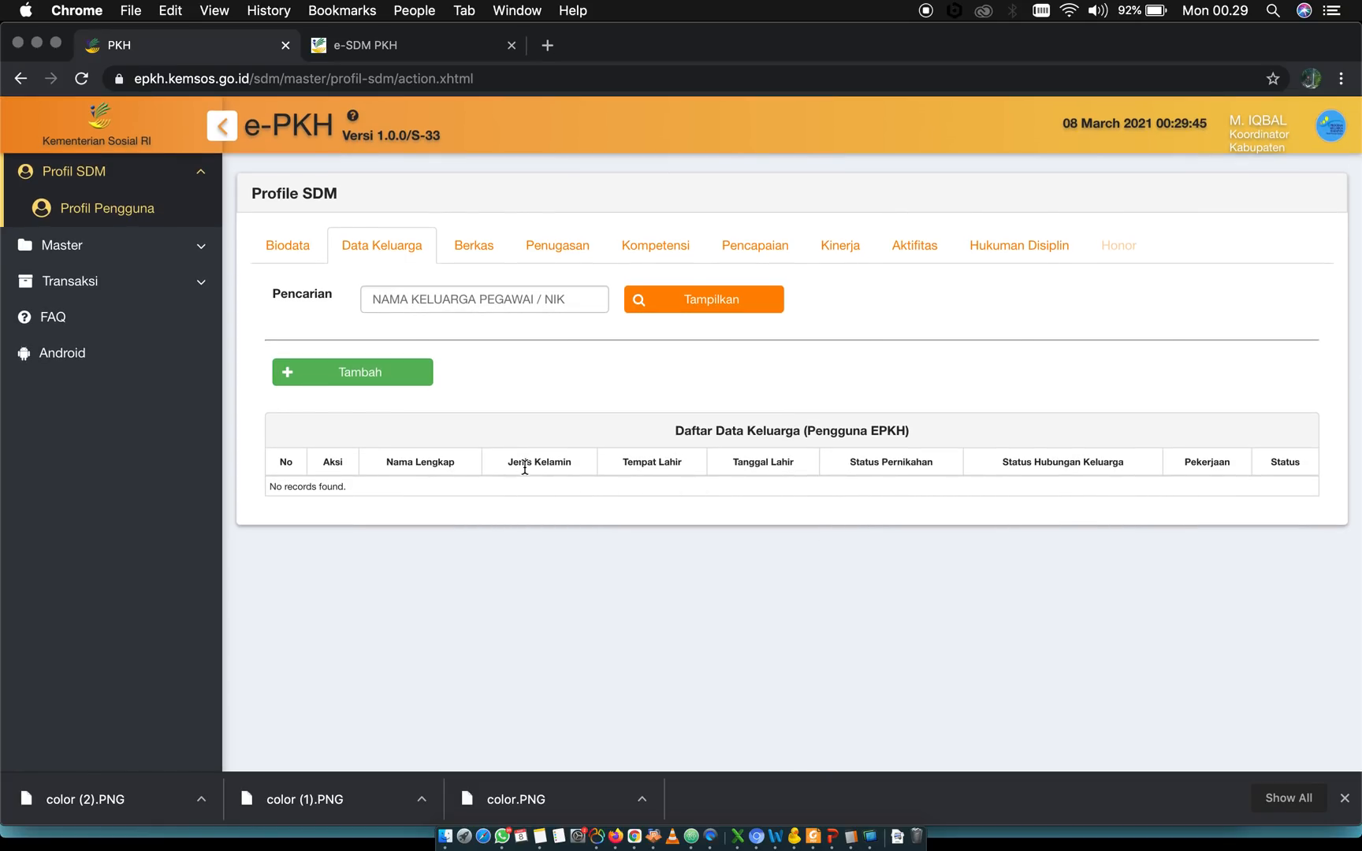
# Return to the Biodata section and review its Data Keluarga block, including Jumlah Anak and Status Kerja Istri
pyautogui.click(293, 251)
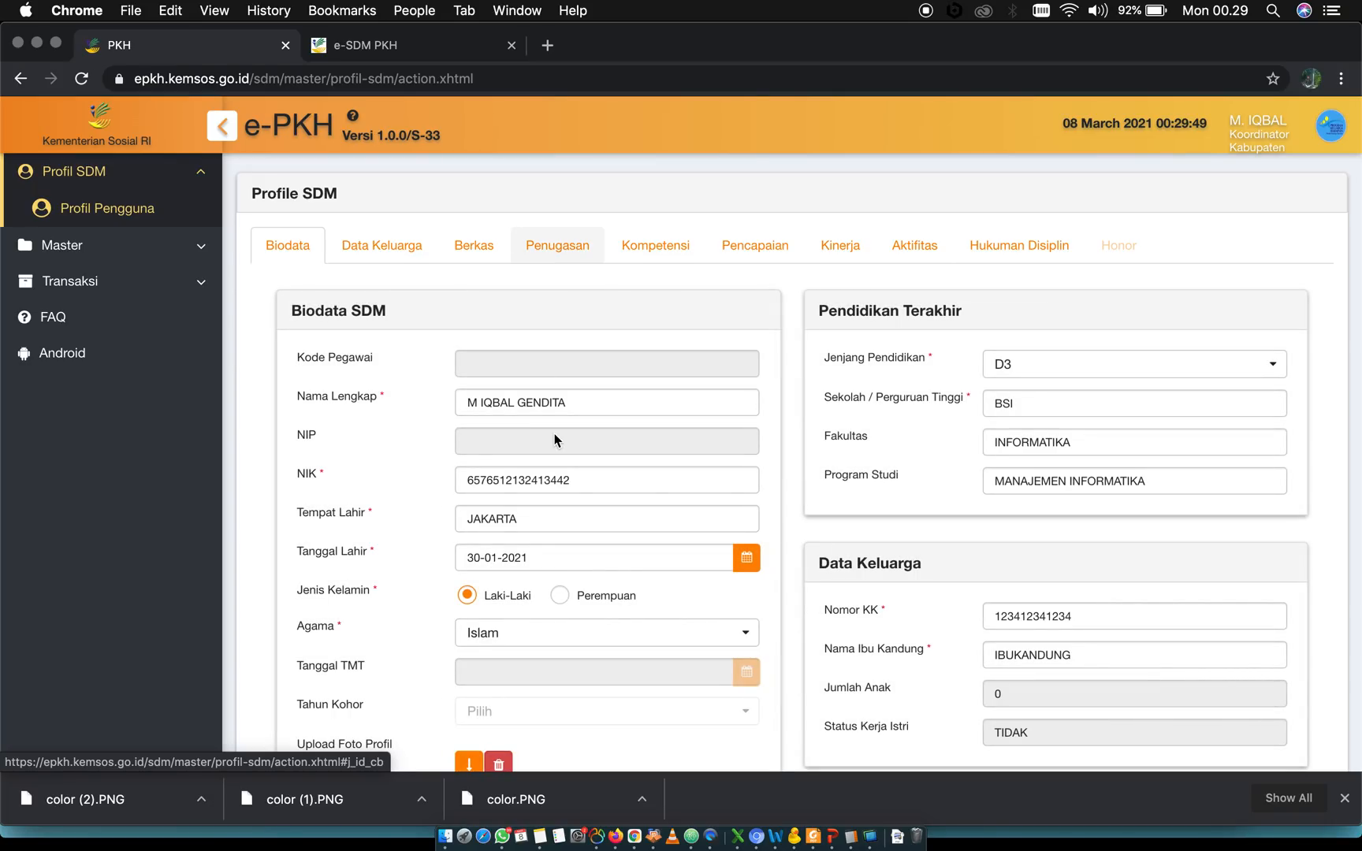
pyautogui.scroll(-6, 609, 606)
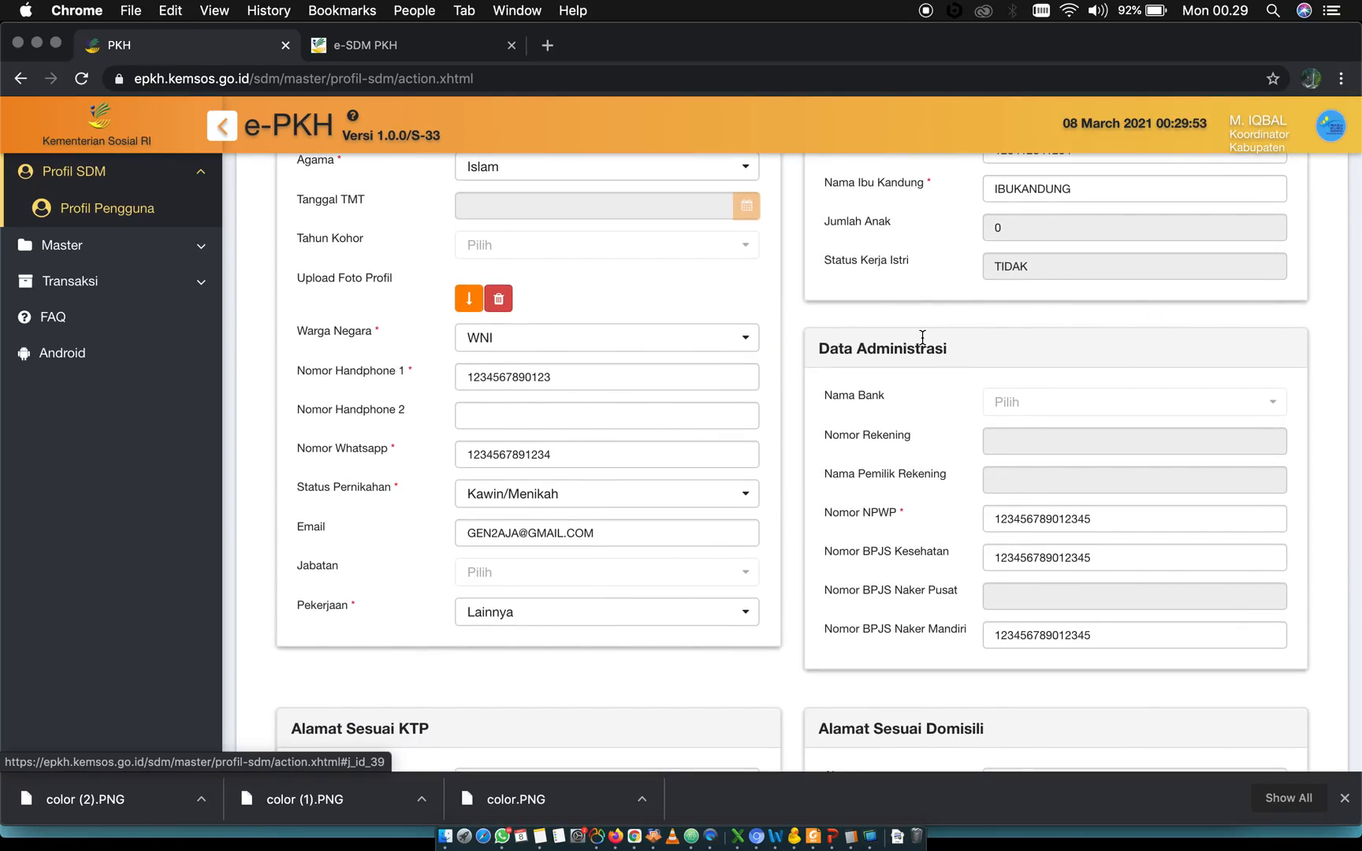
pyautogui.scroll(3, 974, 522)
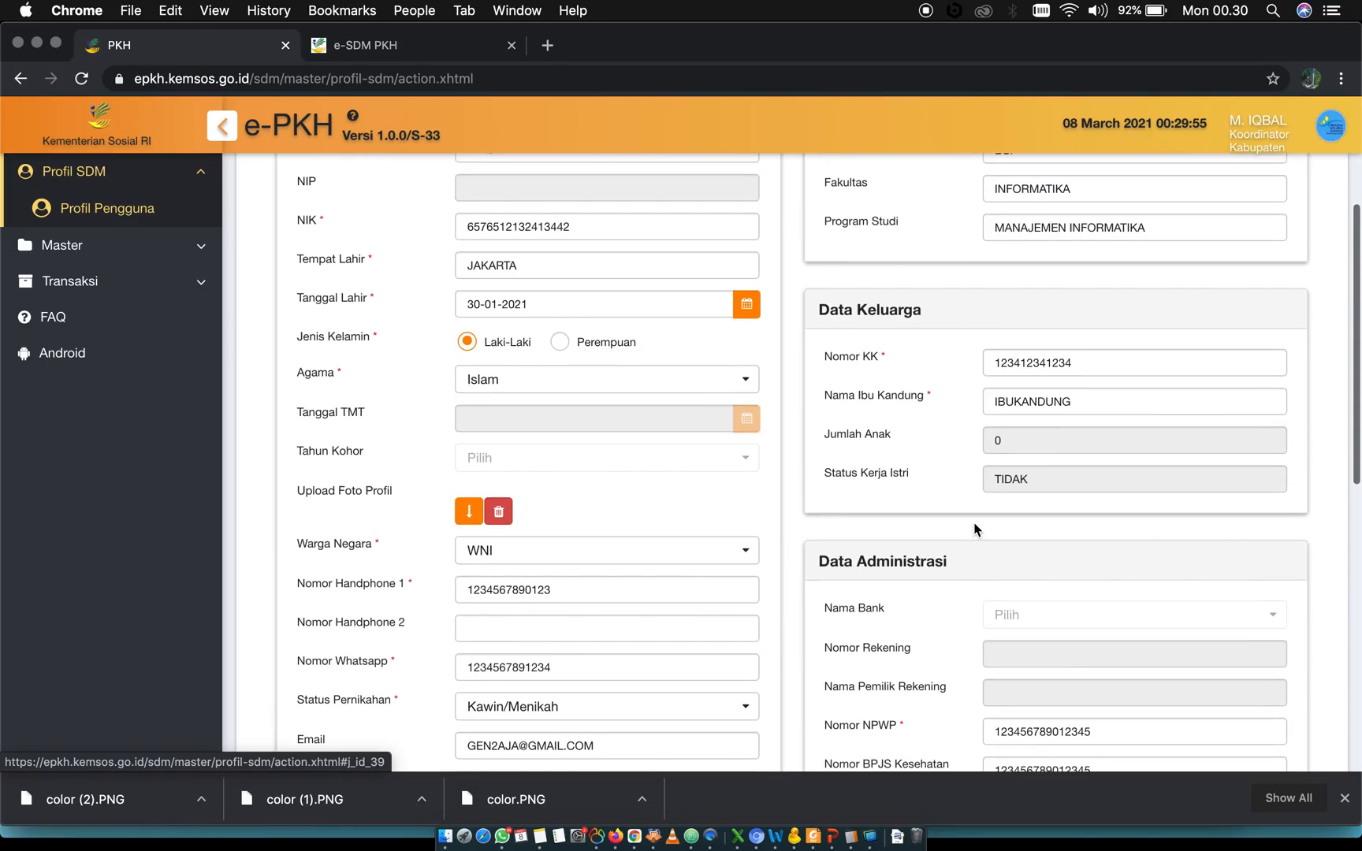
pyautogui.tripleClick(879, 309)
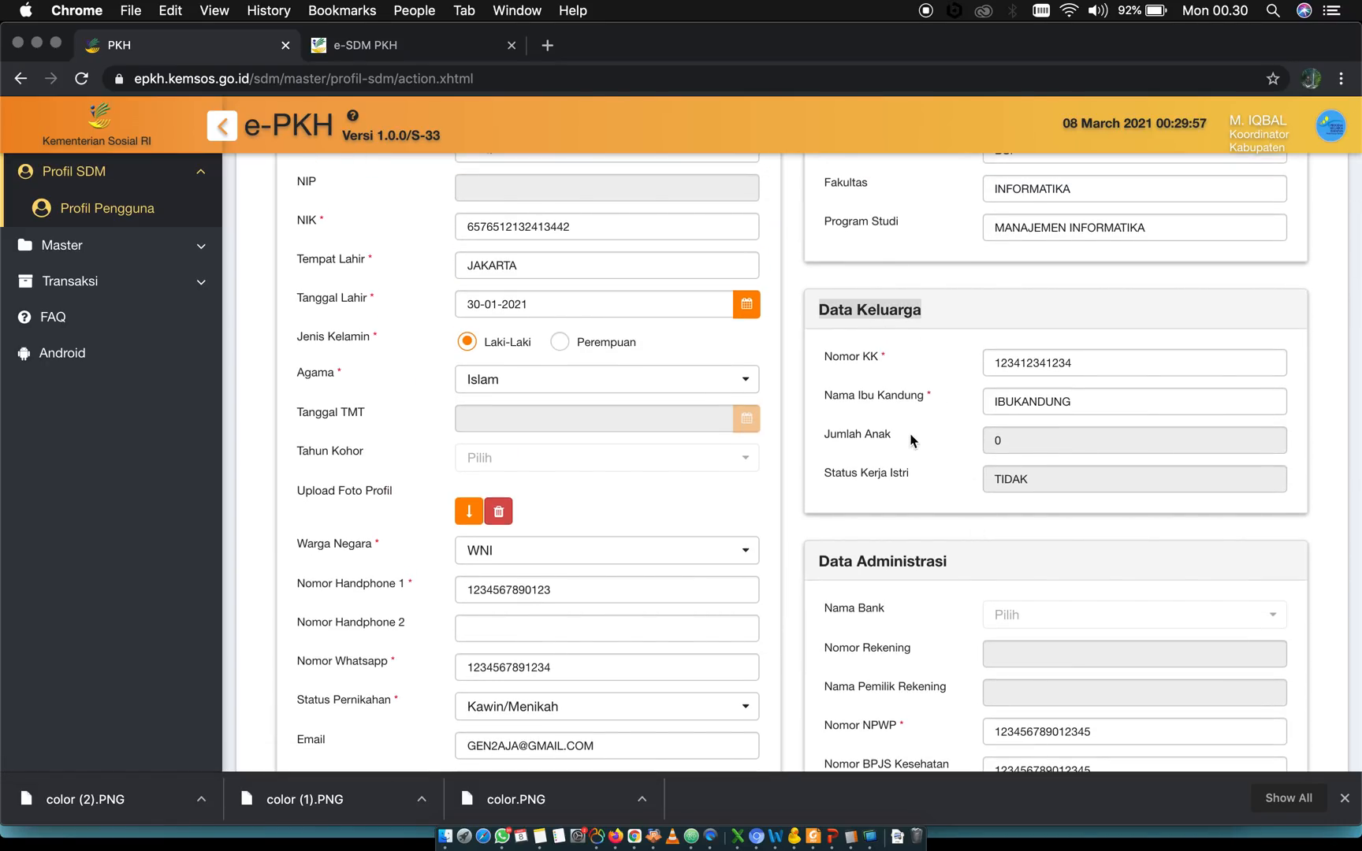
# Check the Jumlah Anak and Status Kerja Istri fields, including the wife's employment value, in the Data Keluarga block
pyautogui.tripleClick(875, 435)
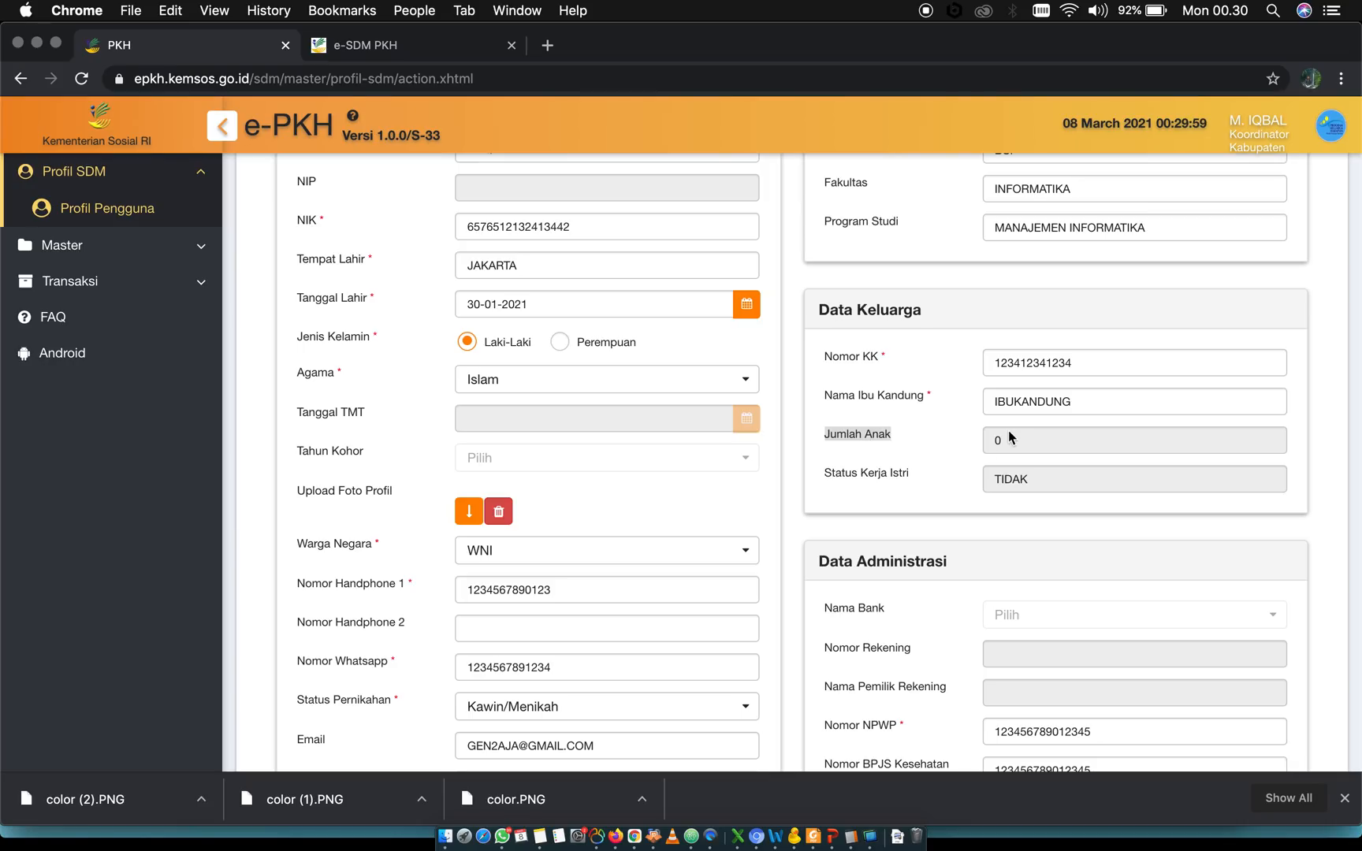
pyautogui.tripleClick(837, 483)
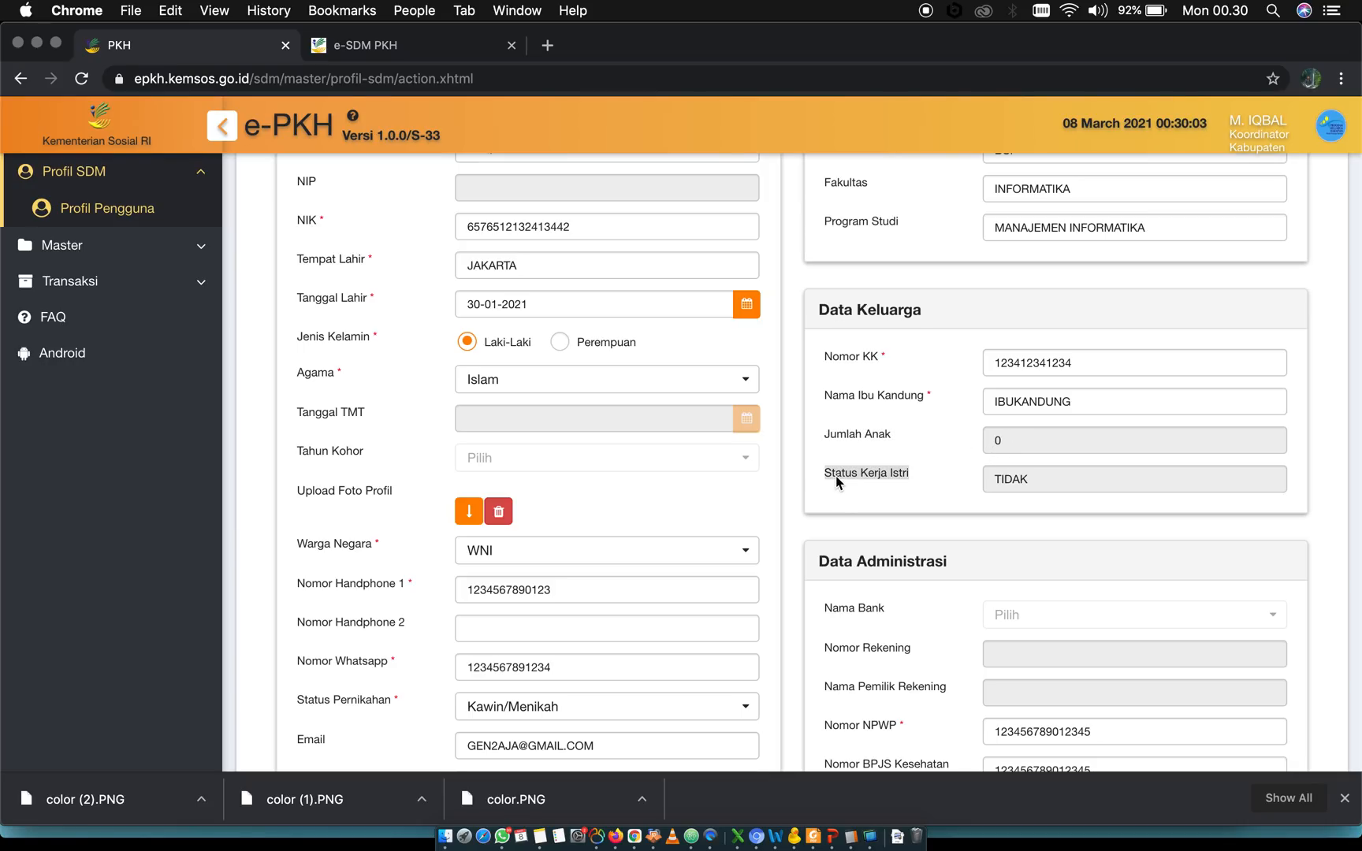
pyautogui.doubleClick(1022, 479)
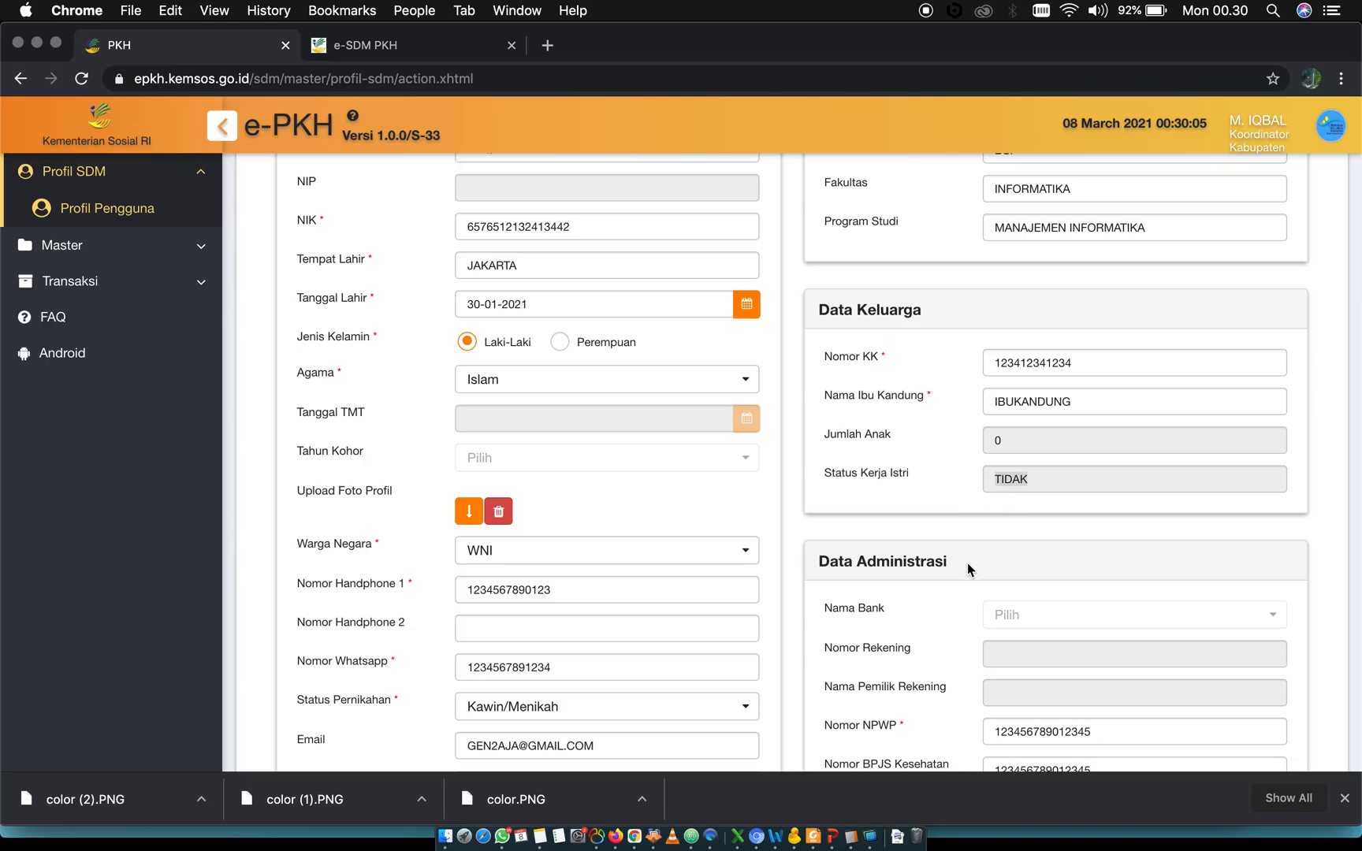
# Go to the Berkas section of the profile and bring up the Daftar Berkas through the Lengkapi Berkas Anda option
pyautogui.scroll(5, 967, 563)
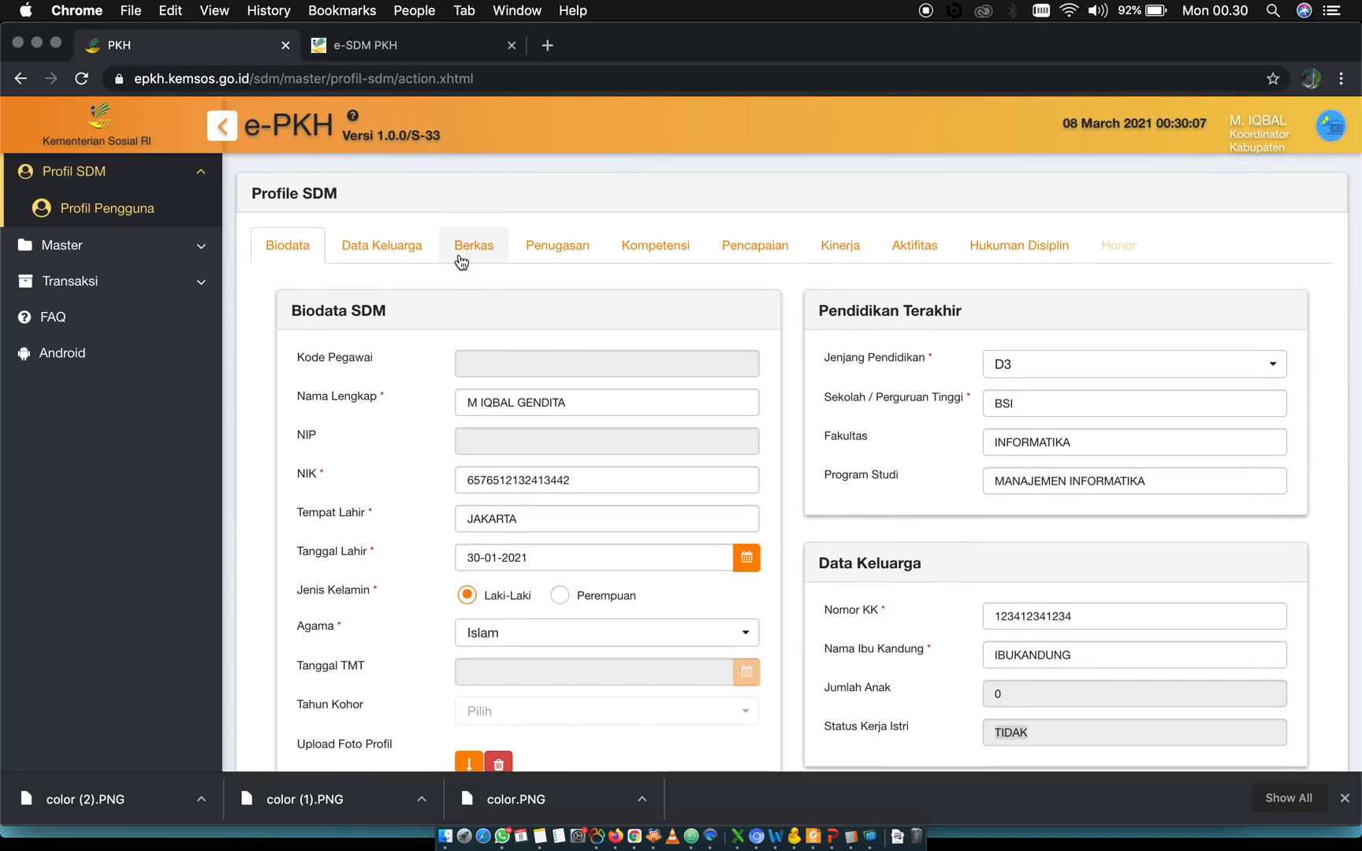
pyautogui.click(472, 254)
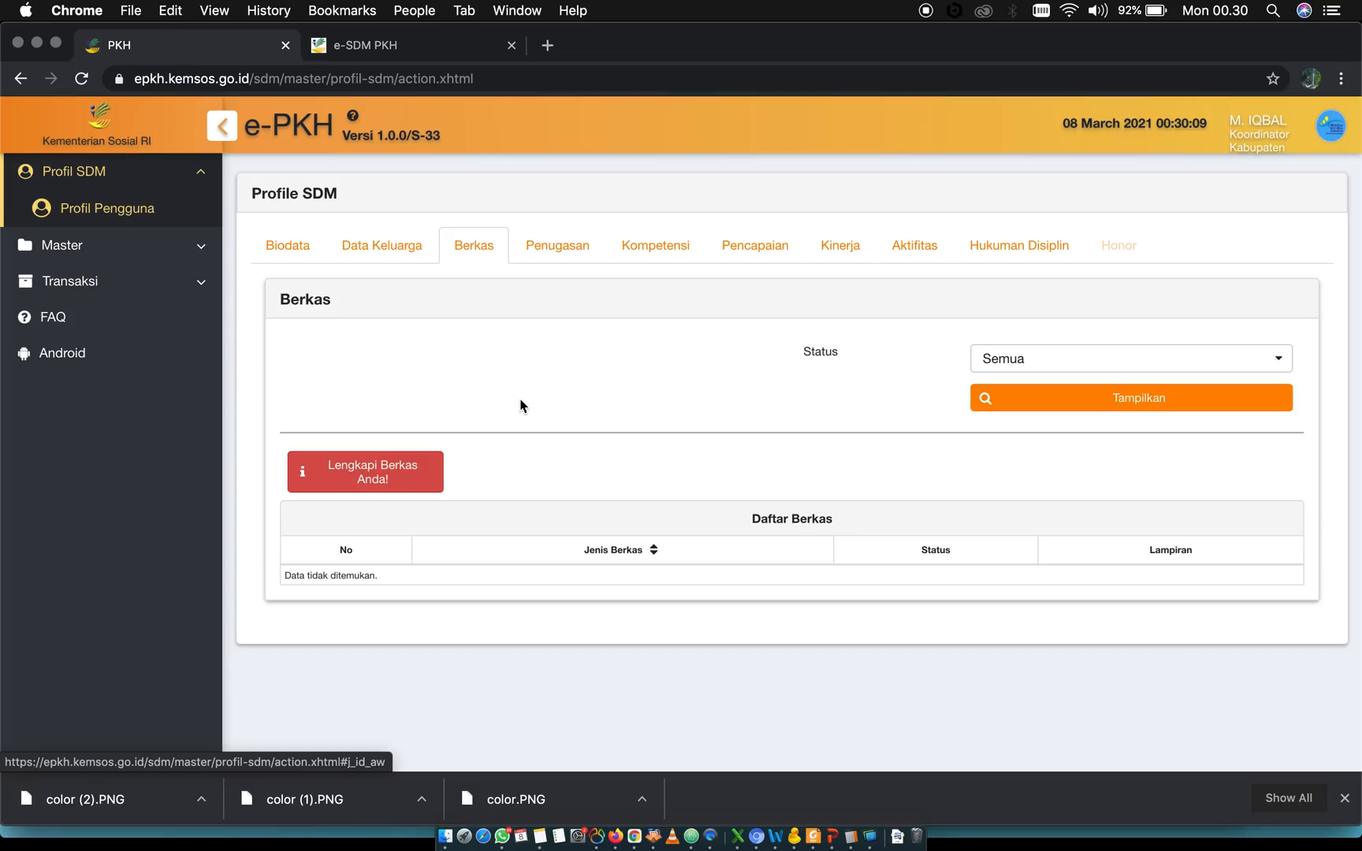
pyautogui.click(392, 466)
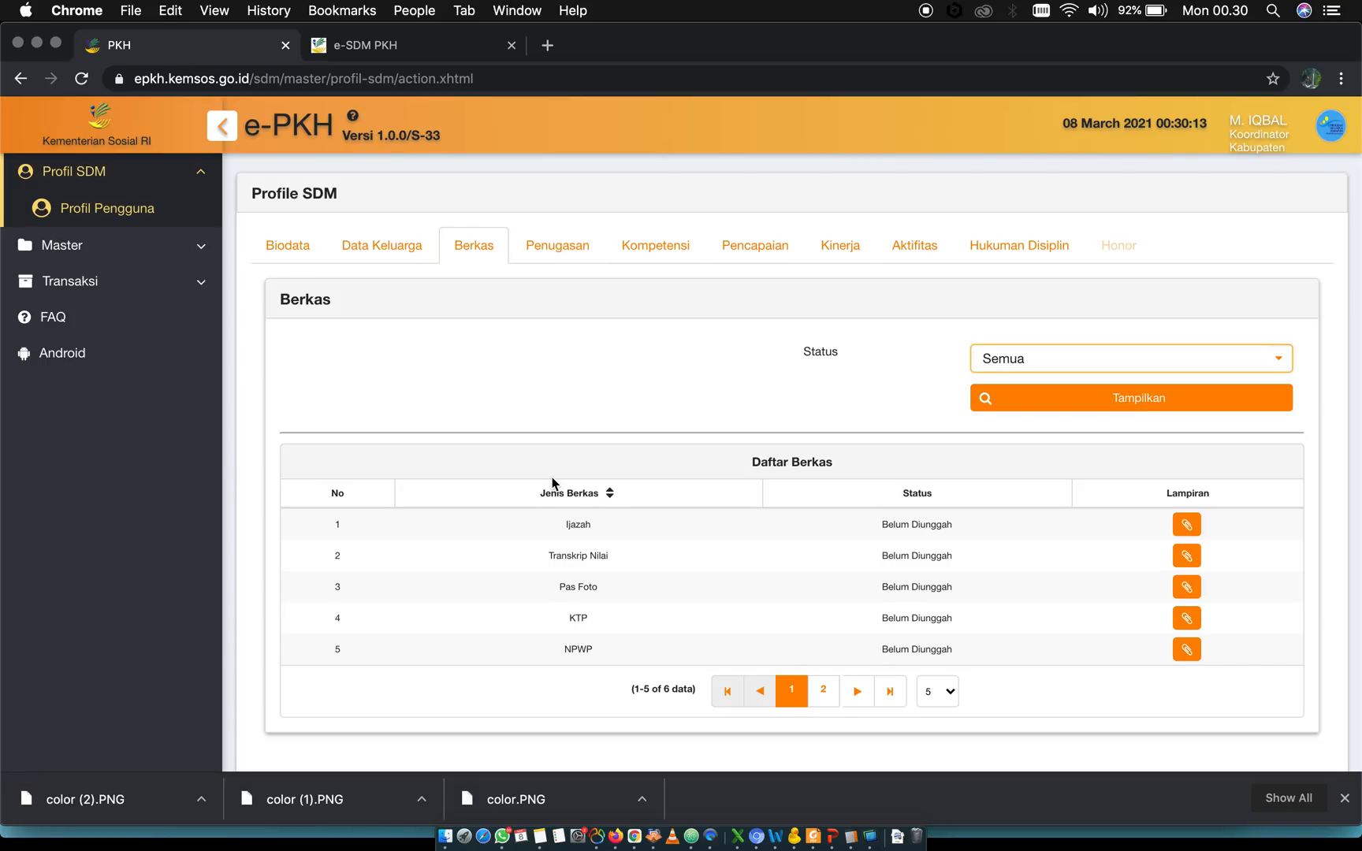
pyautogui.scroll(-3, 553, 477)
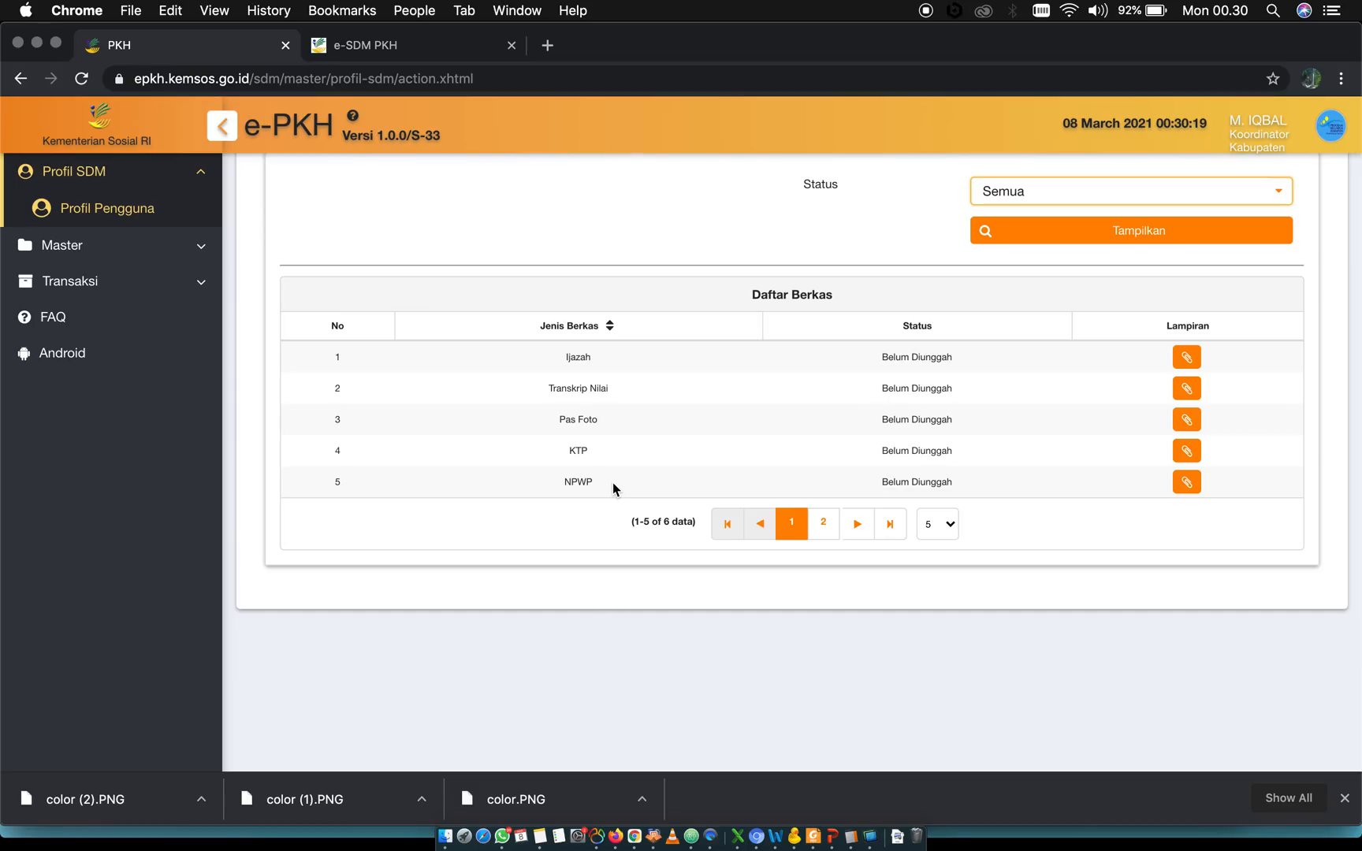
# Switch to e-SDM PKH, review the document upload statuses in its Berkas section, and return to e-PKH
pyautogui.click(389, 48)
pyautogui.click(335, 234)
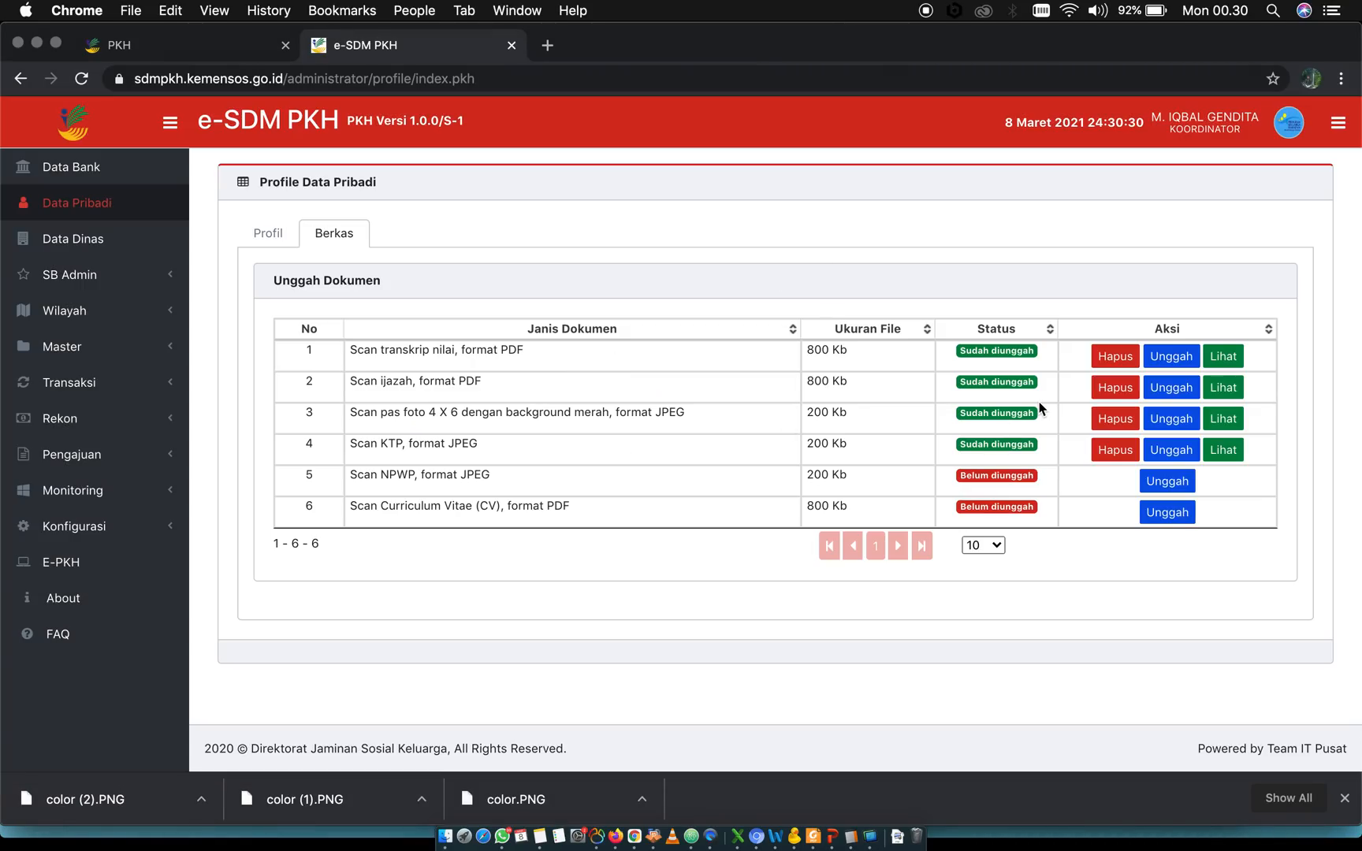
pyautogui.click(185, 42)
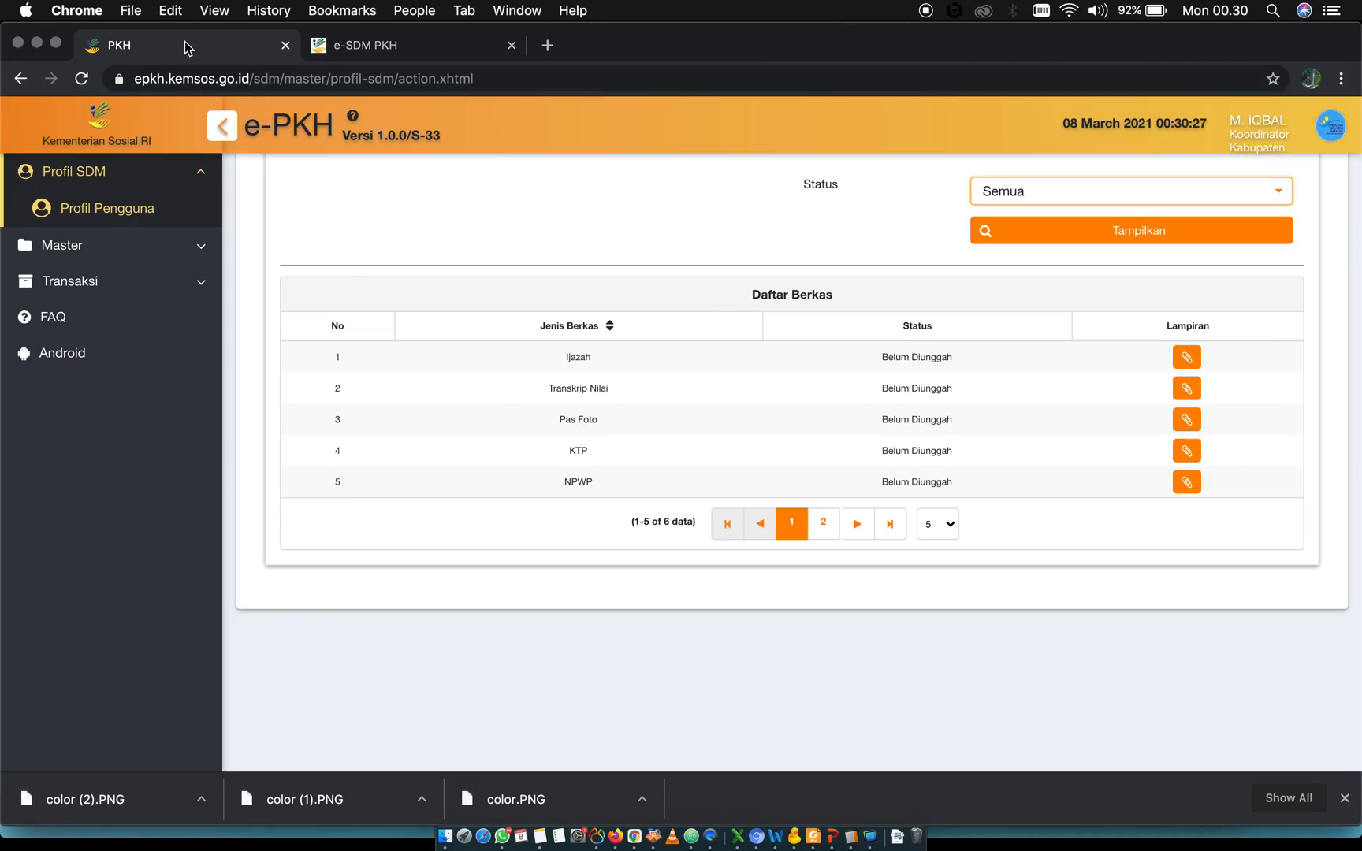
# Open the Penugasan section and review its Riwayat SK Penetapan table
pyautogui.scroll(3, 782, 334)
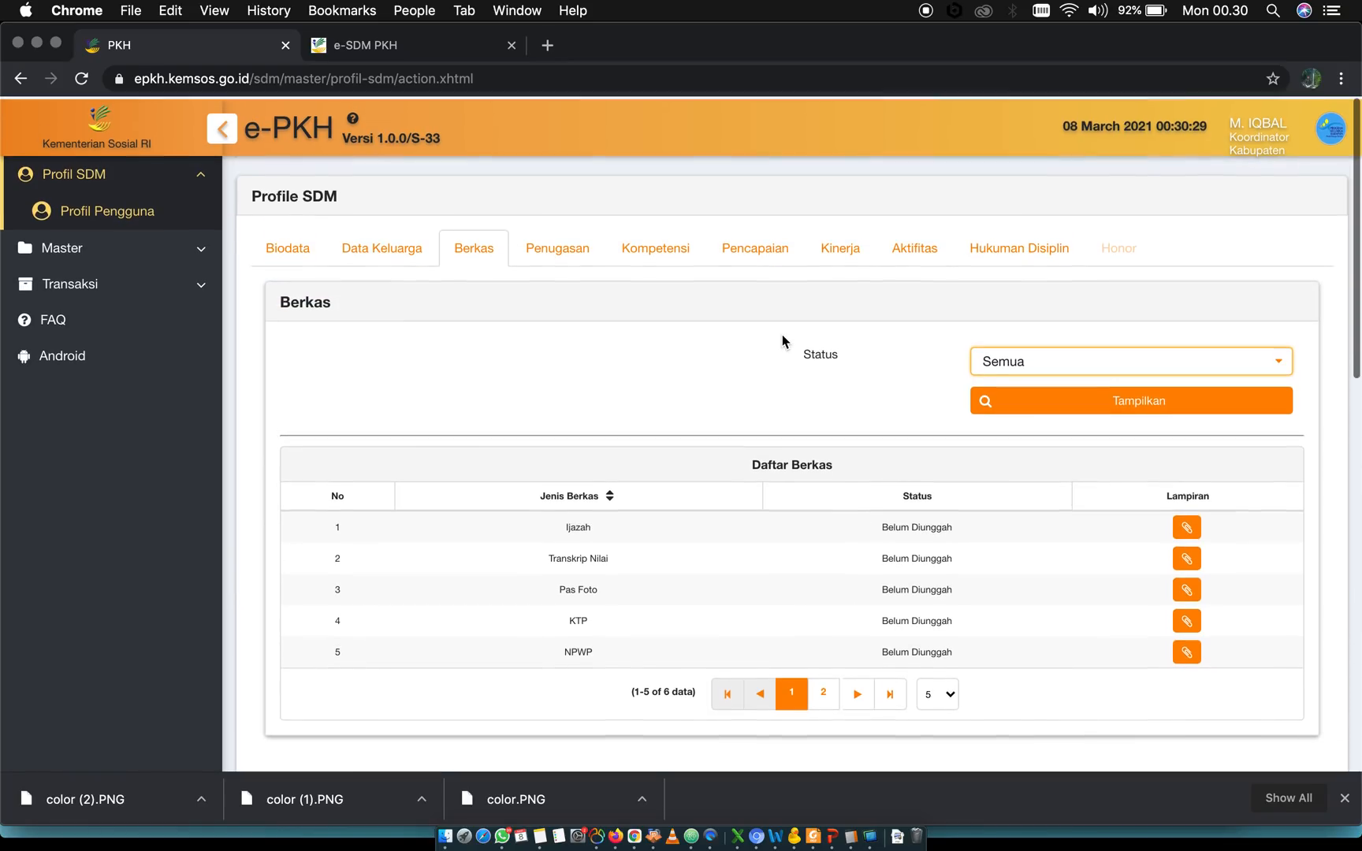
pyautogui.click(555, 253)
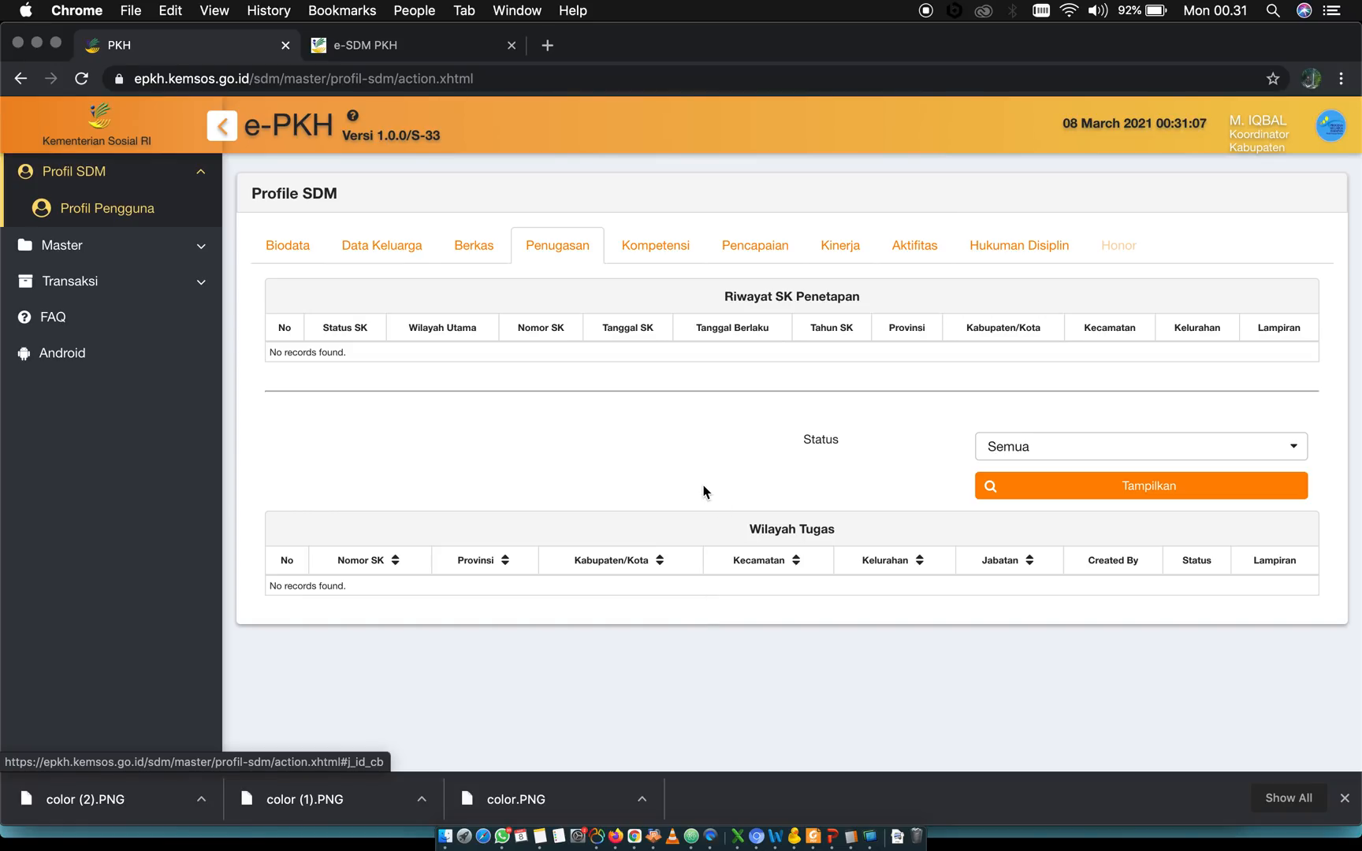
pyautogui.tripleClick(785, 297)
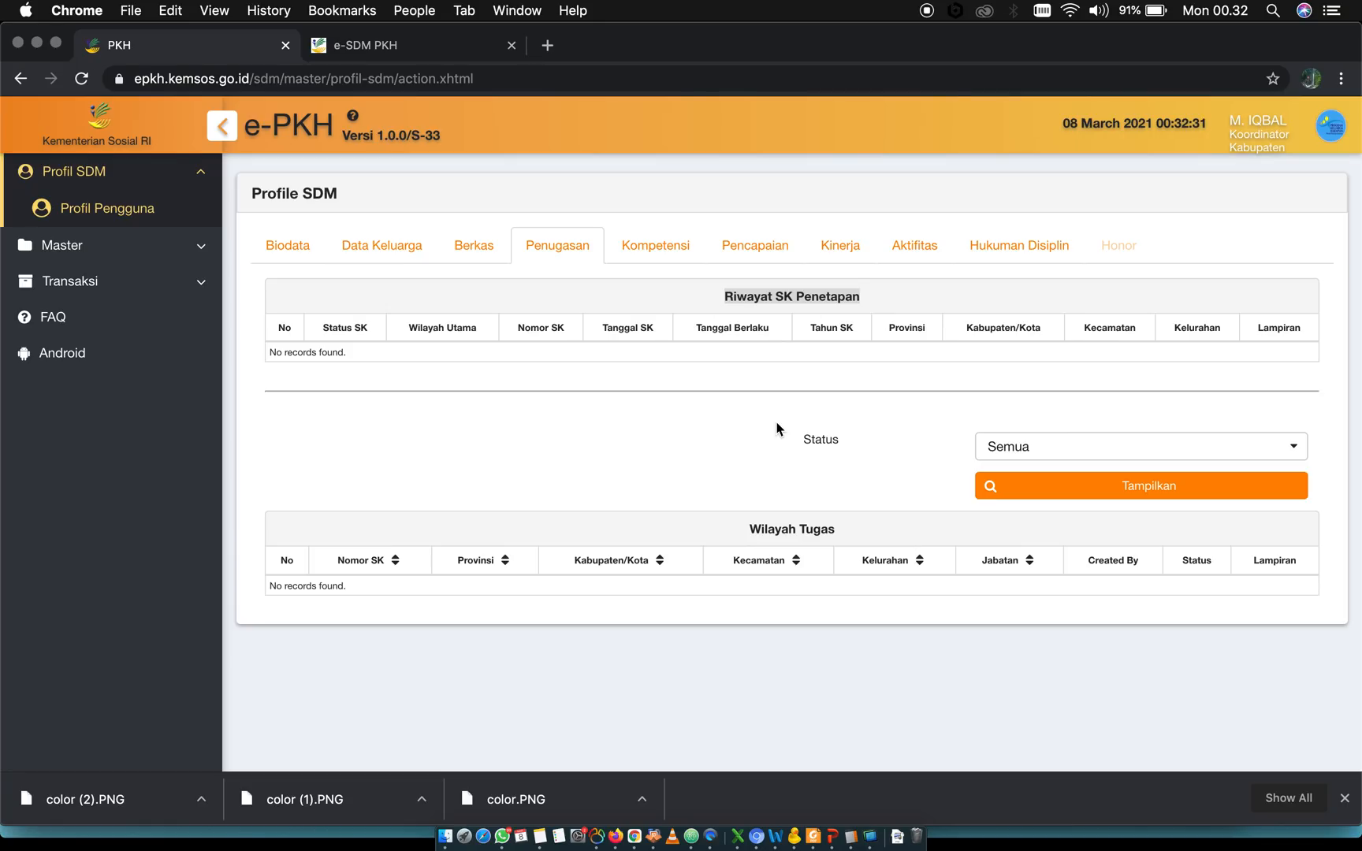
pyautogui.click(665, 353)
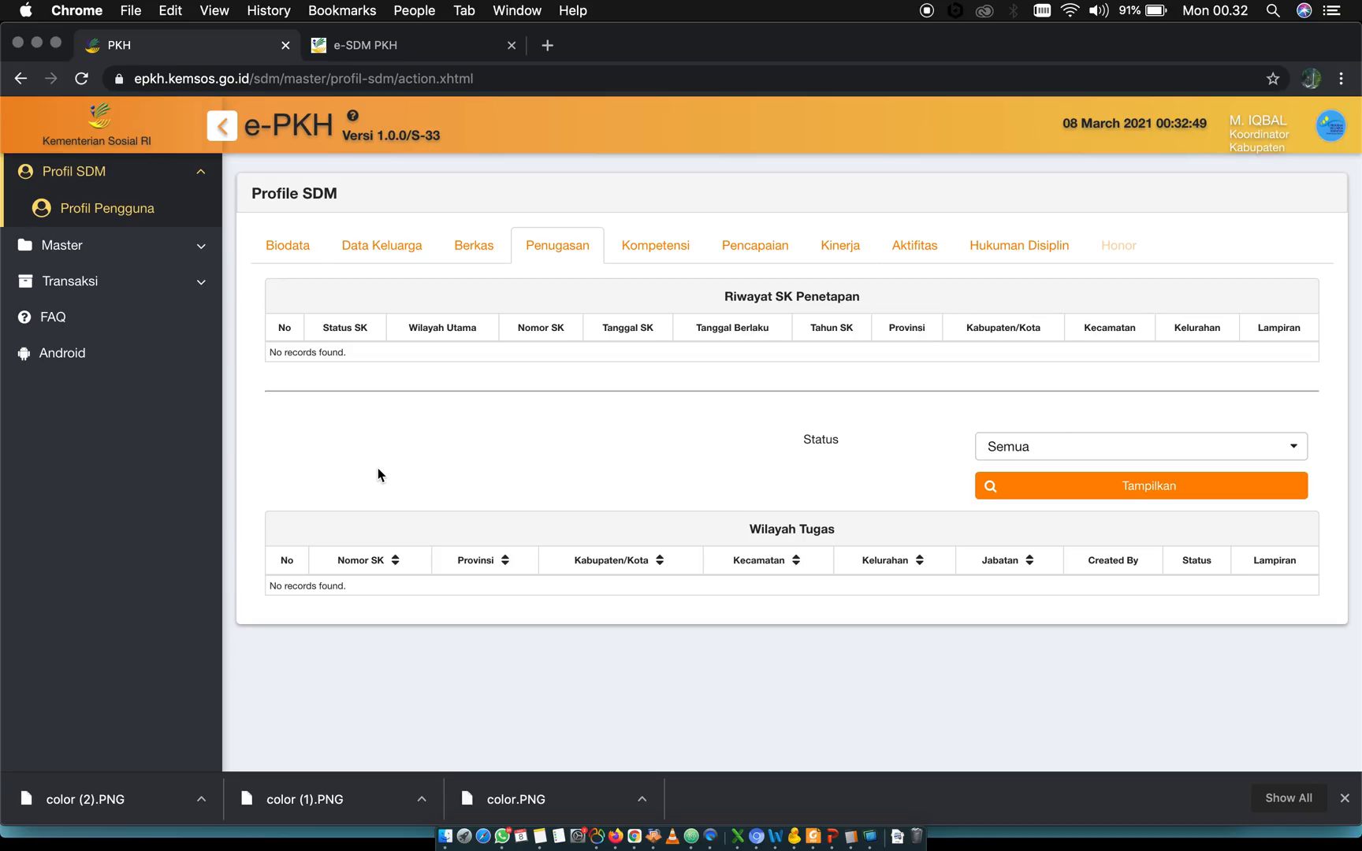
# Open the Tambah Data Kompetensi form in the Kompetensi section and examine the Kategori options without choosing any
pyautogui.click(641, 250)
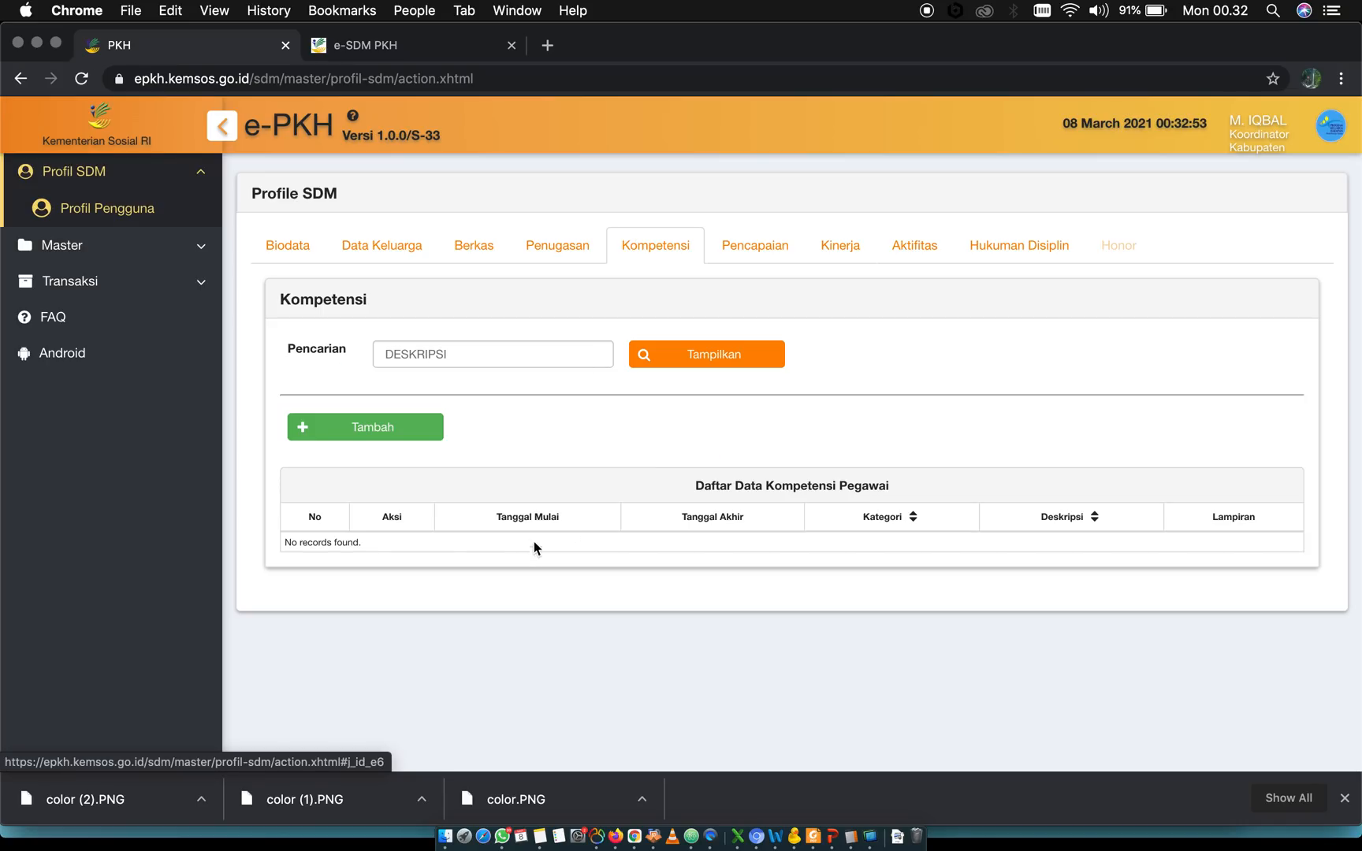
pyautogui.click(367, 433)
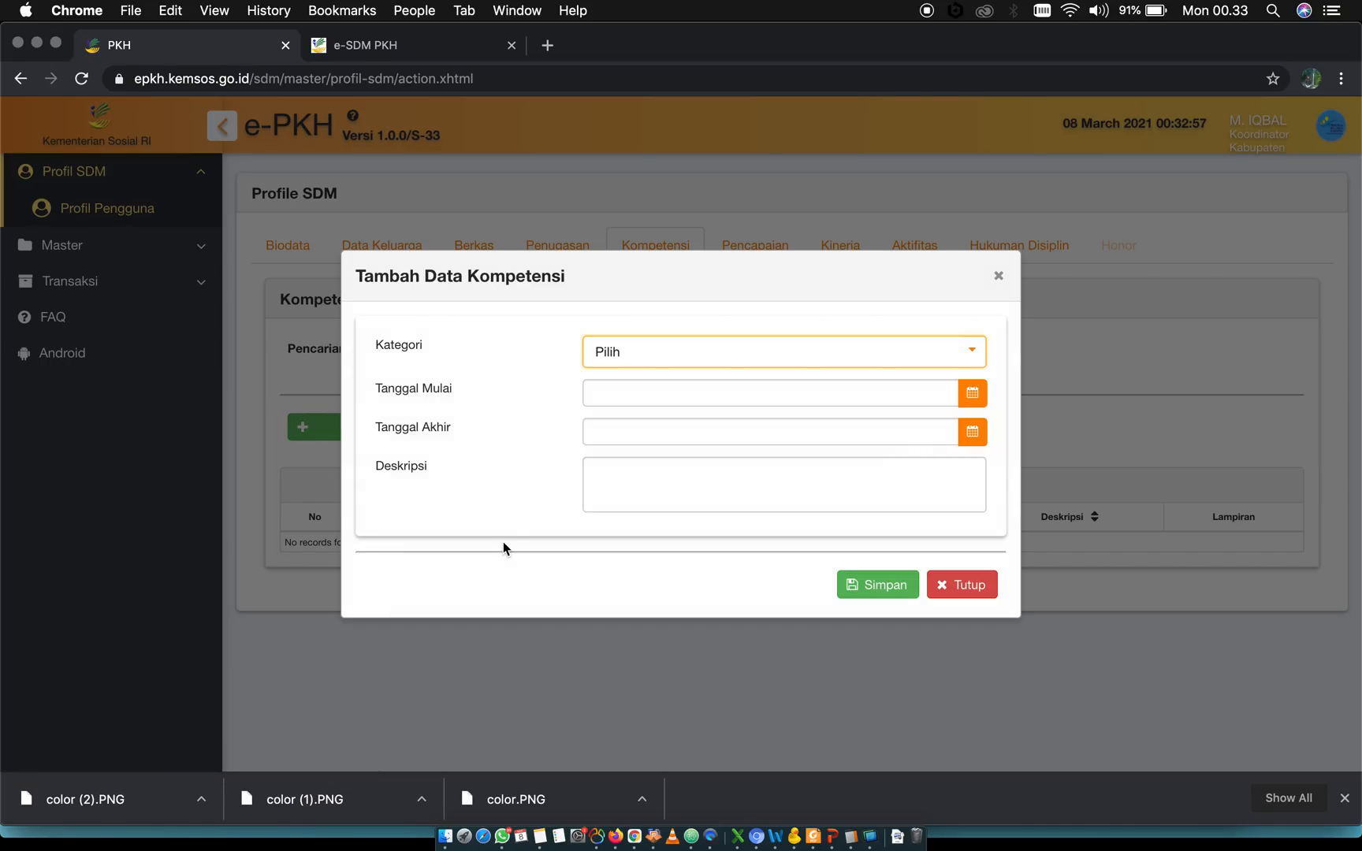
pyautogui.click(684, 351)
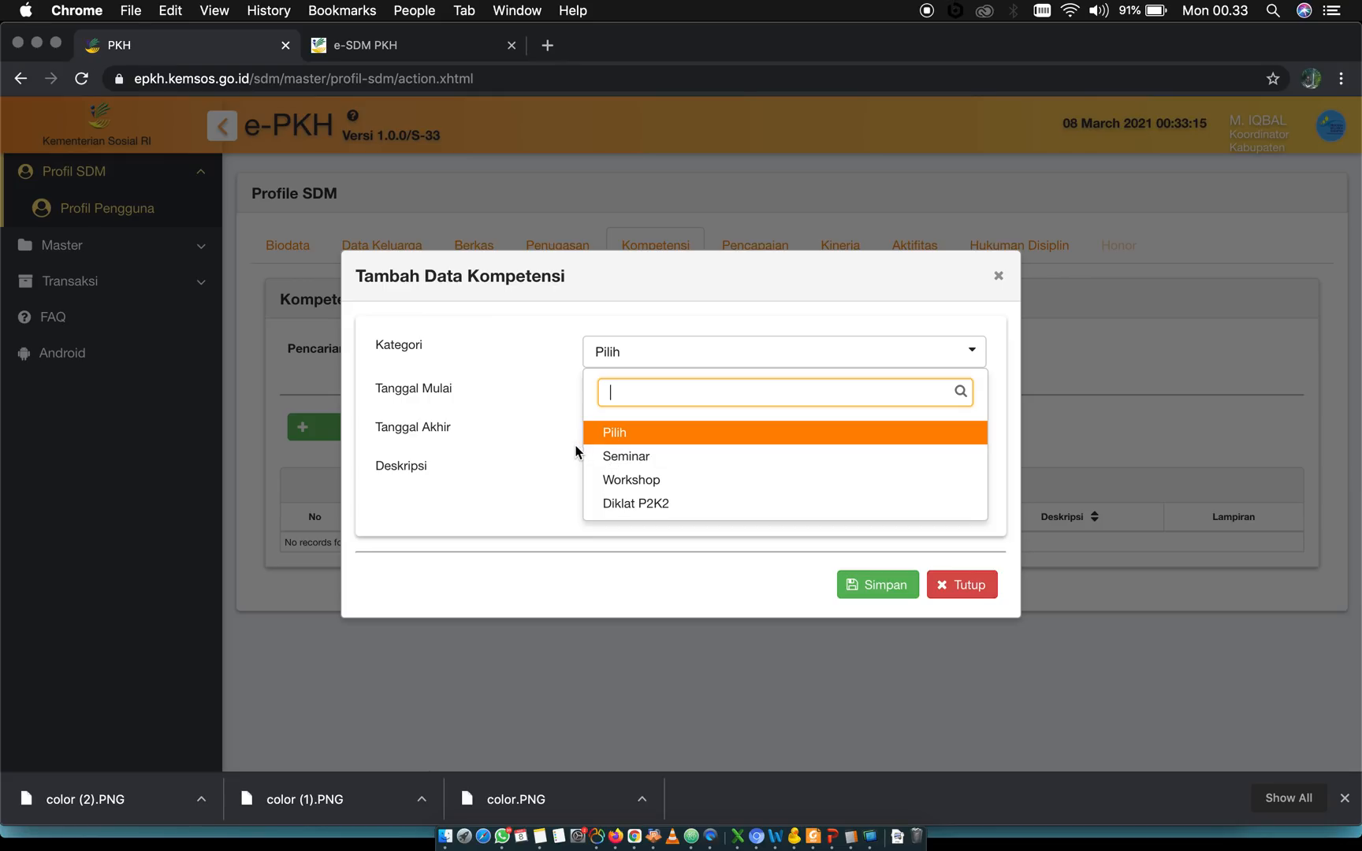
pyautogui.click(555, 446)
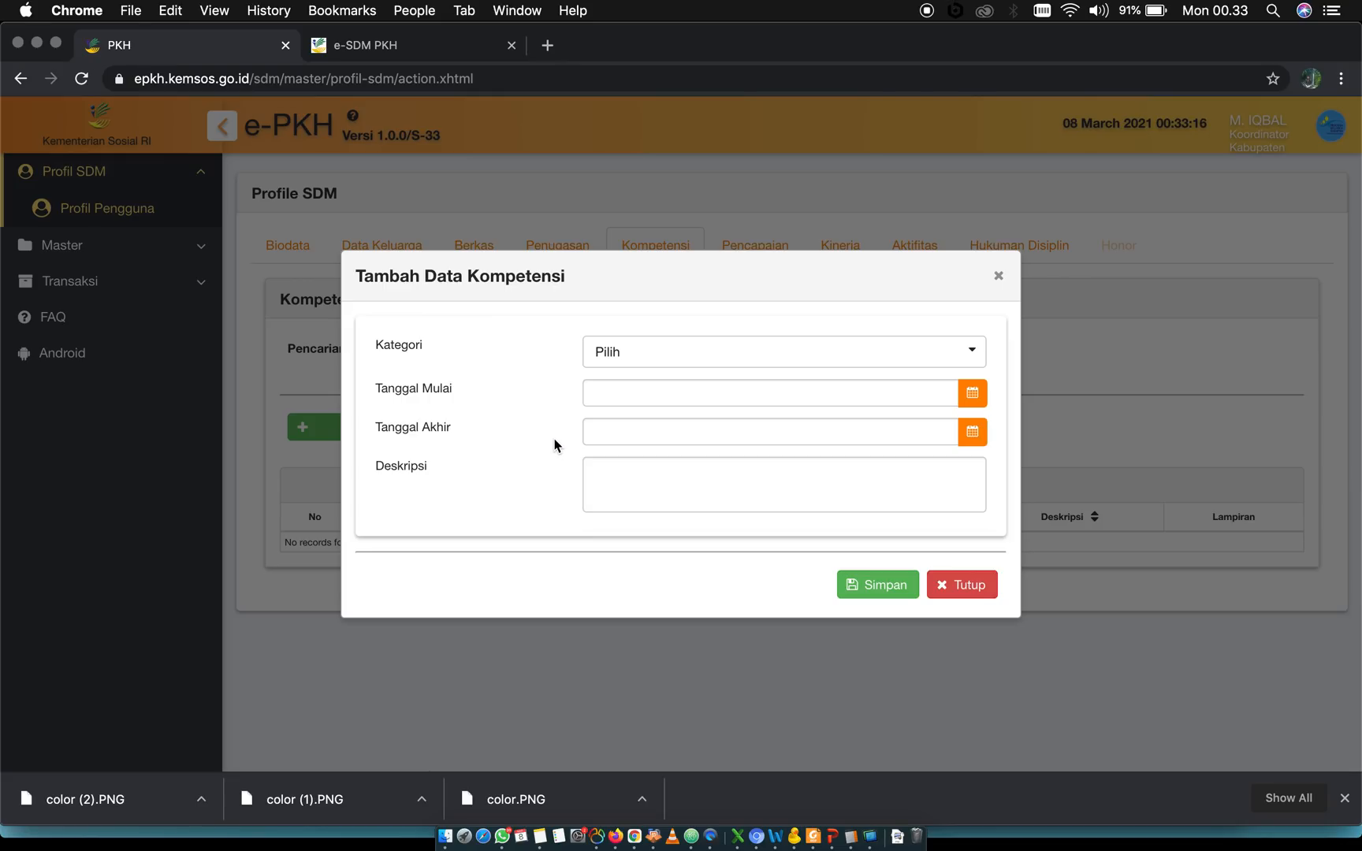
pyautogui.click(658, 362)
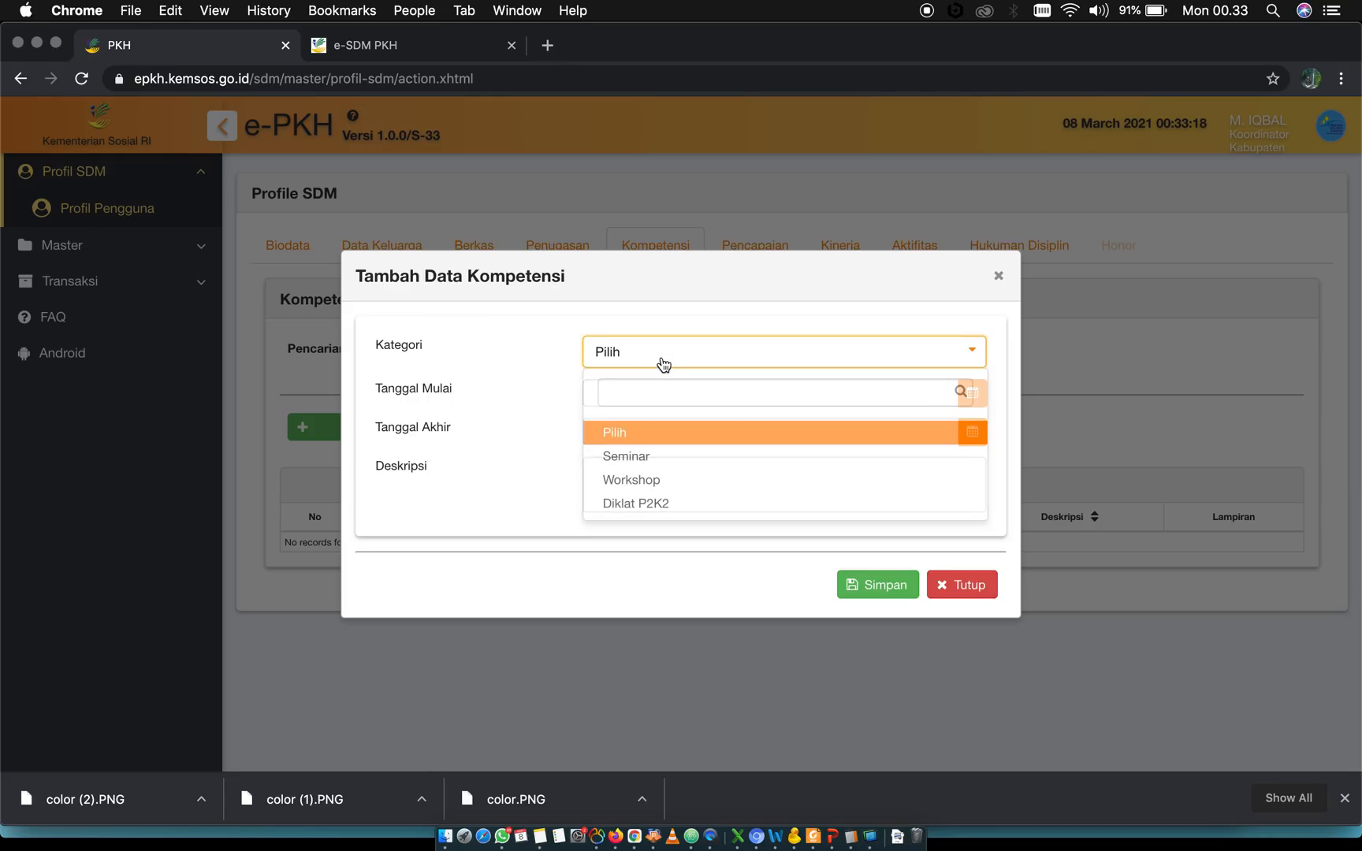
pyautogui.click(627, 321)
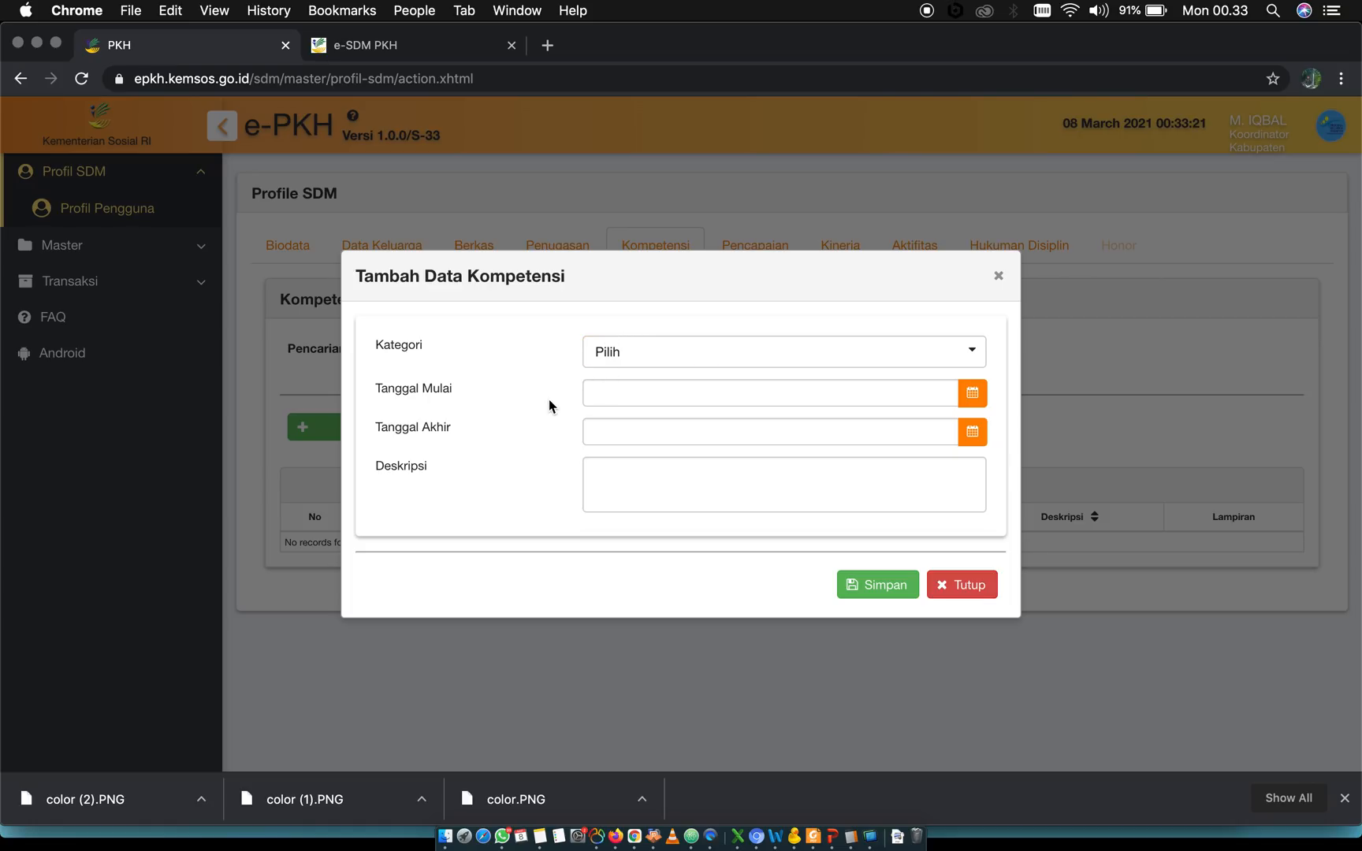
pyautogui.click(645, 357)
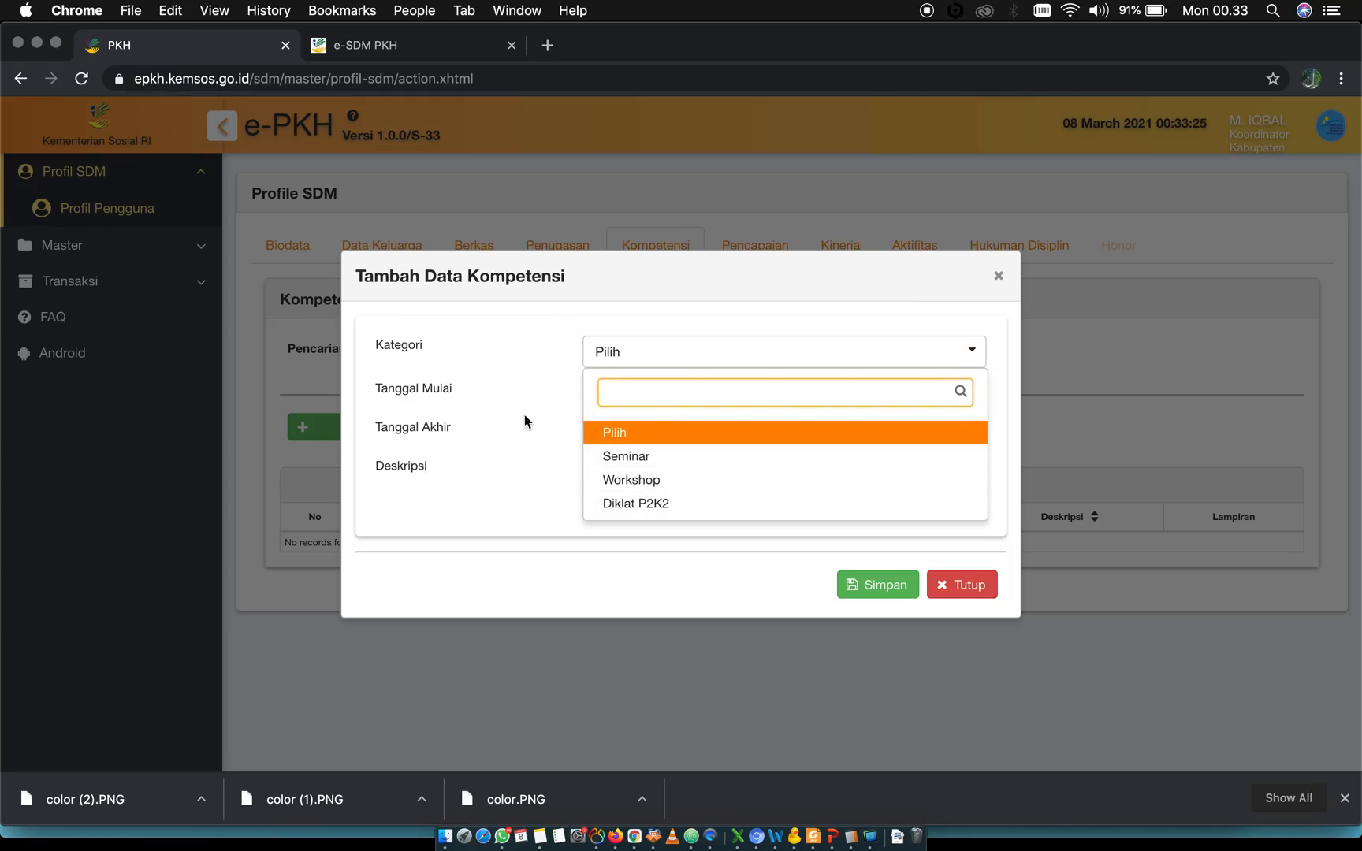
pyautogui.click(525, 373)
pyautogui.click(617, 356)
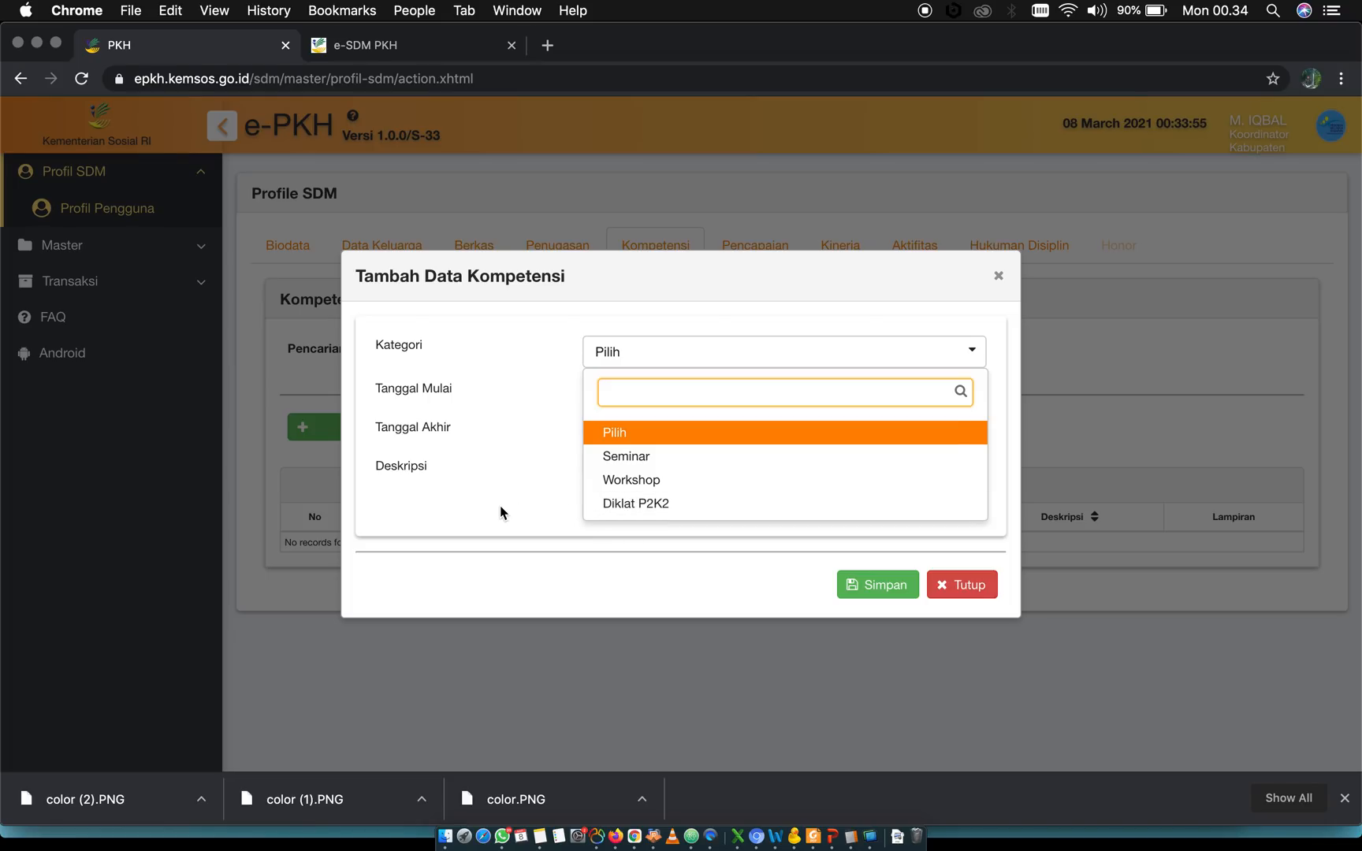
pyautogui.click(520, 501)
# Review the Tanggal Mulai field with the rest of the competency form and close the form without saving
pyautogui.click(638, 399)
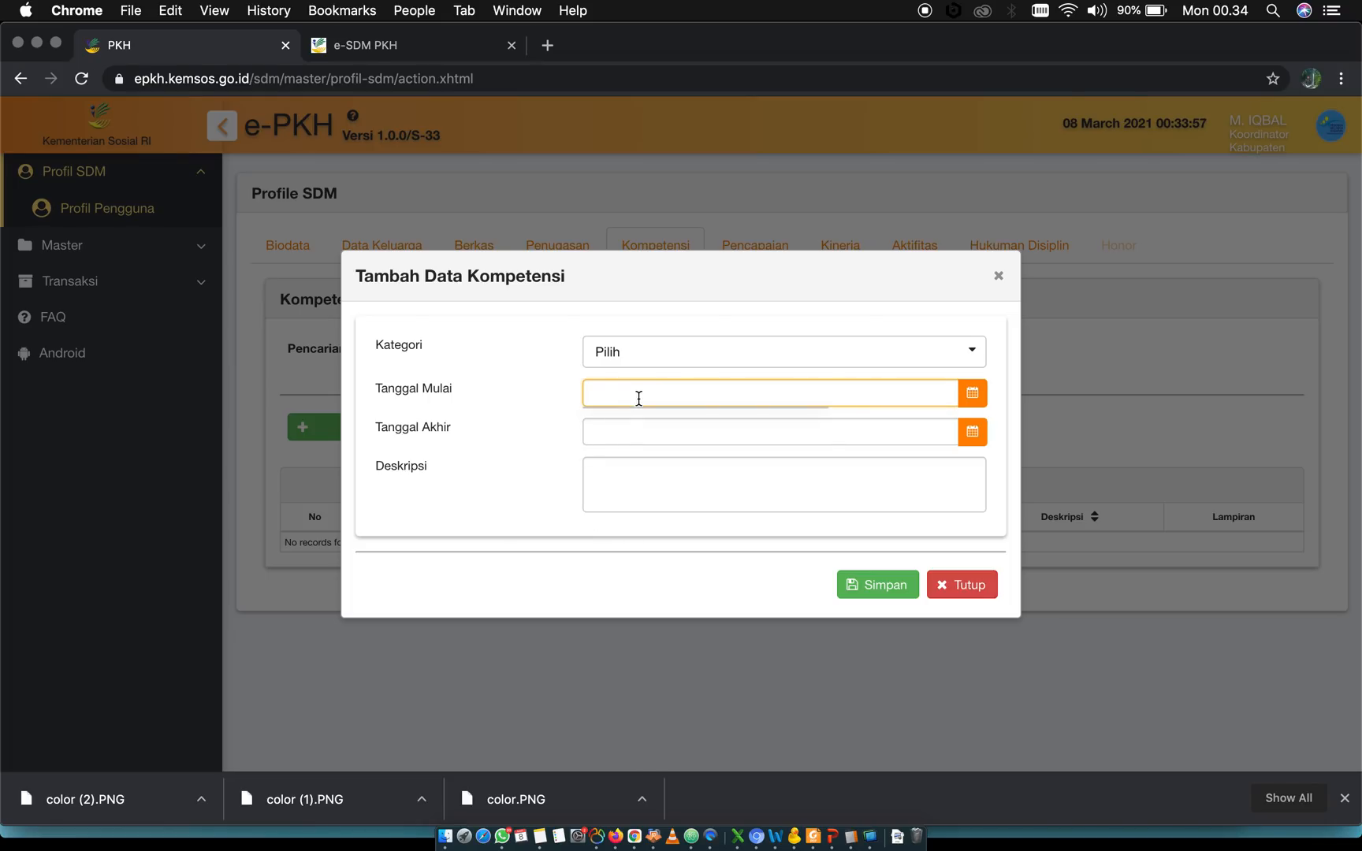
pyautogui.click(499, 483)
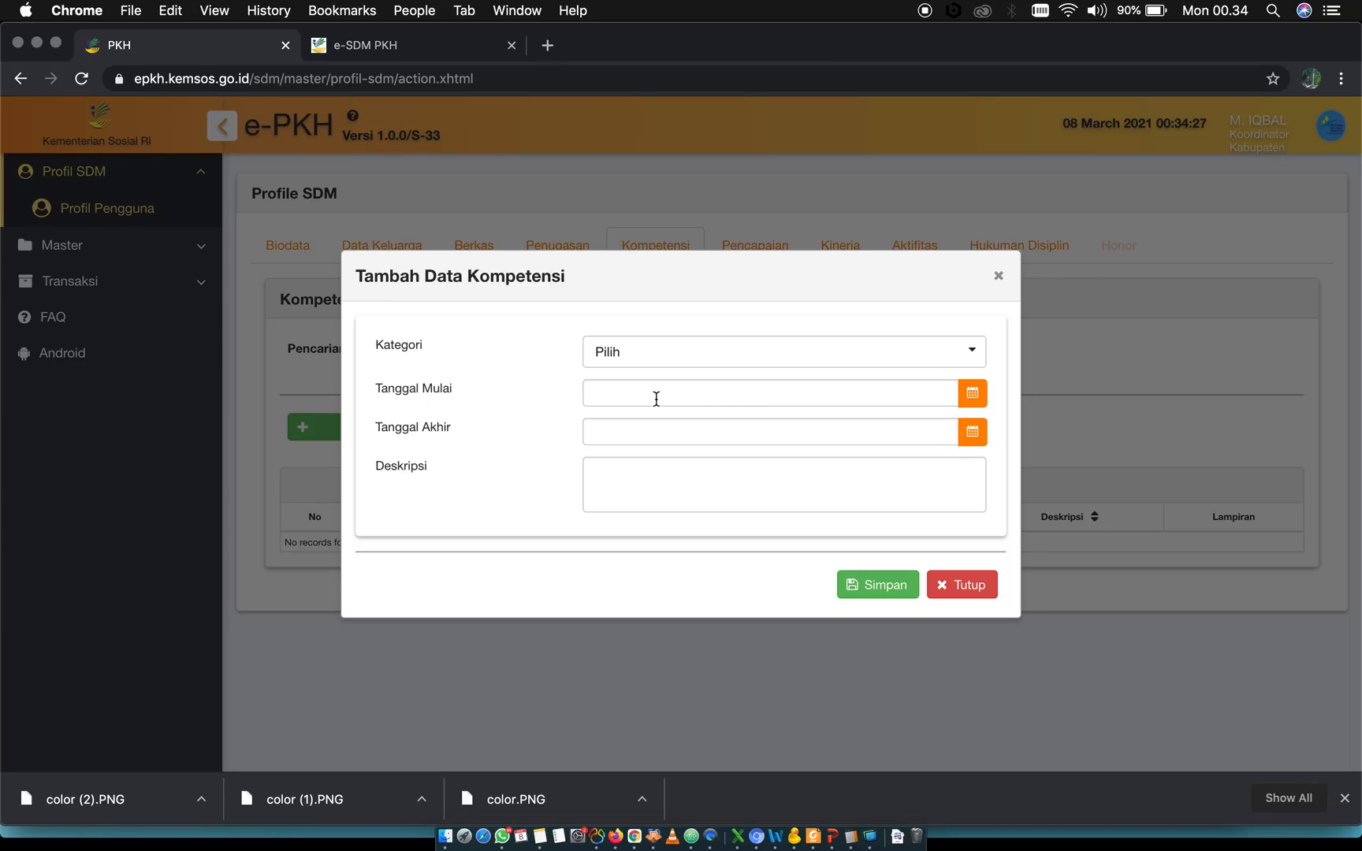
pyautogui.click(969, 587)
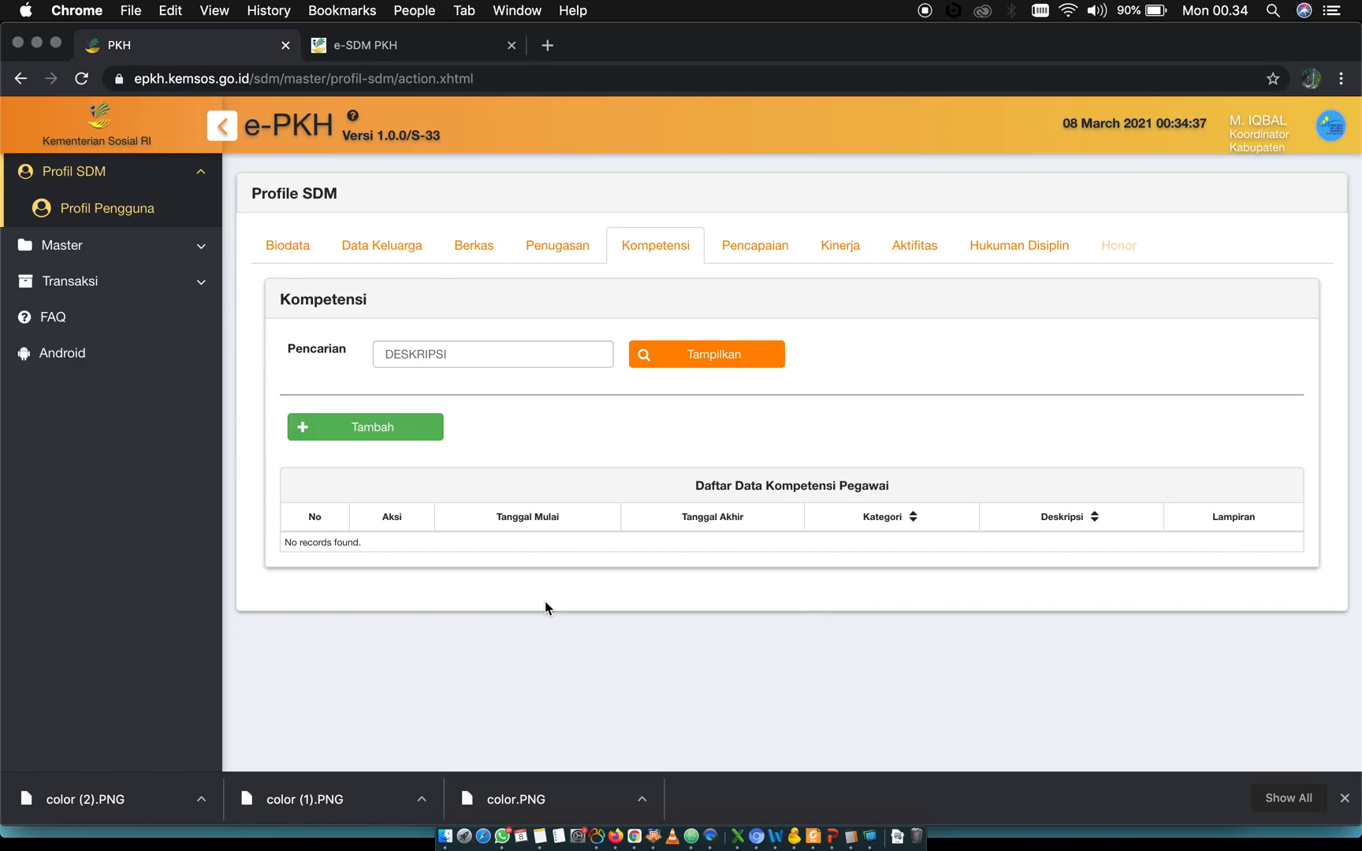
# Review all fields of the Tambah Data Pencapaian form in the Pencapaian section, down to Lampiran, and close it without saving
pyautogui.click(754, 247)
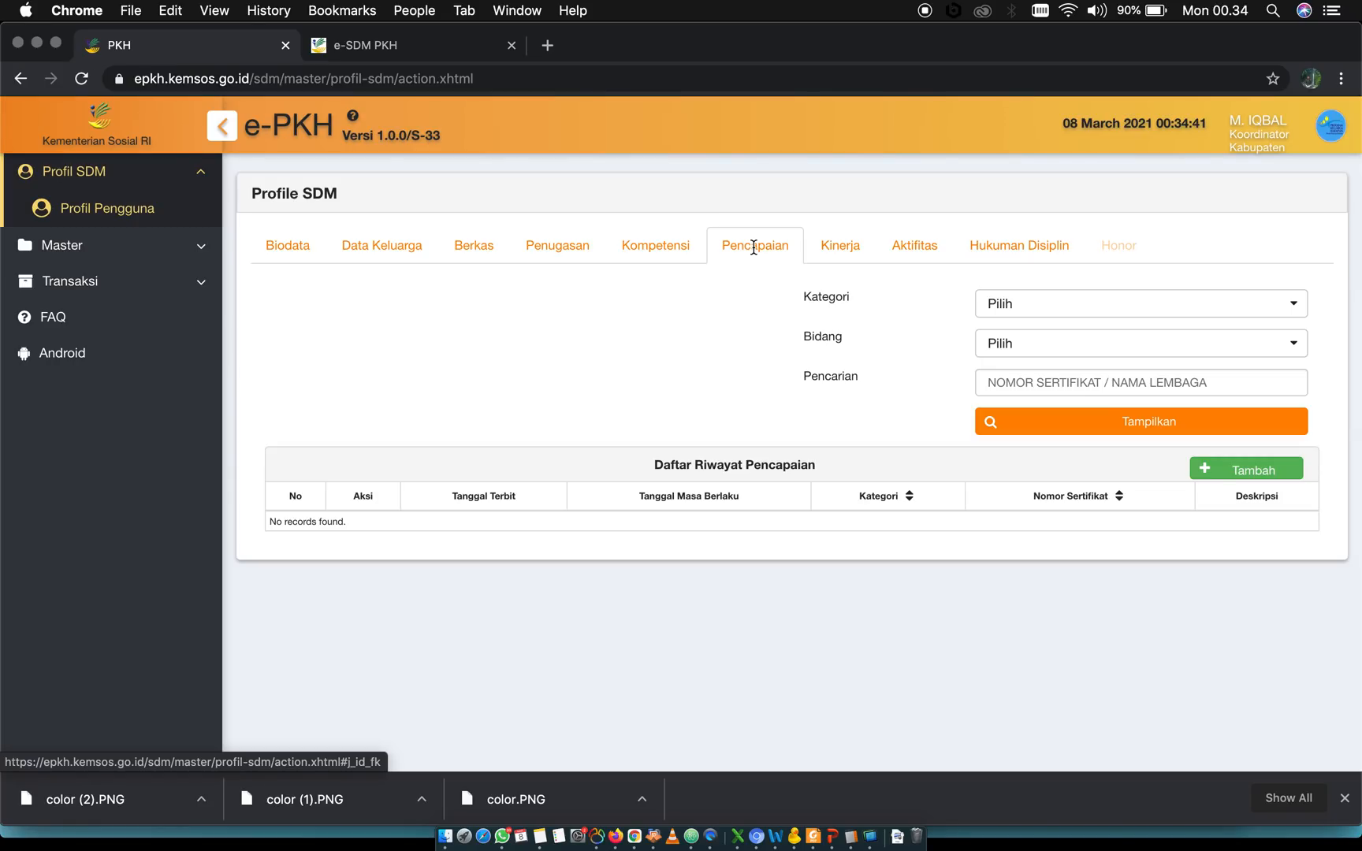
pyautogui.click(1228, 469)
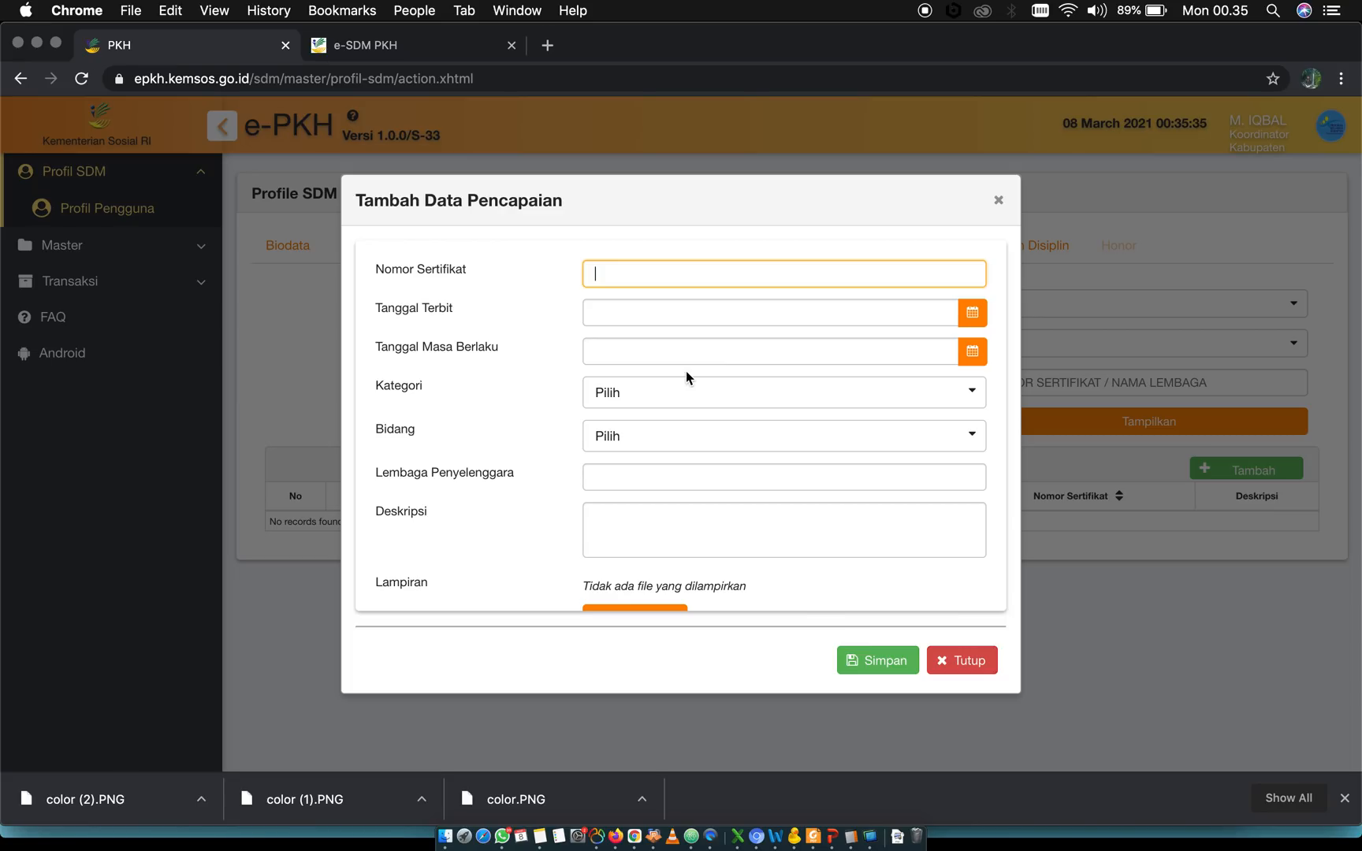
pyautogui.scroll(-3, 514, 461)
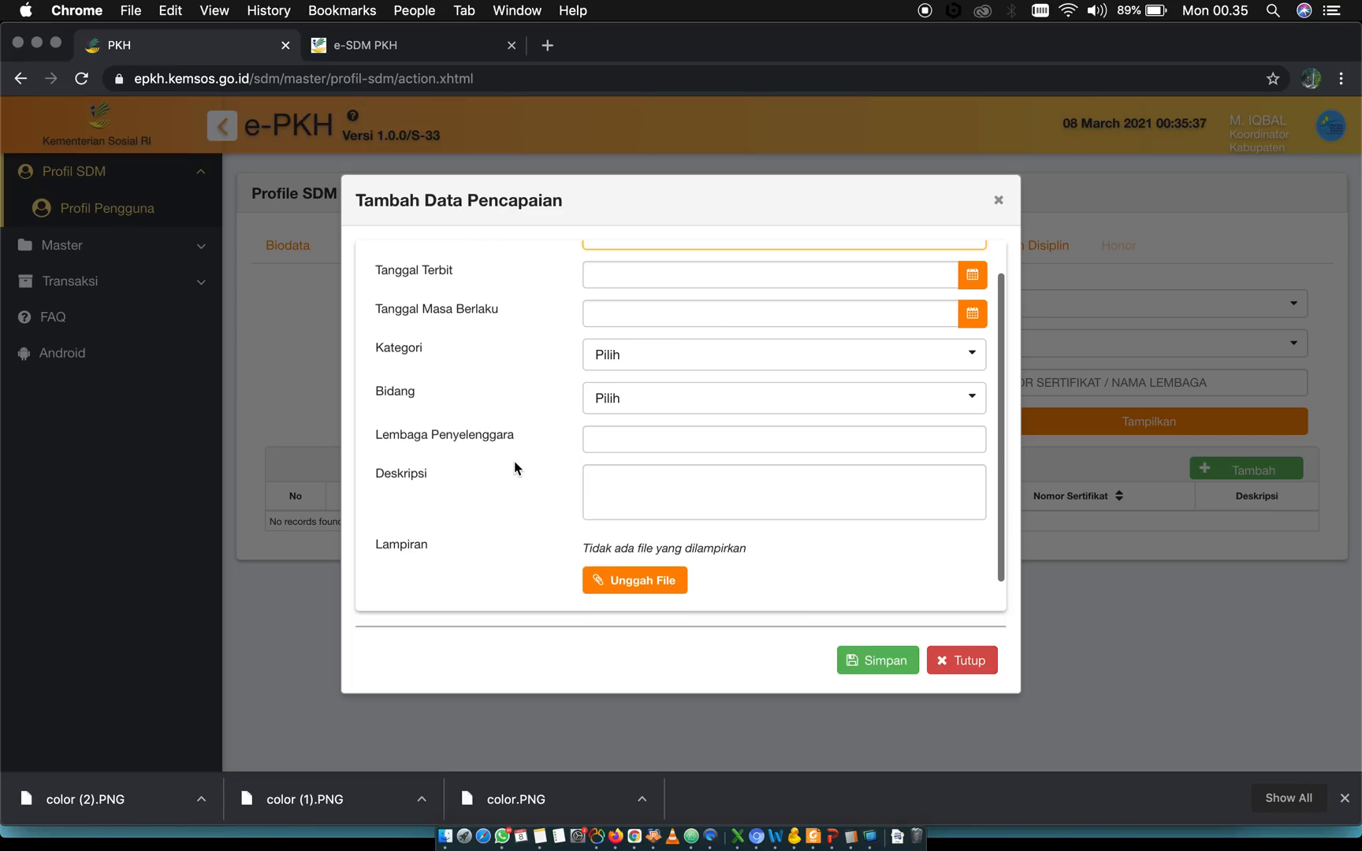
pyautogui.scroll(3, 514, 467)
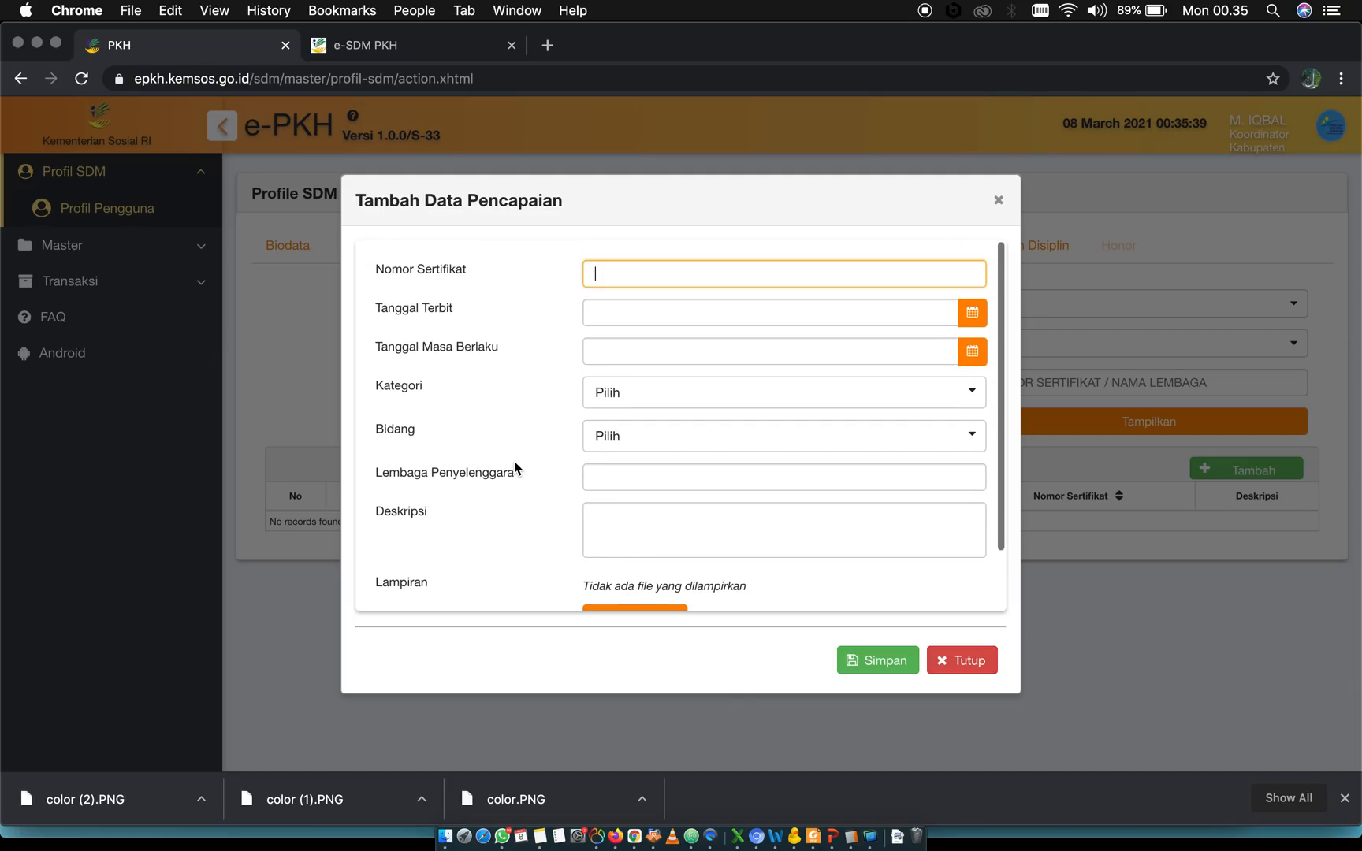
pyautogui.scroll(-3, 514, 465)
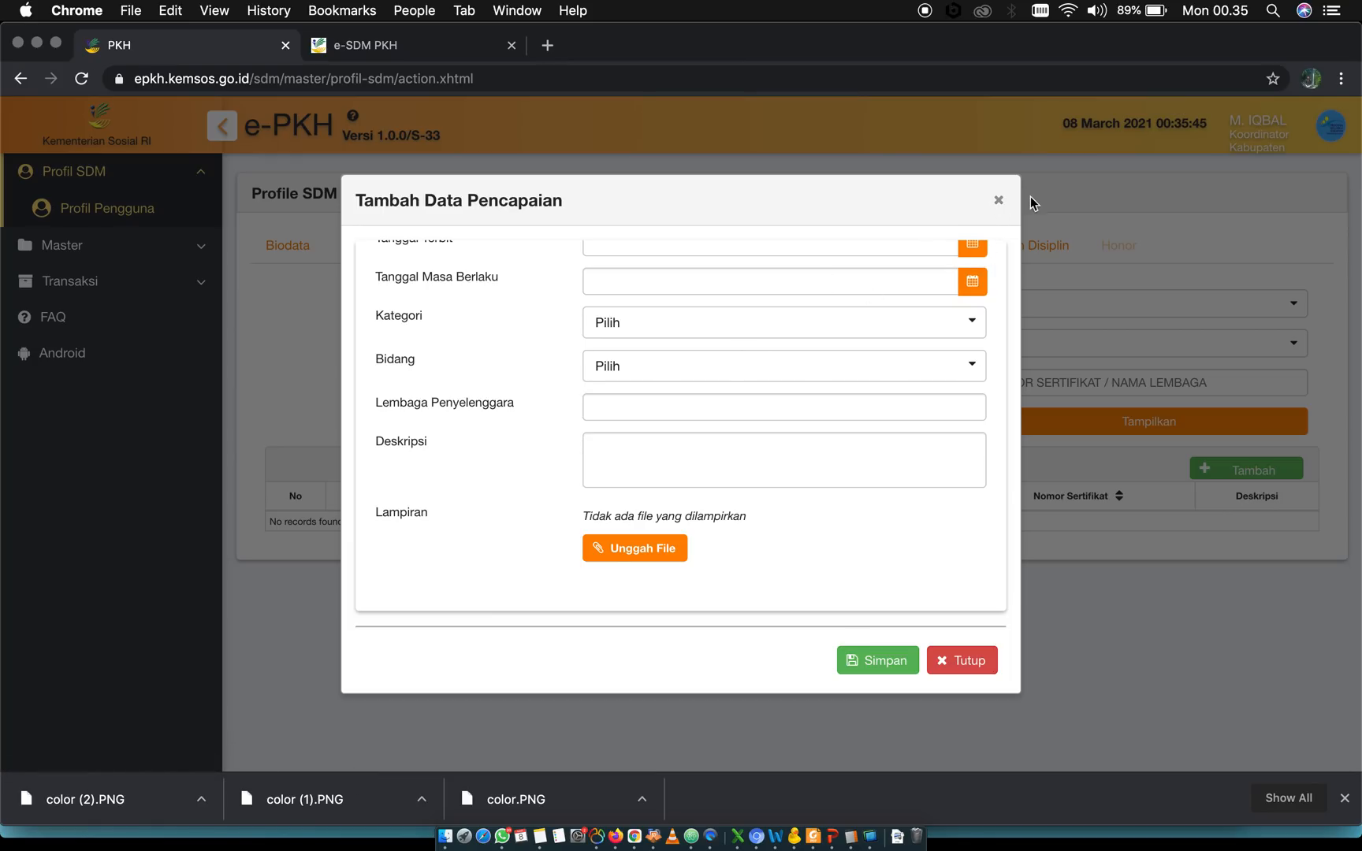
pyautogui.click(997, 201)
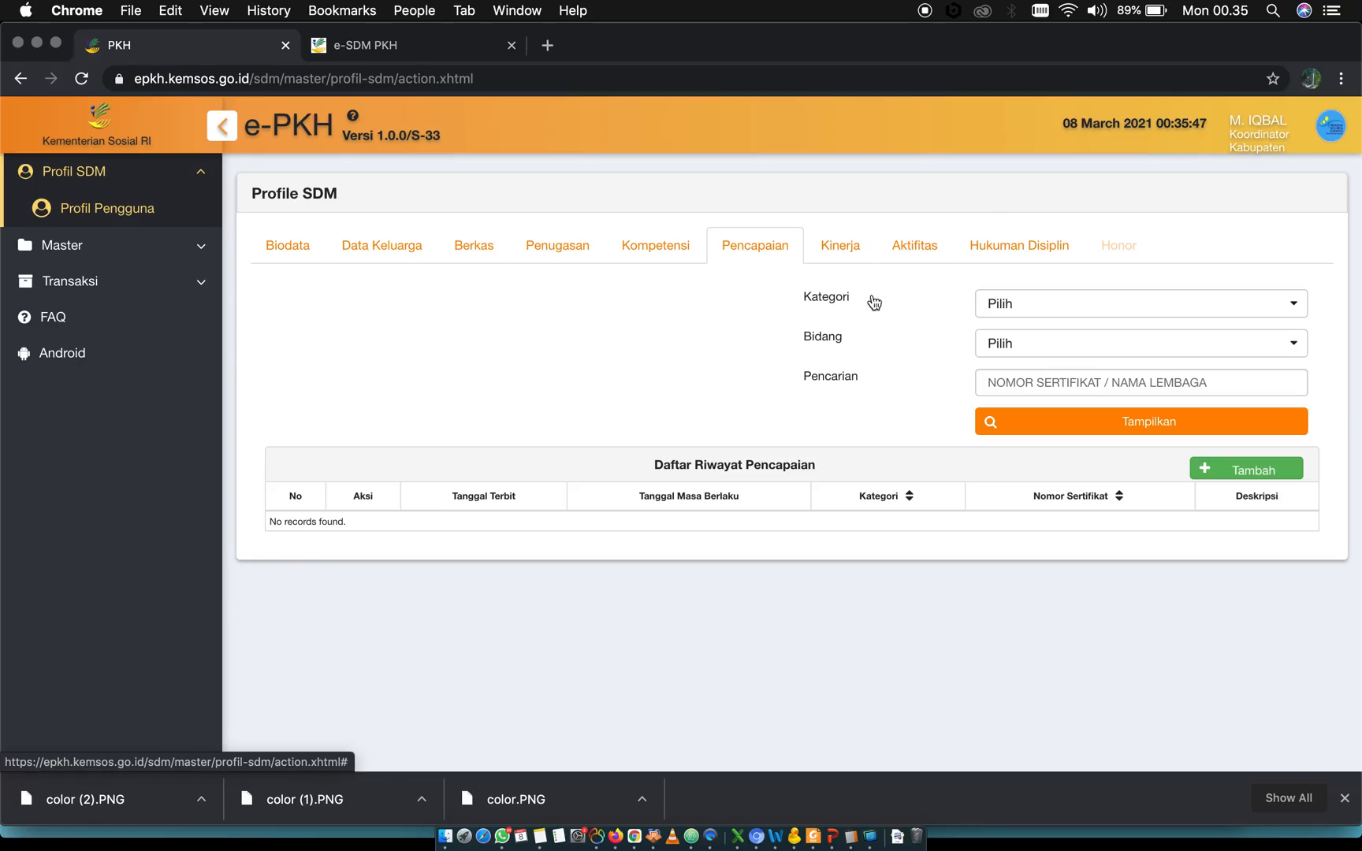
# Try Lakukan Ujian Mandiri in the Kinerja section, go back to the profile, and reopen Kinerja
pyautogui.click(844, 247)
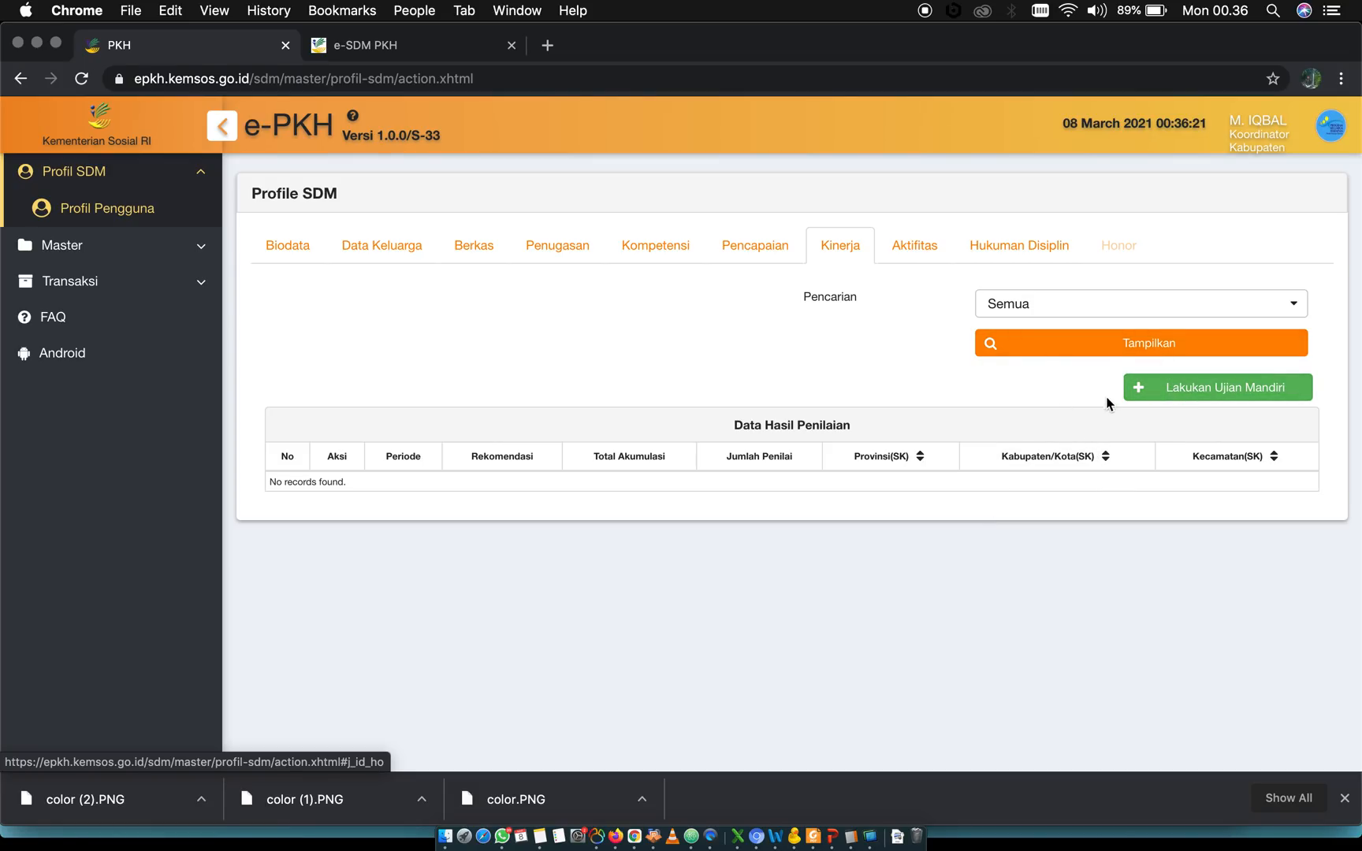
pyautogui.click(1150, 391)
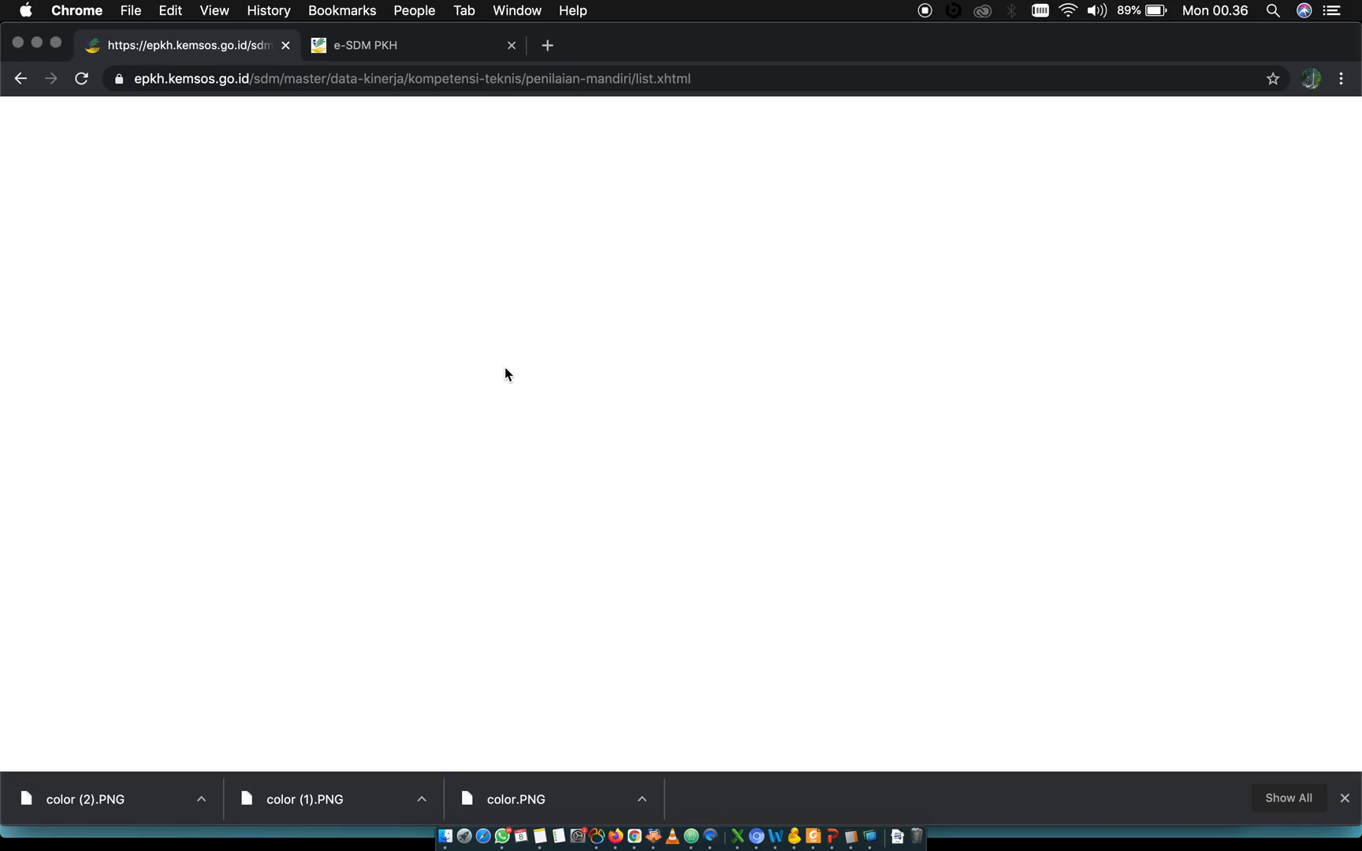
pyautogui.click(20, 79)
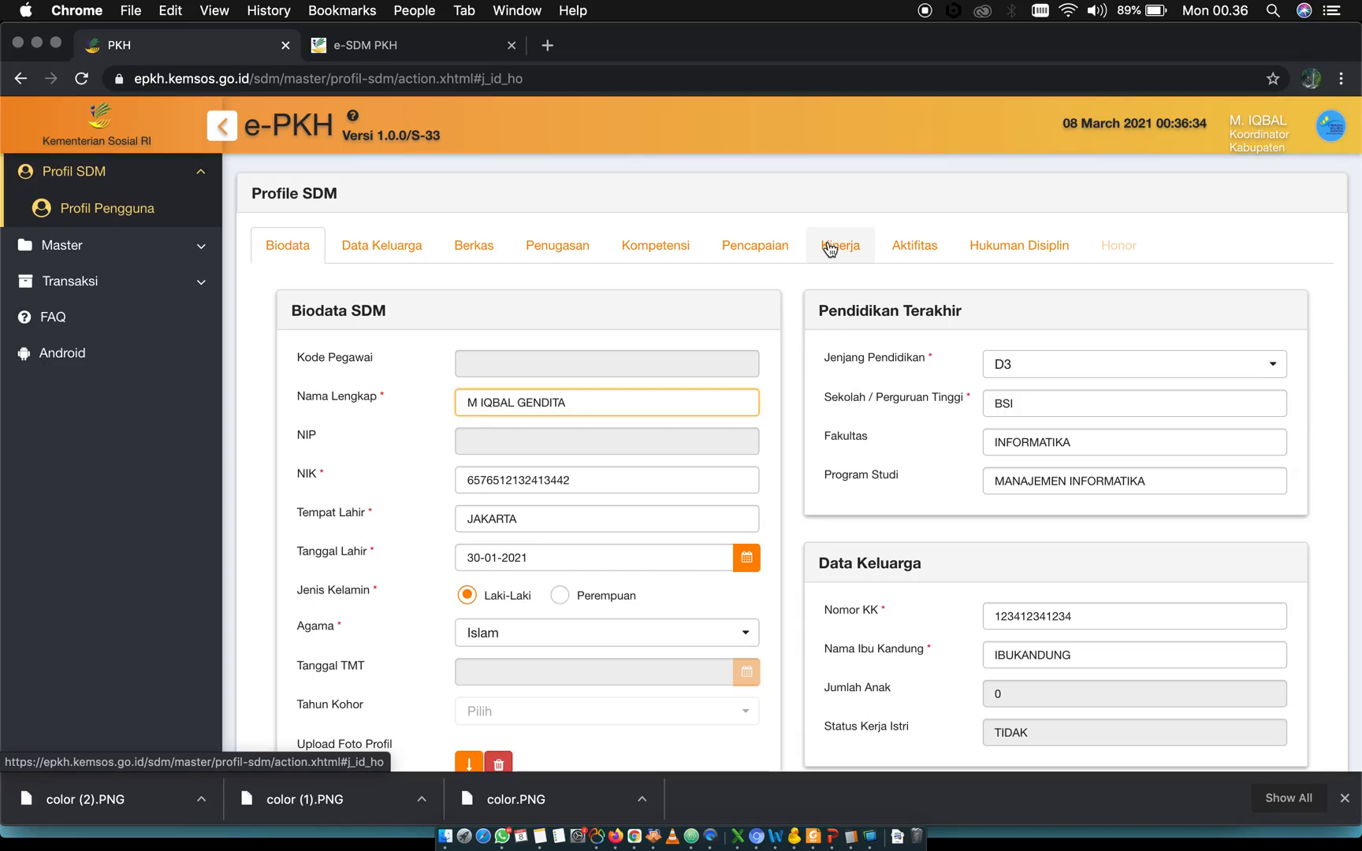
pyautogui.click(831, 242)
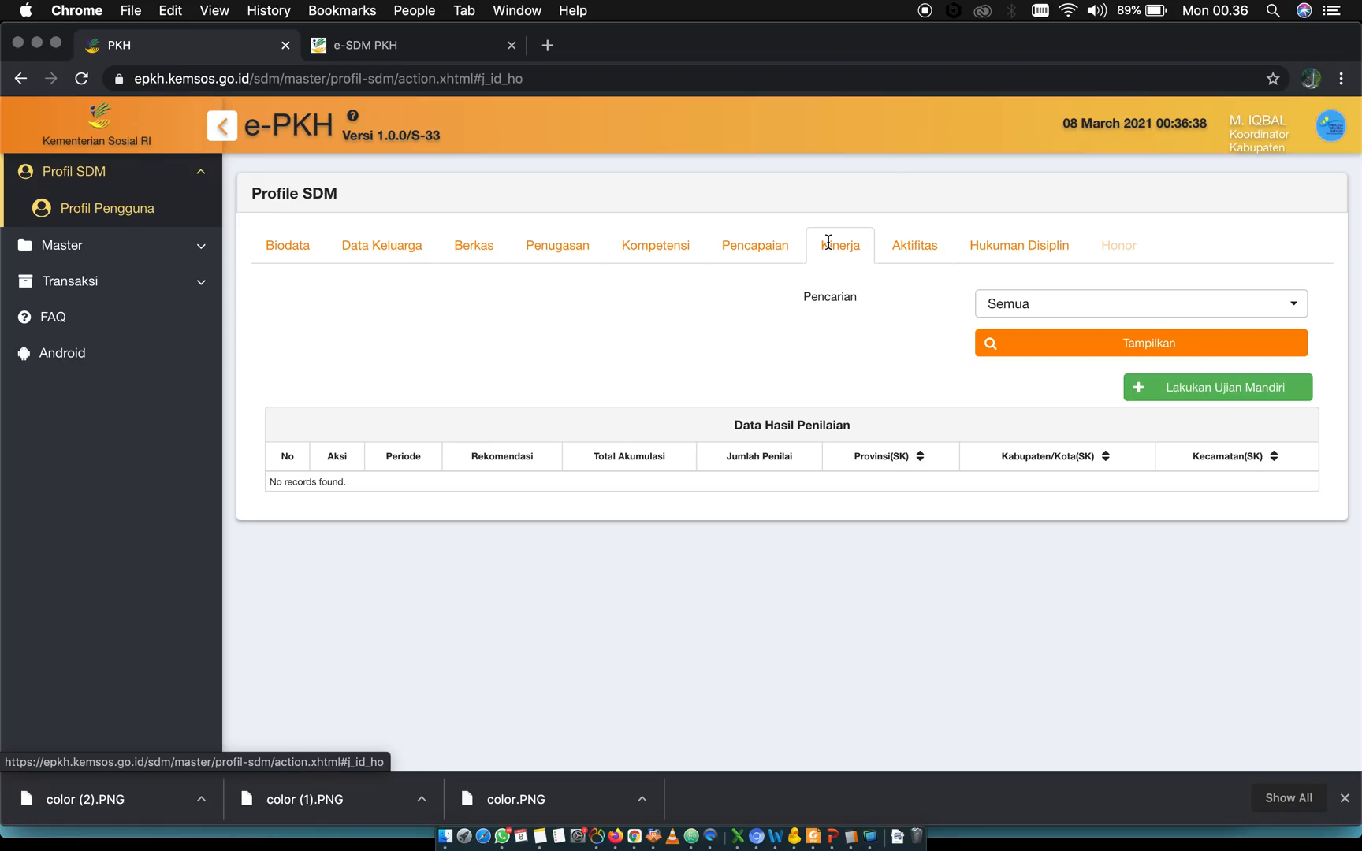
# Review the Tambah Data Aktivitas form in the Aktifitas section, trying the Provinsi options, and close it without saving
pyautogui.click(915, 246)
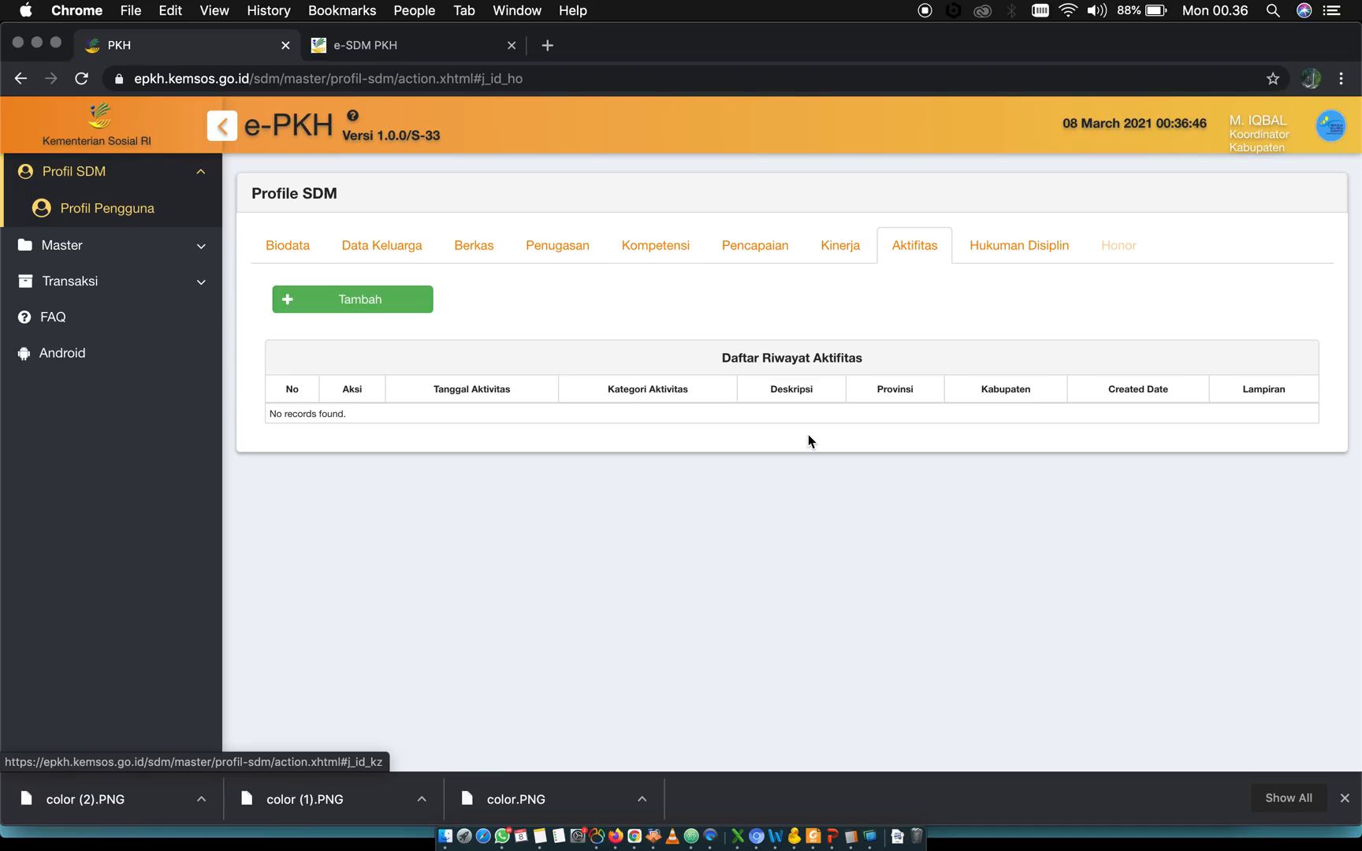
pyautogui.click(397, 303)
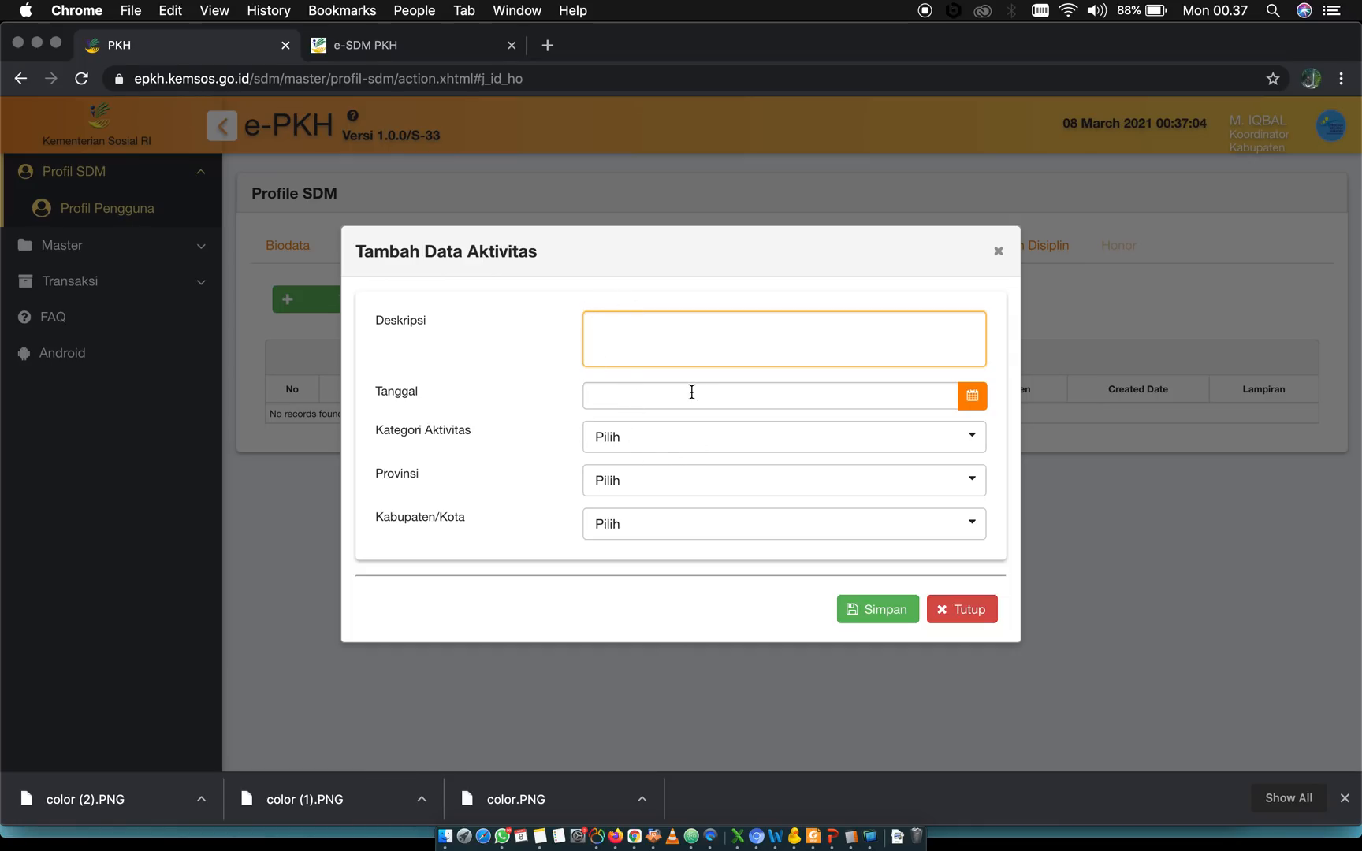
pyautogui.click(639, 483)
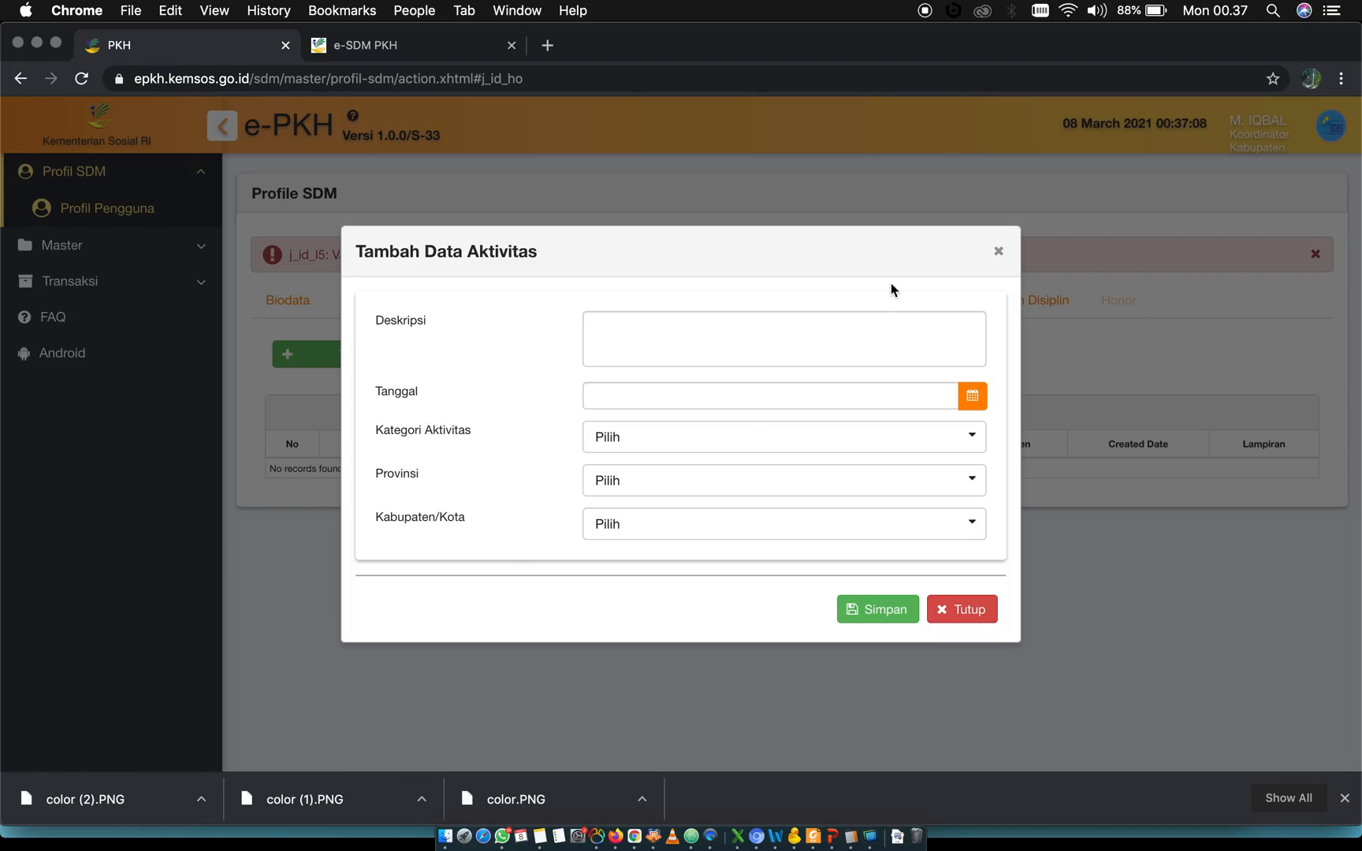
pyautogui.click(999, 253)
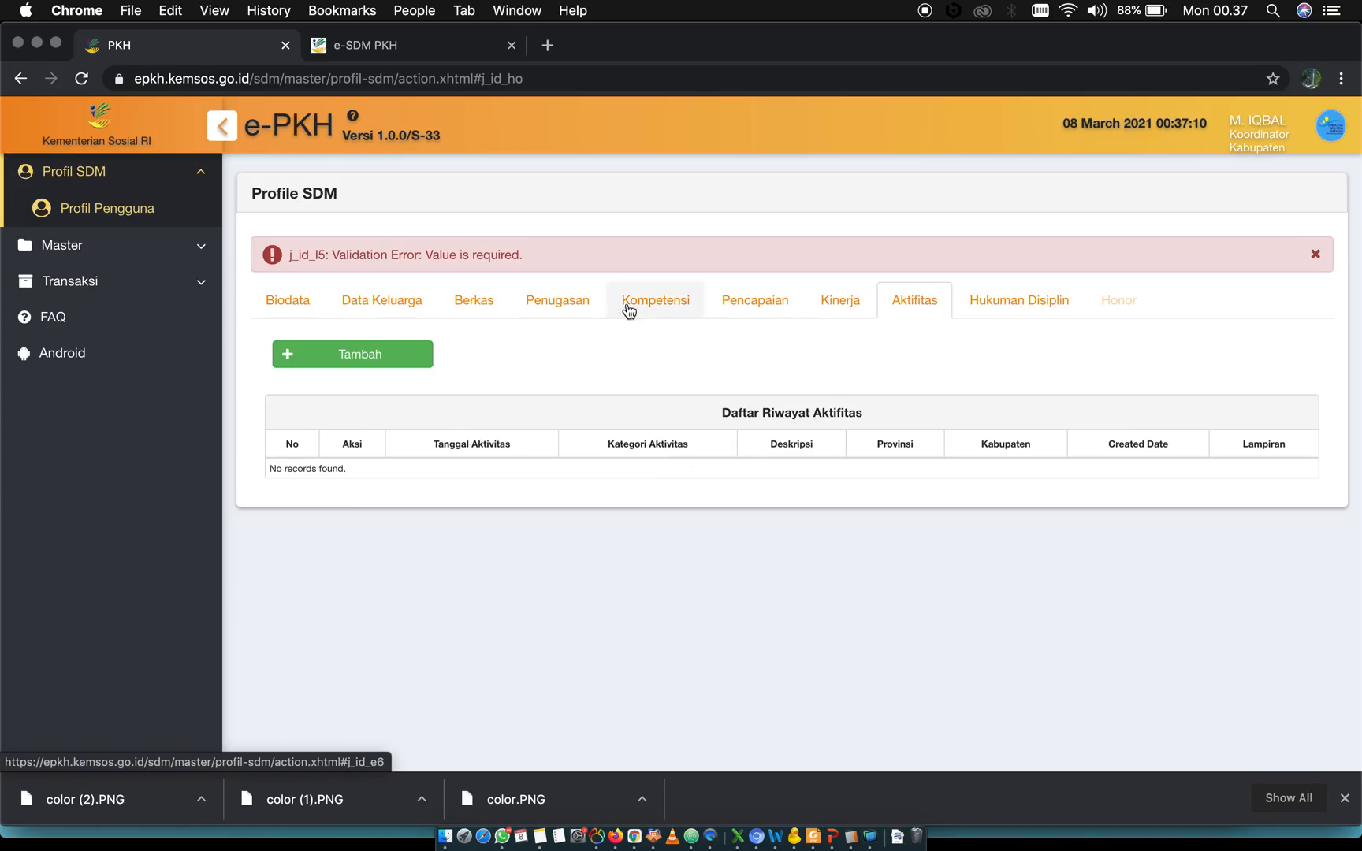
pyautogui.click(1315, 255)
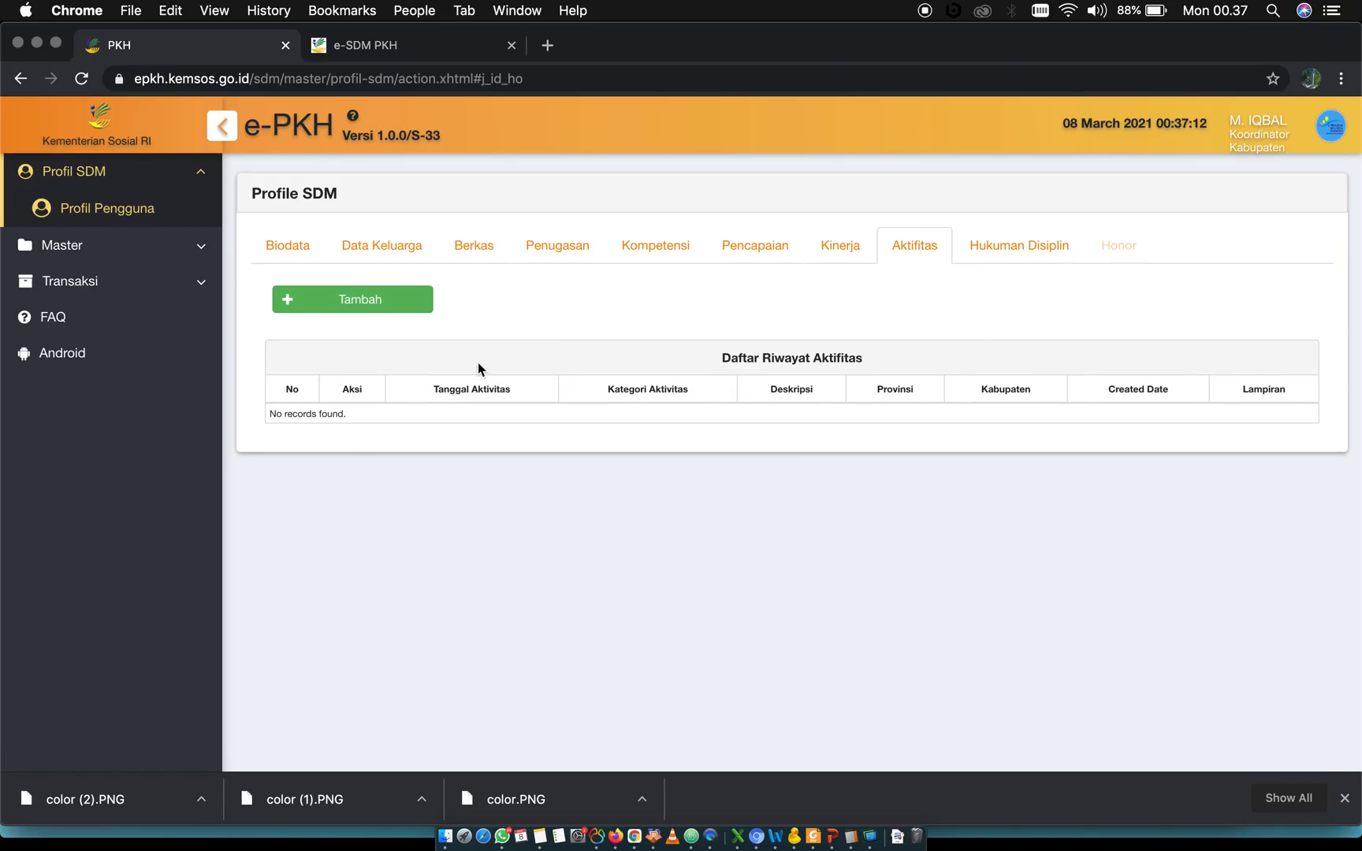
# Reopen the Tambah Data Aktivitas form, try to view the Kategori Aktivitas options, and close the form without saving
pyautogui.click(376, 298)
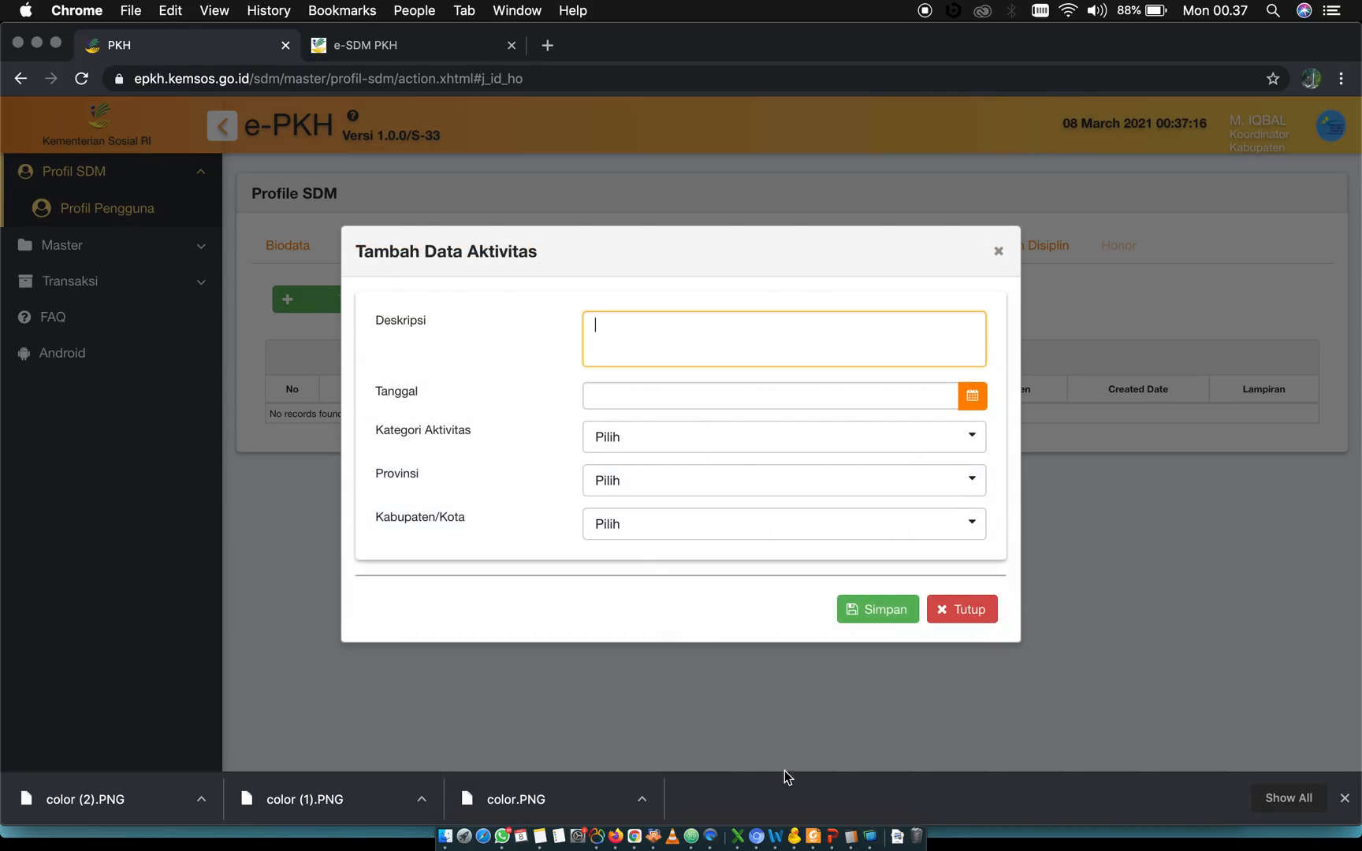
pyautogui.click(680, 439)
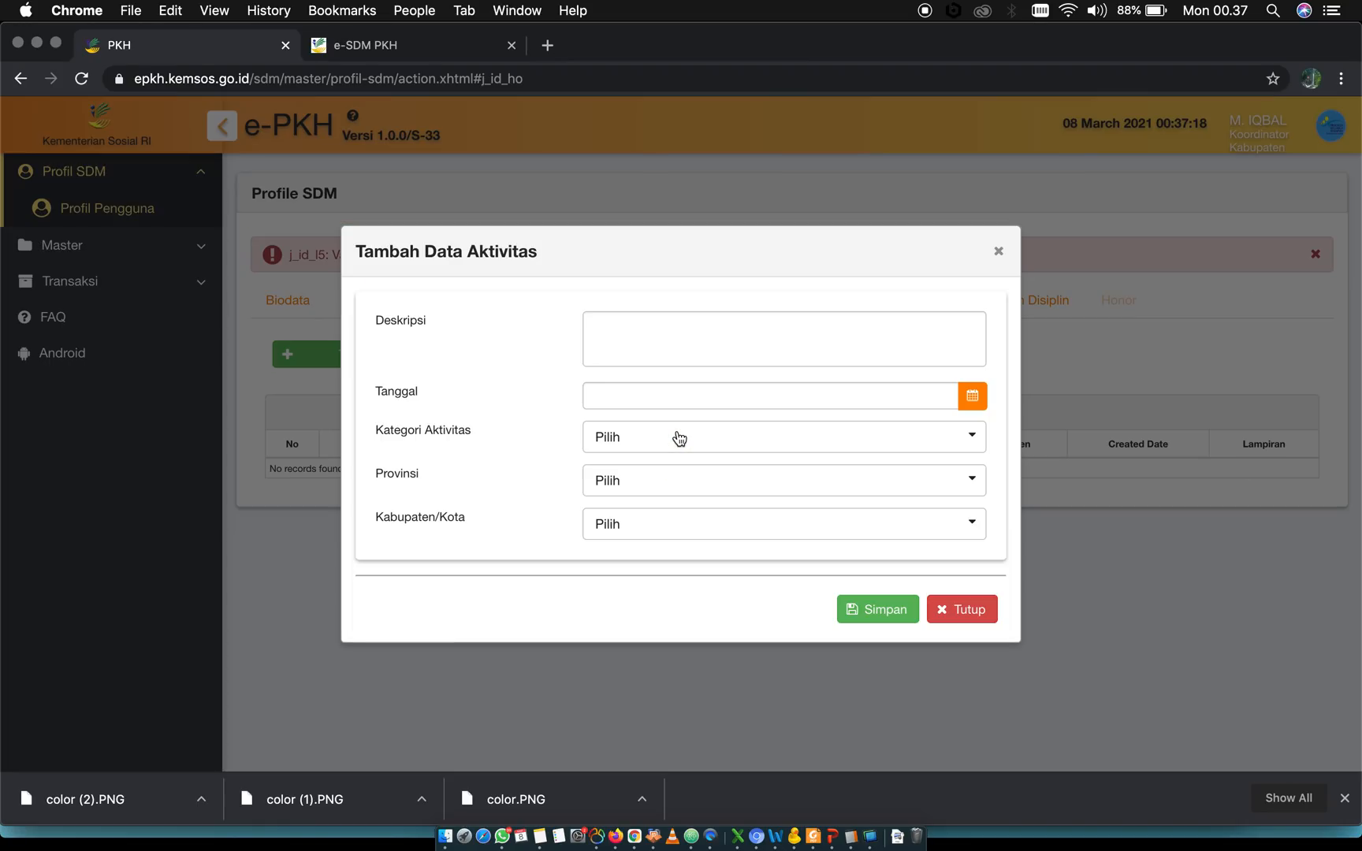
pyautogui.click(998, 255)
pyautogui.click(1315, 253)
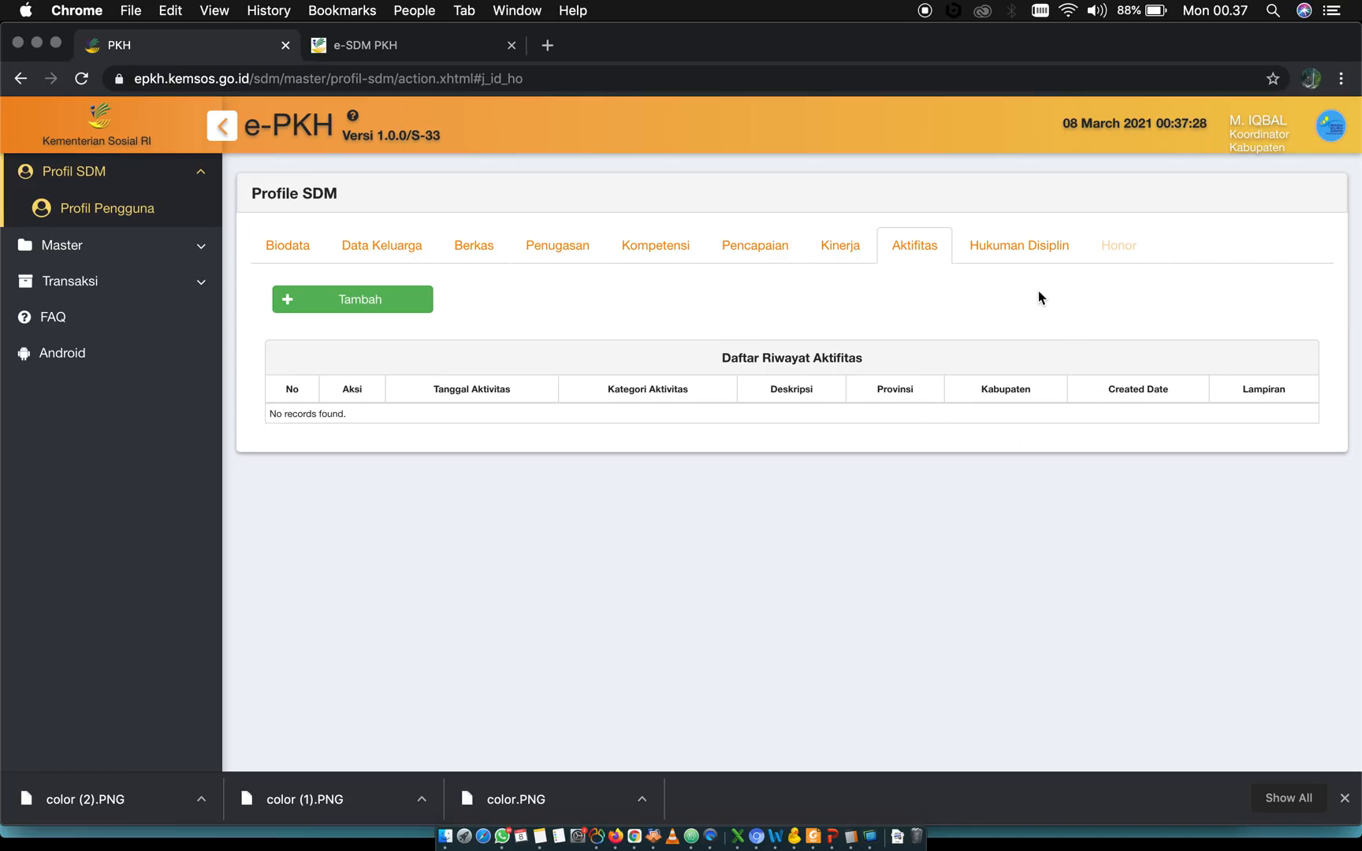
# View the Hukuman Disiplin section and return to Biodata to check the Kode Pegawai field
pyautogui.click(1008, 260)
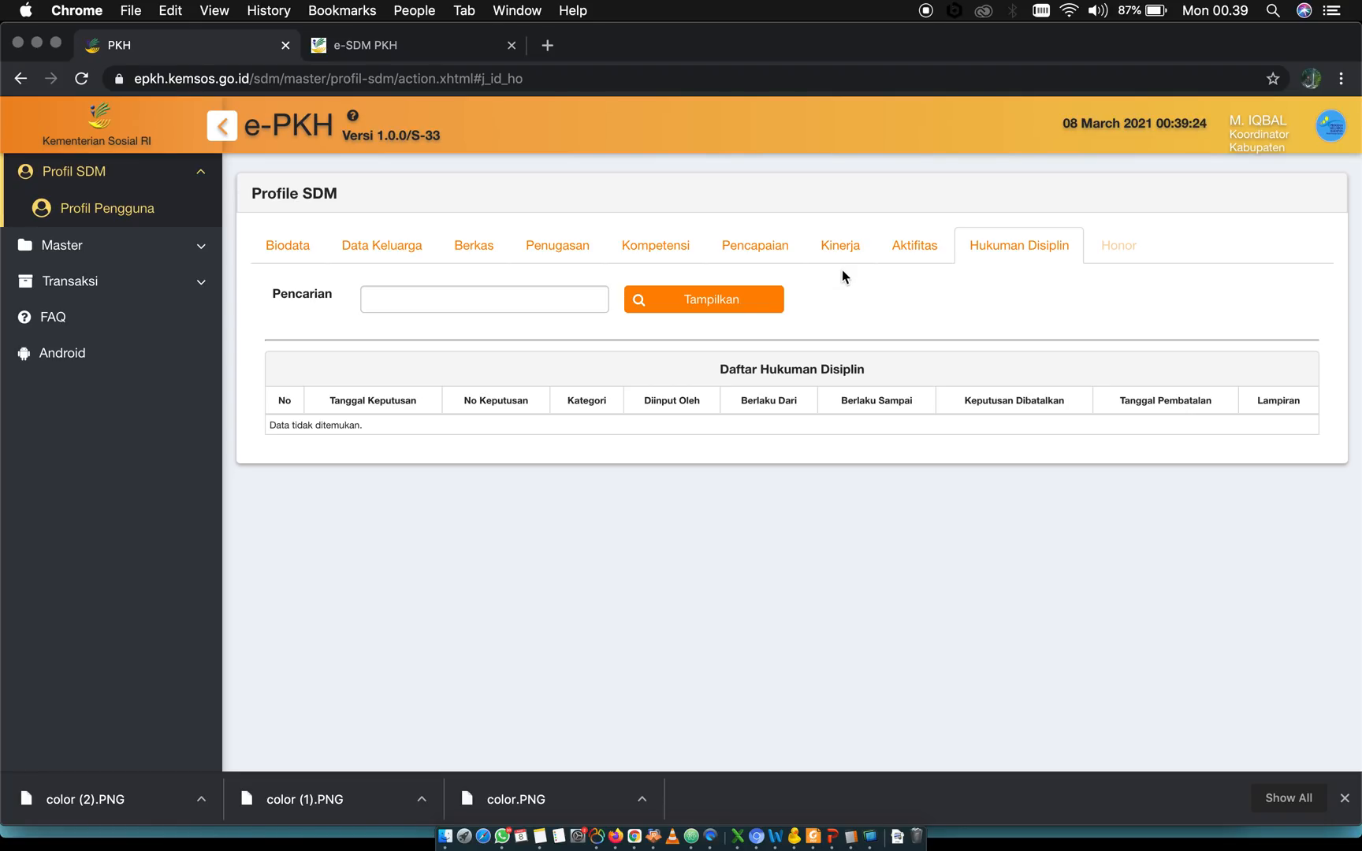
pyautogui.click(277, 257)
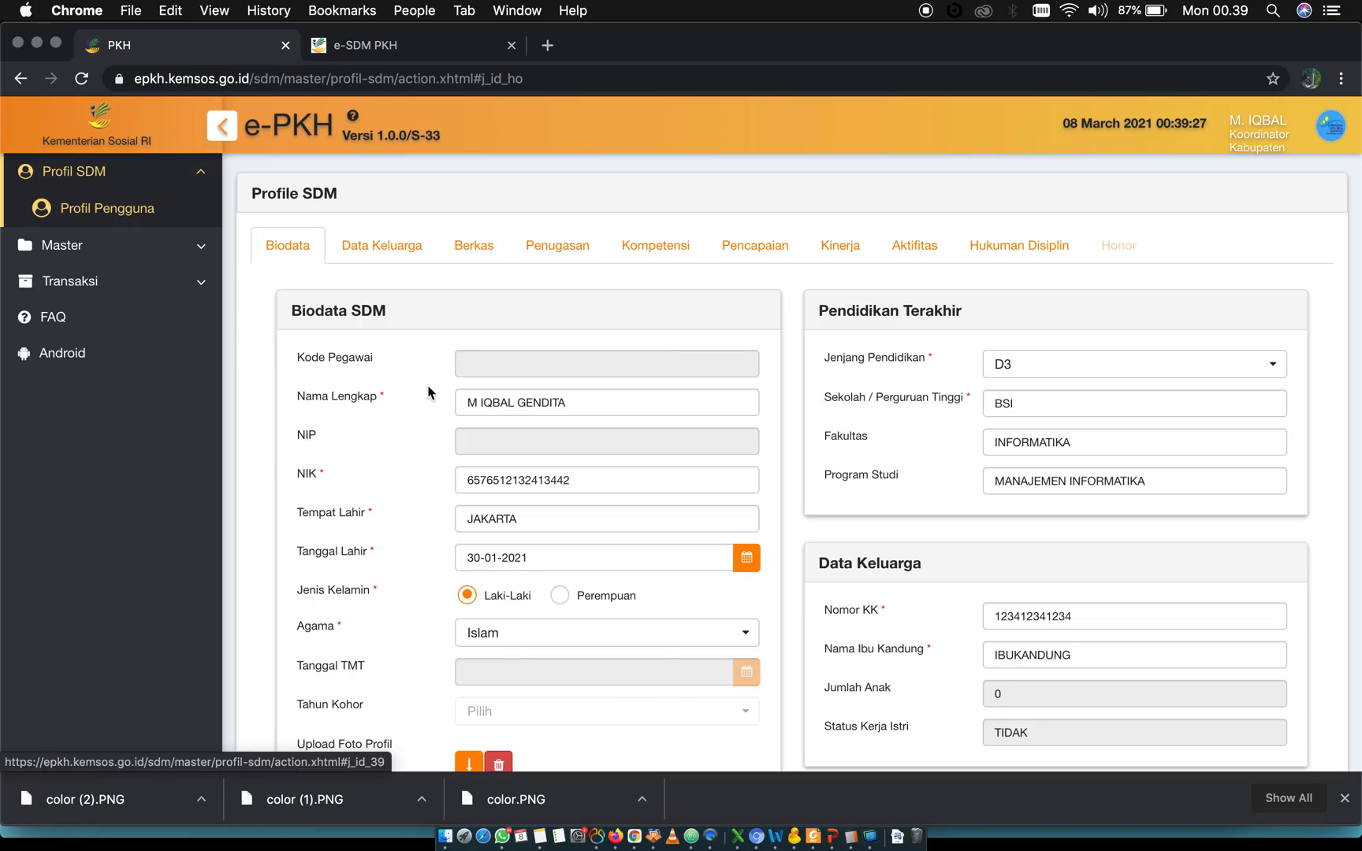
pyautogui.tripleClick(322, 359)
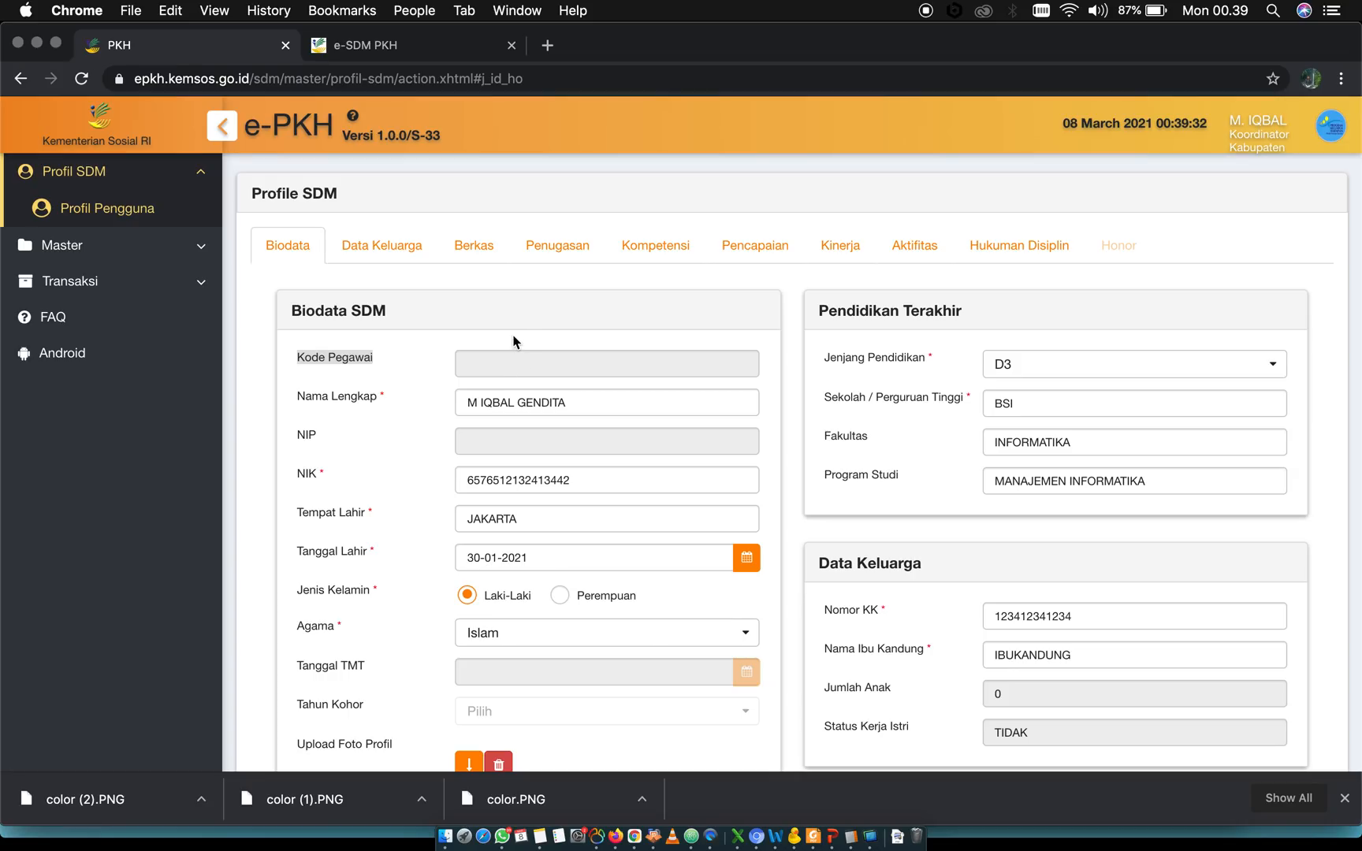
# Look up the employee code in the Profil section of e-SDM PKH, and return to e-PKH to check the NIK field in Biodata
pyautogui.click(384, 41)
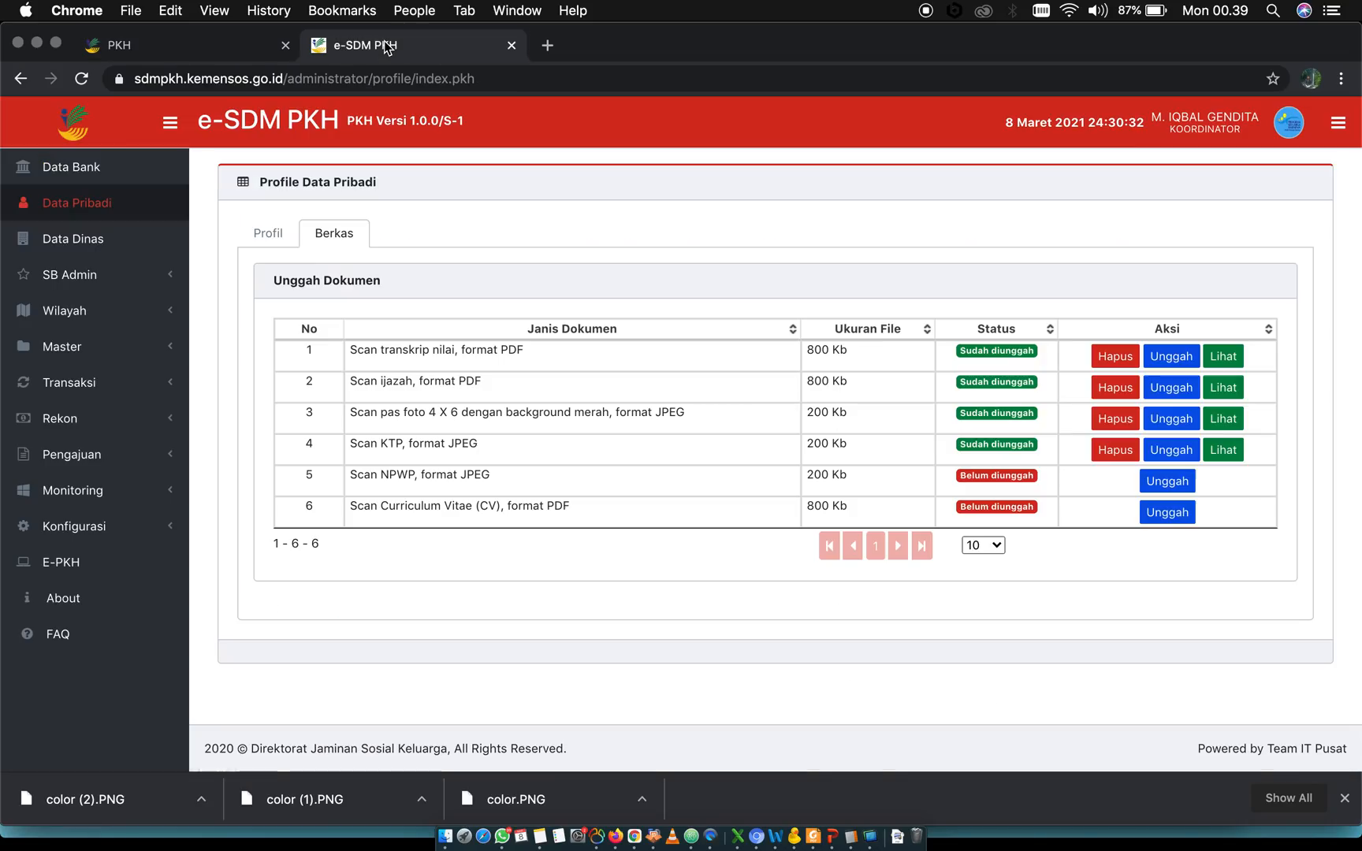
pyautogui.click(268, 232)
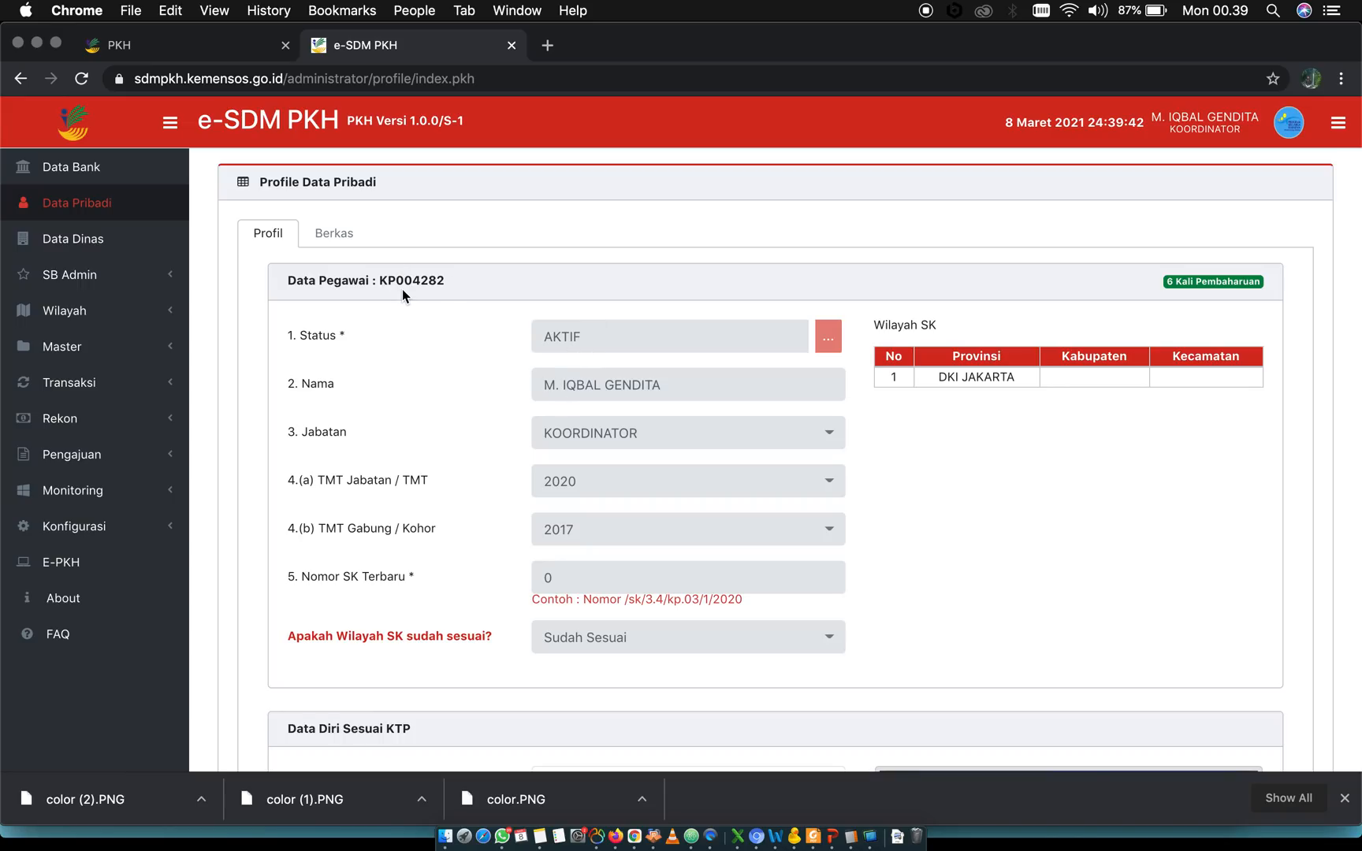
pyautogui.moveTo(445, 281); pyautogui.dragTo(331, 285)
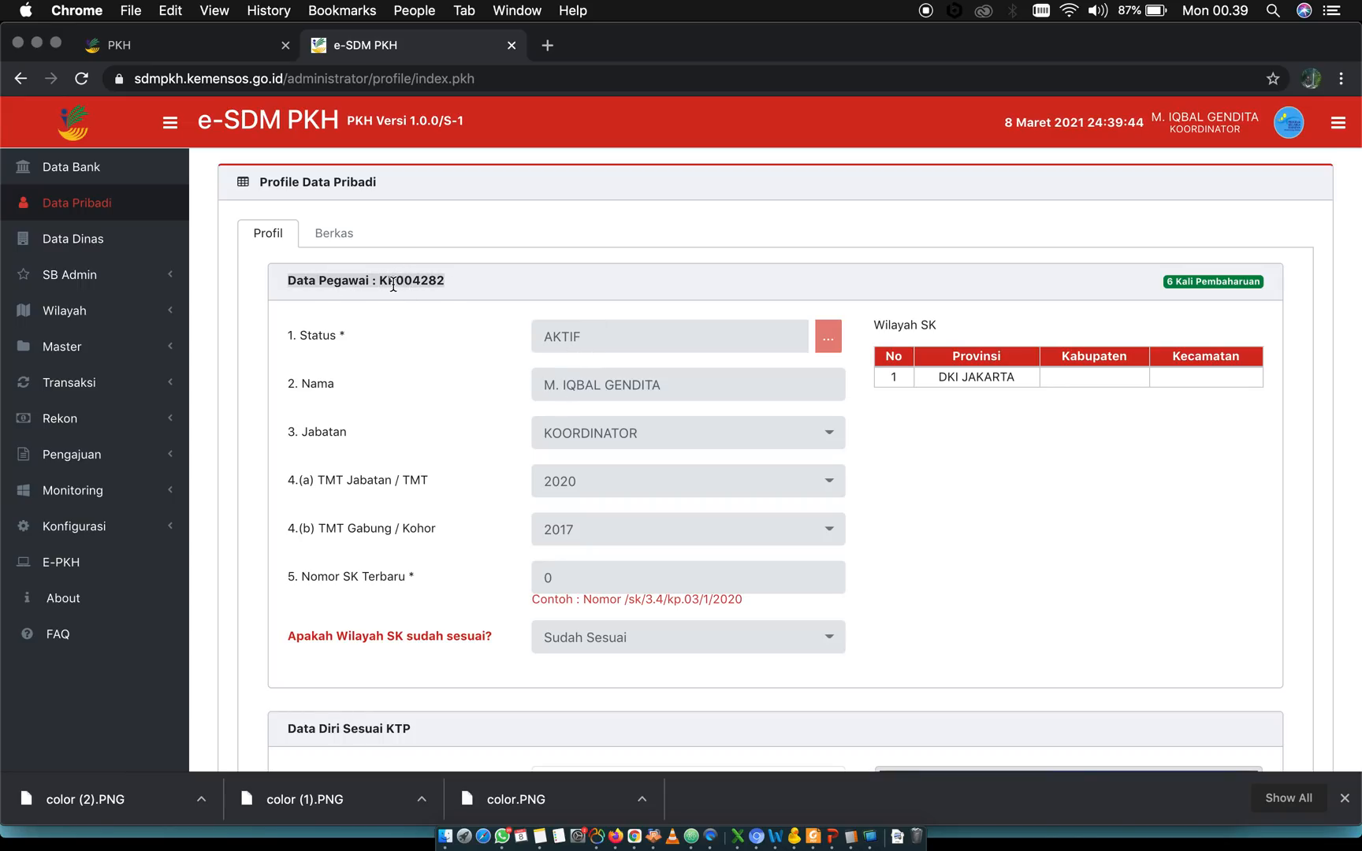
pyautogui.click(214, 49)
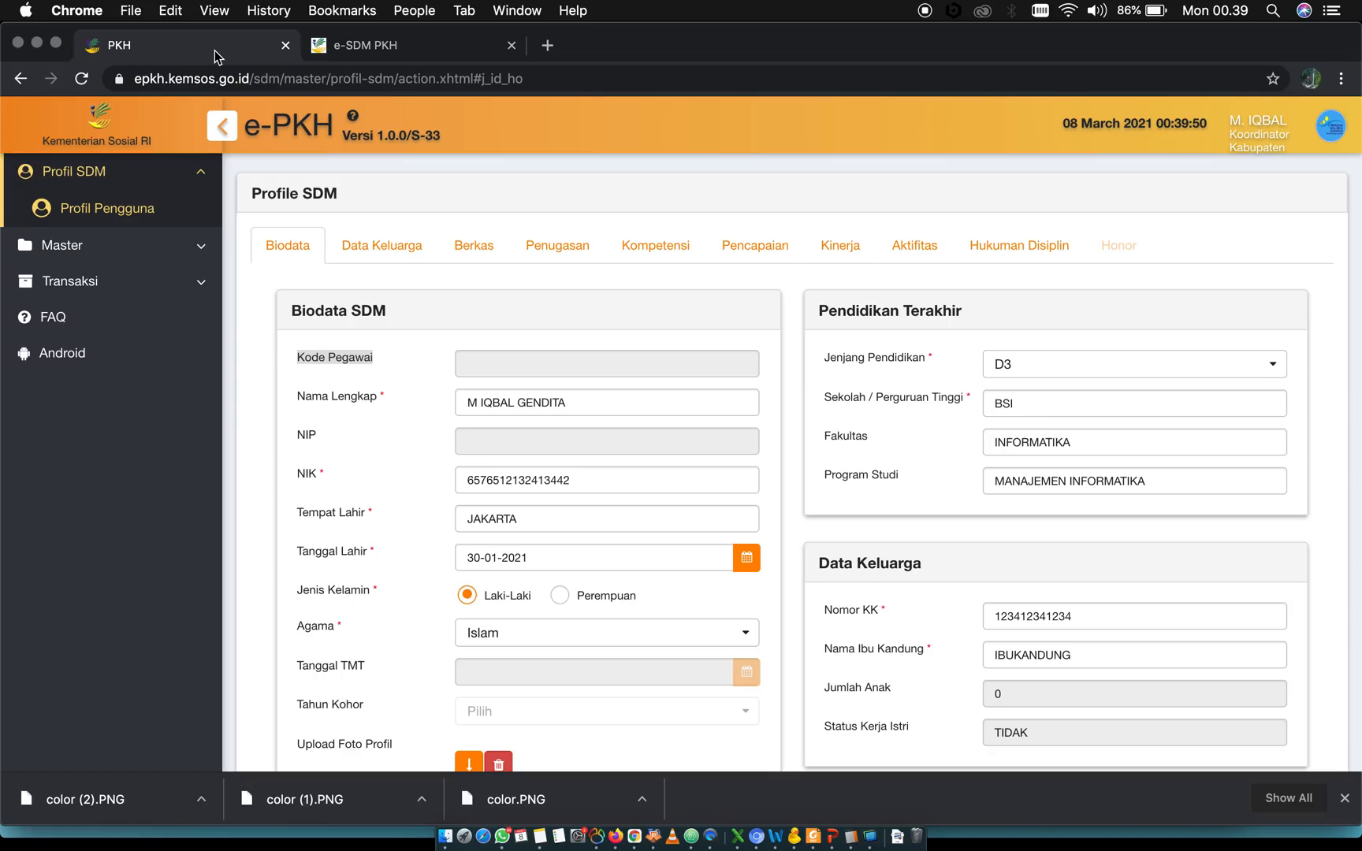
pyautogui.doubleClick(514, 481)
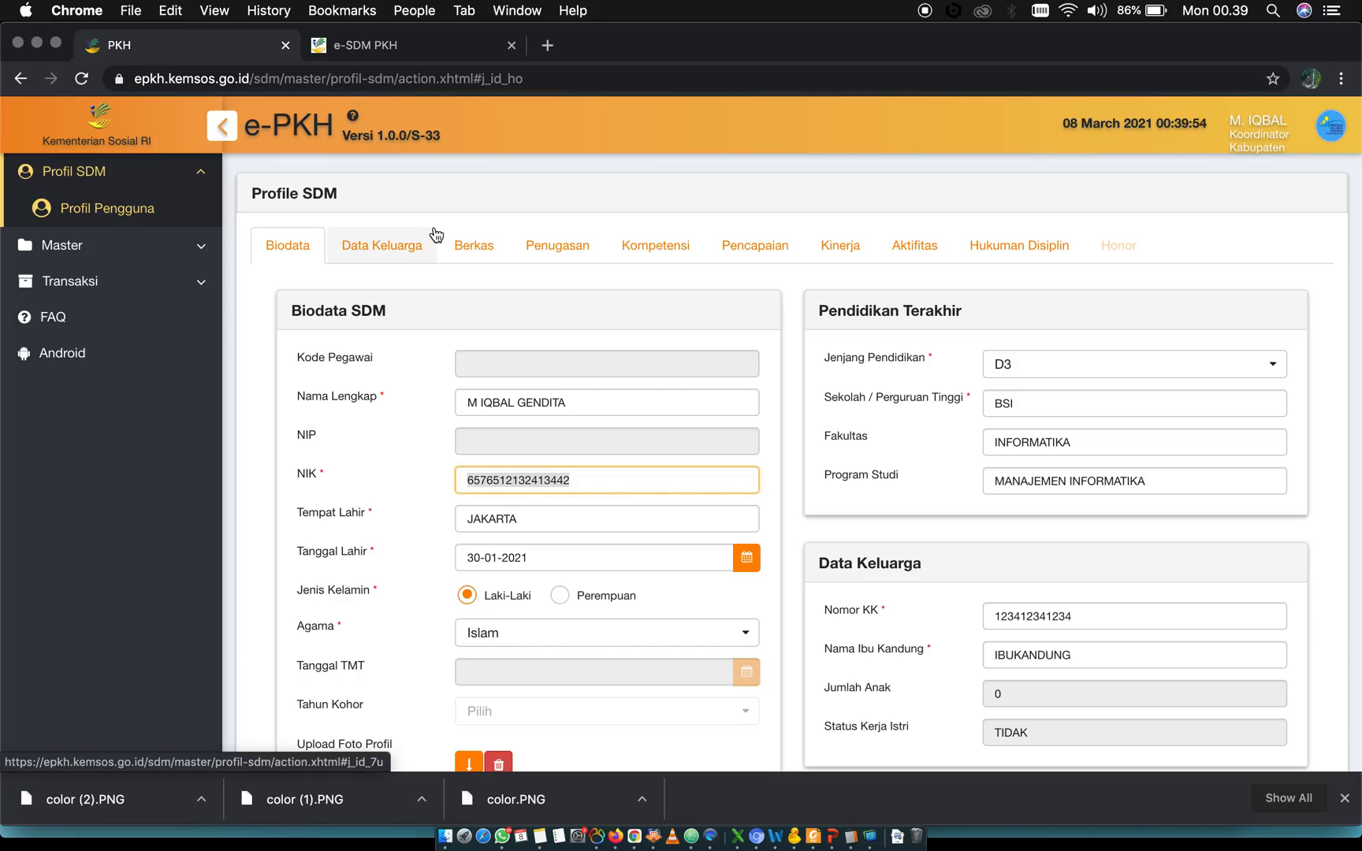